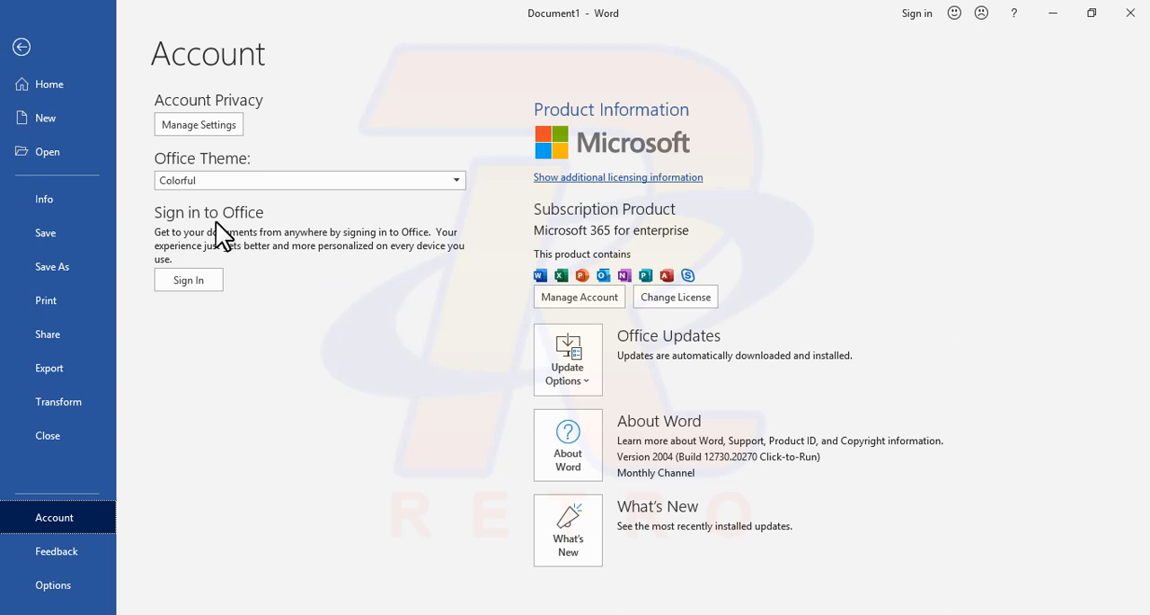
# Step: Examine the online template gallery for new documents, including the resume, brochure, calendar and certificate designs
pyautogui.click(65, 89)
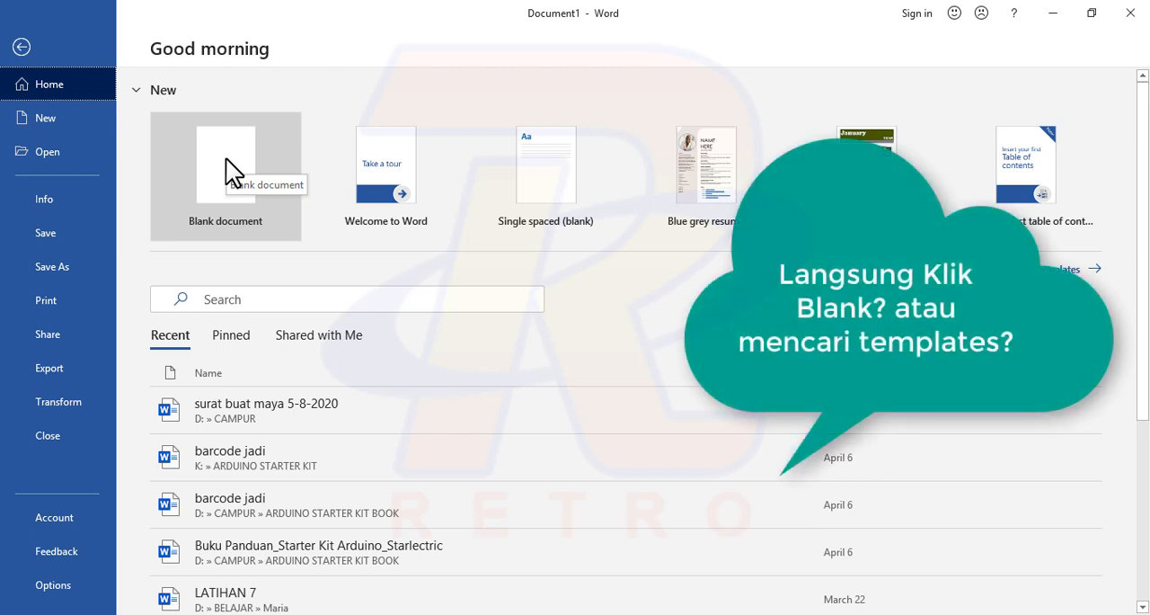
pyautogui.click(1022, 270)
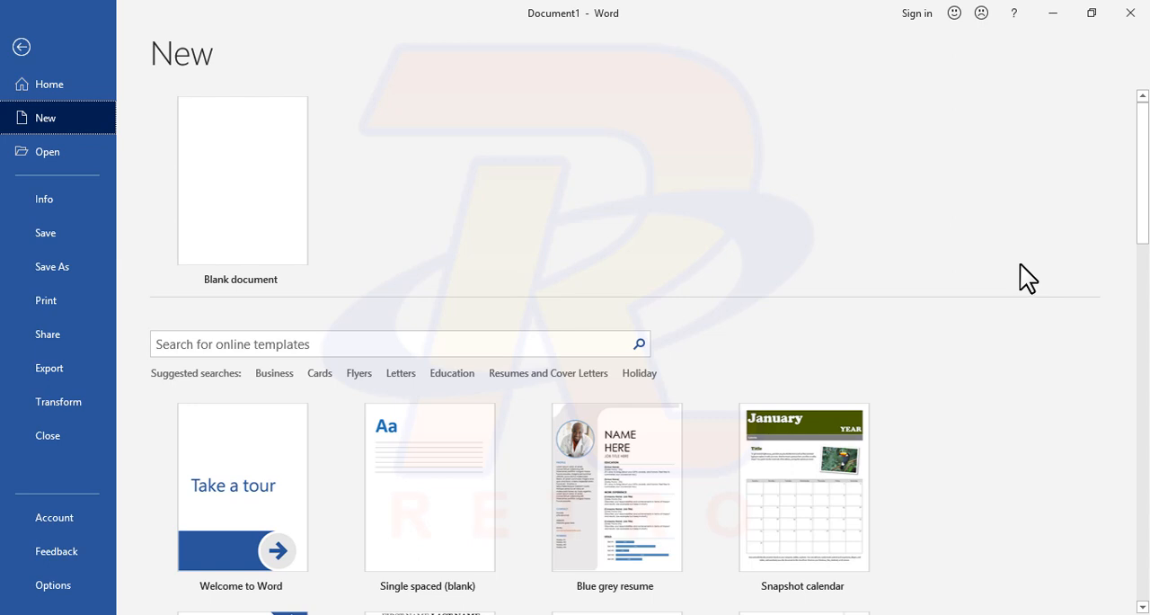
pyautogui.scroll(-2, 841, 306)
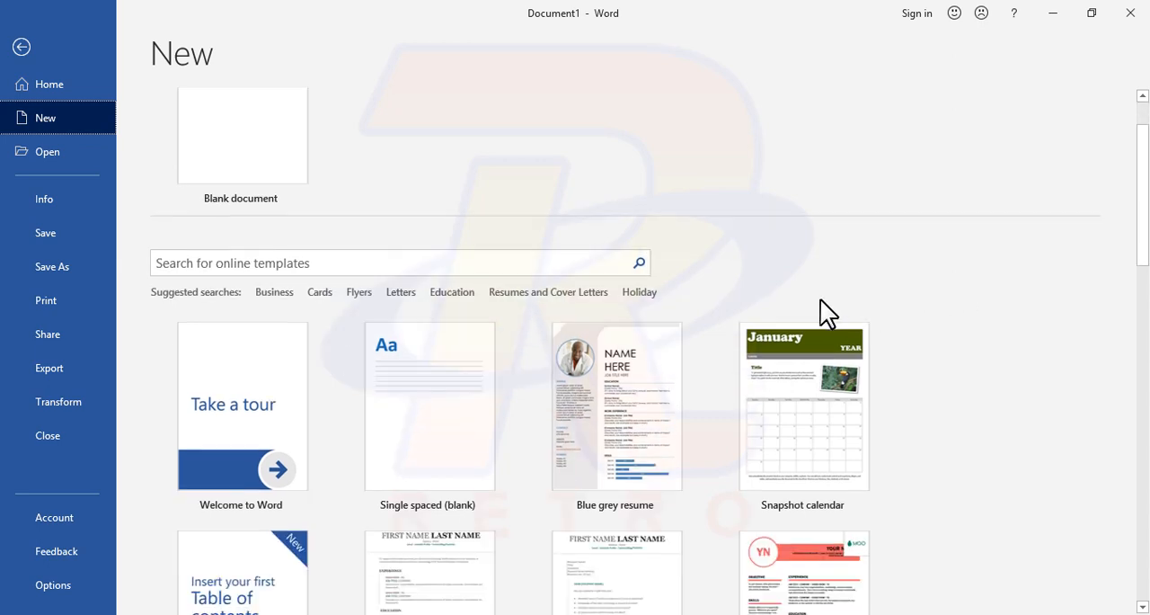
pyautogui.scroll(-1, 776, 290)
pyautogui.scroll(-2, 775, 291)
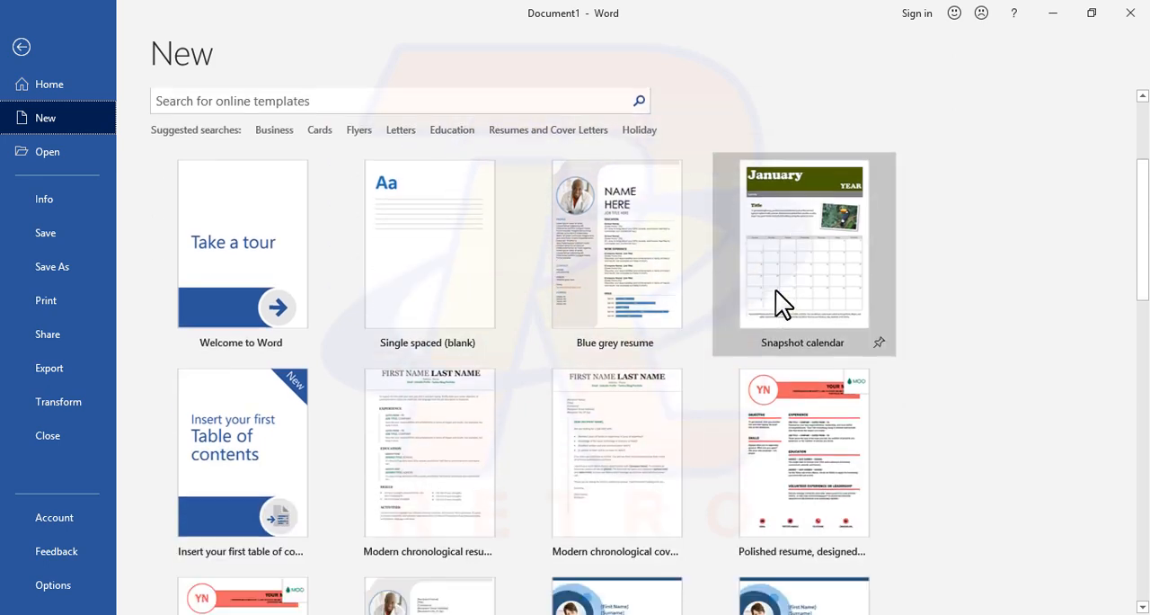
pyautogui.scroll(-1, 775, 291)
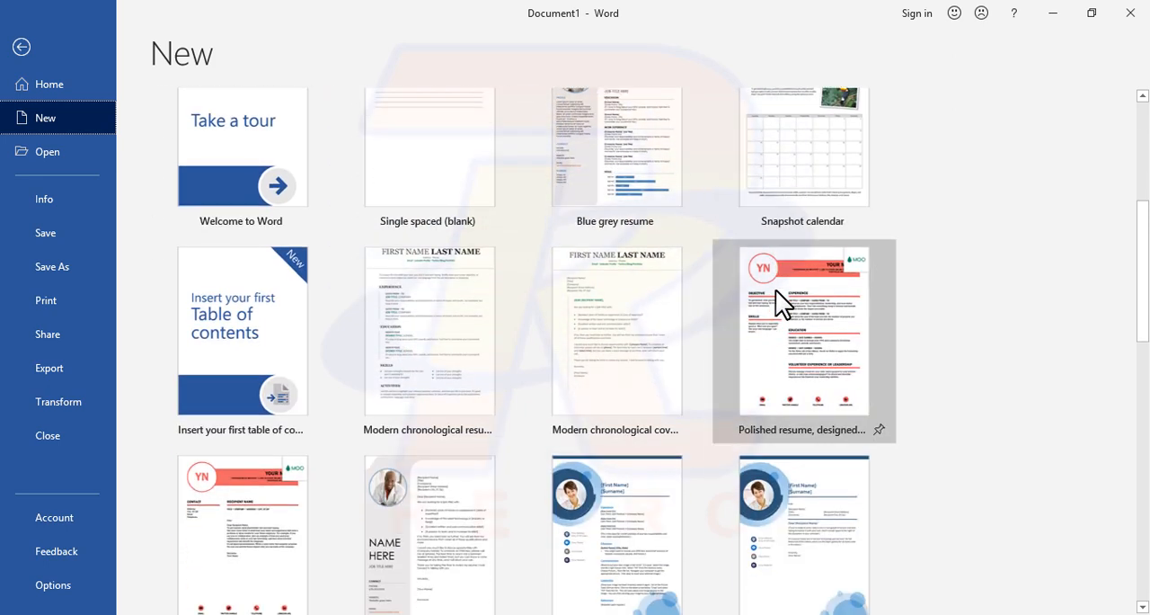
pyautogui.scroll(-1, 746, 308)
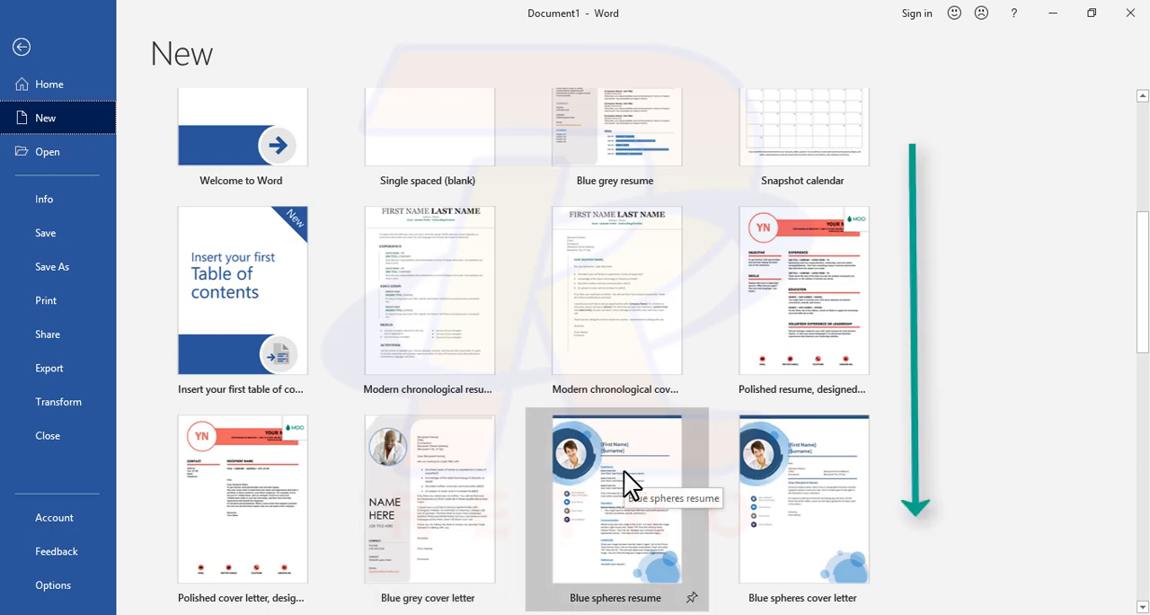
pyautogui.scroll(-5, 624, 471)
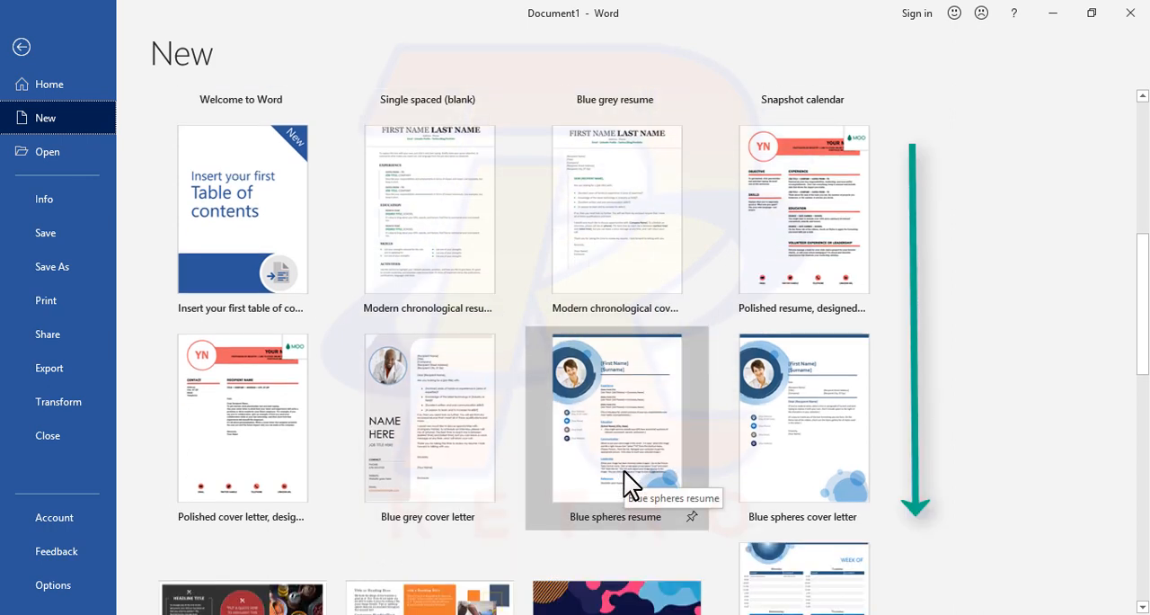
pyautogui.scroll(-1, 624, 469)
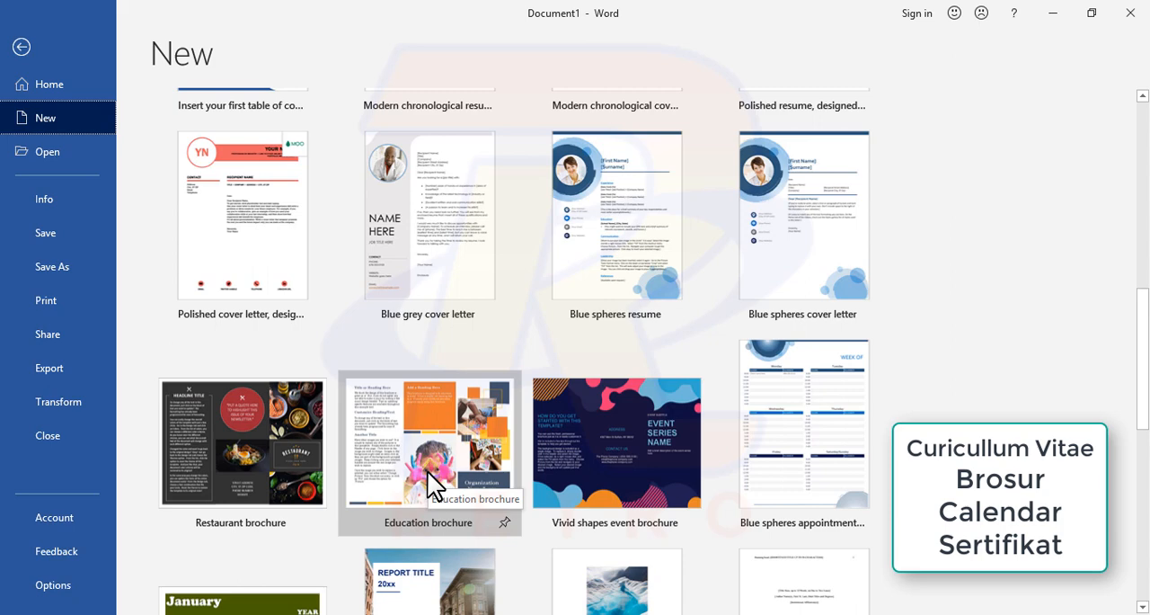
pyautogui.scroll(-3, 428, 471)
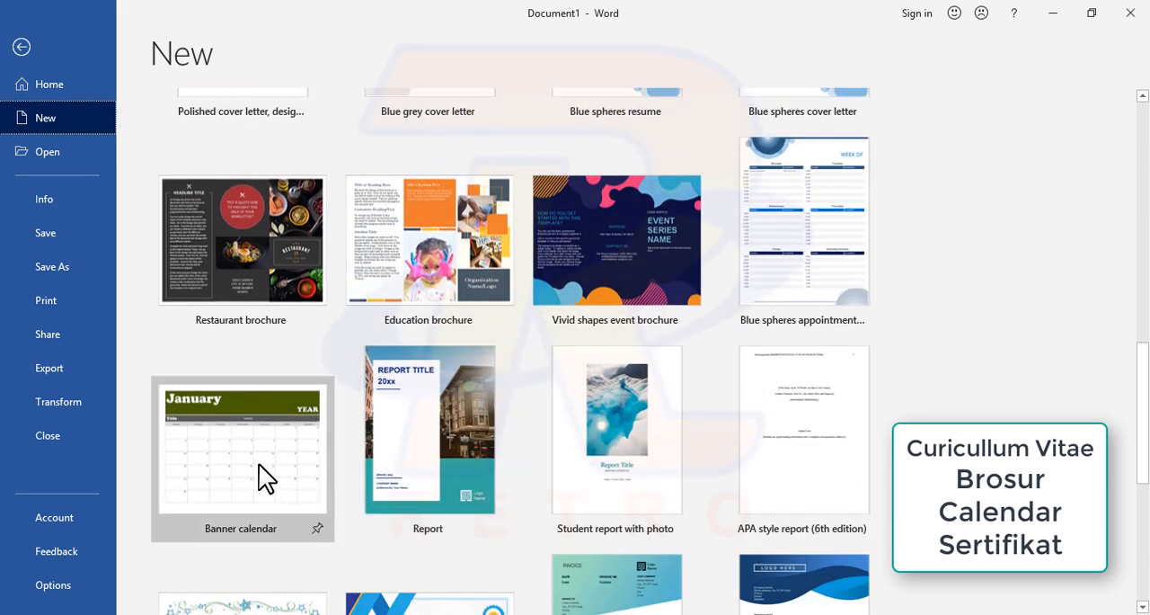
pyautogui.scroll(-4, 259, 465)
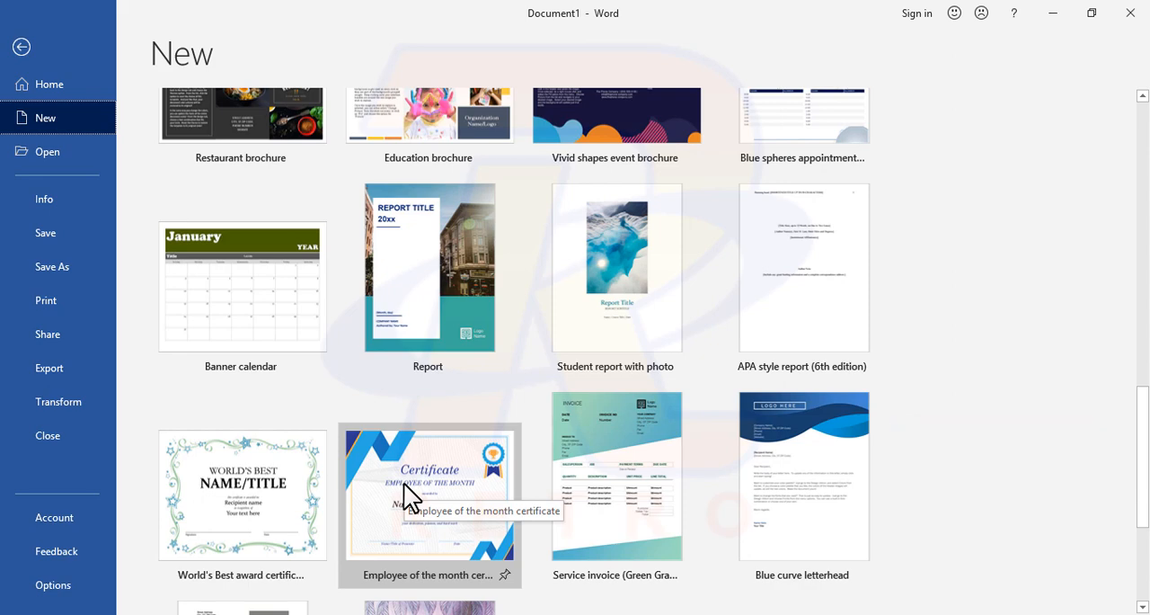
pyautogui.scroll(-2, 404, 483)
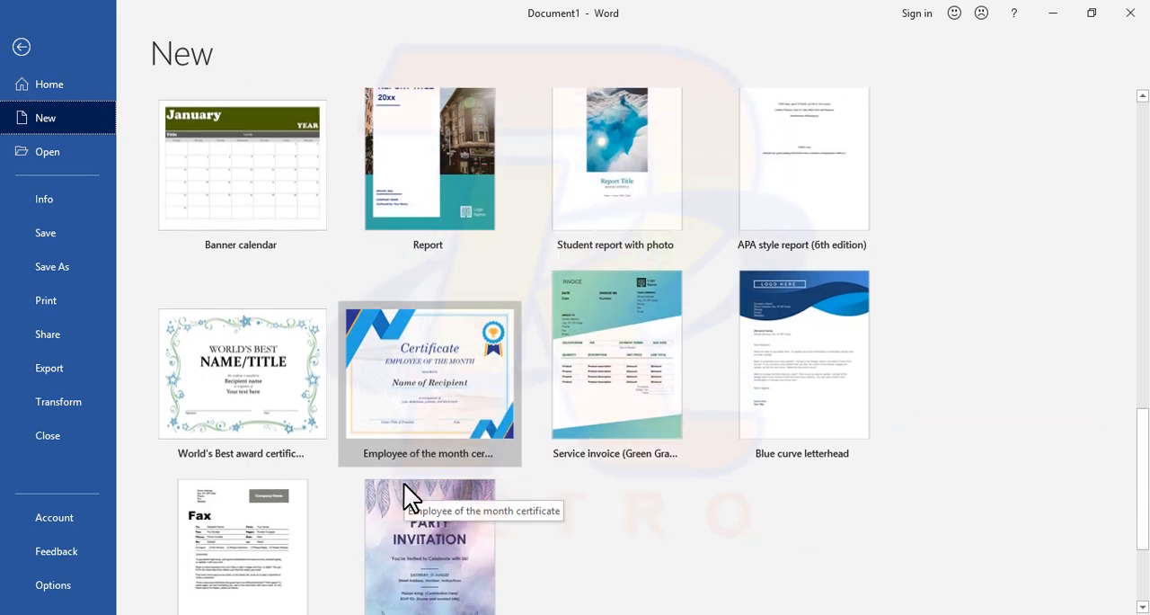
pyautogui.scroll(4, 404, 483)
pyautogui.scroll(10, 404, 483)
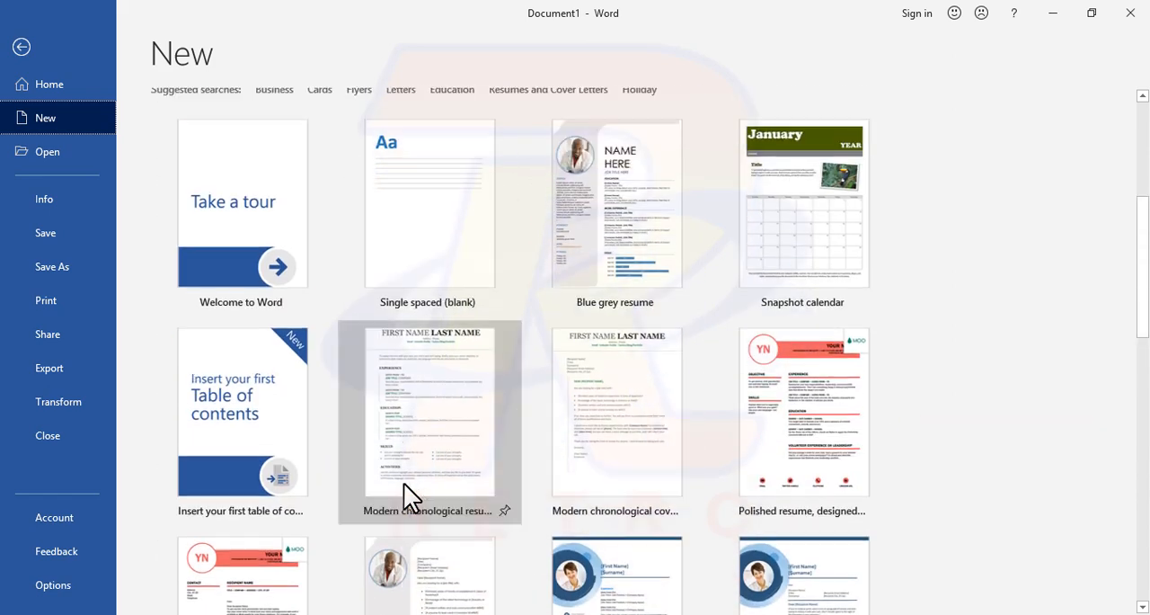
# Step: Create a new document from the Education brochure template
pyautogui.click(520, 269)
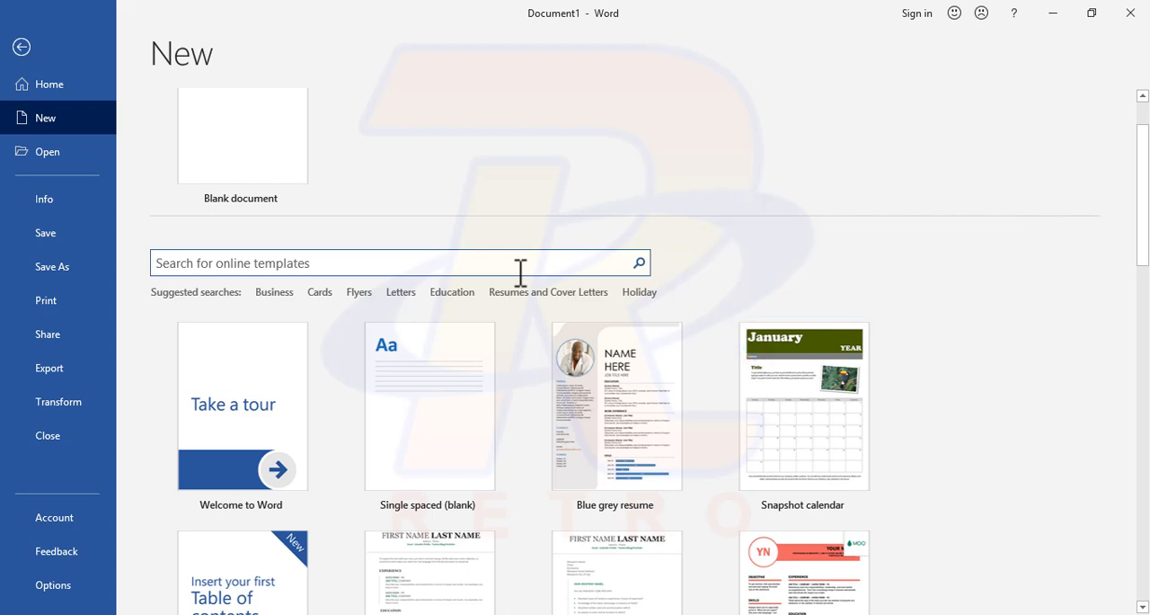
pyautogui.scroll(-5, 520, 270)
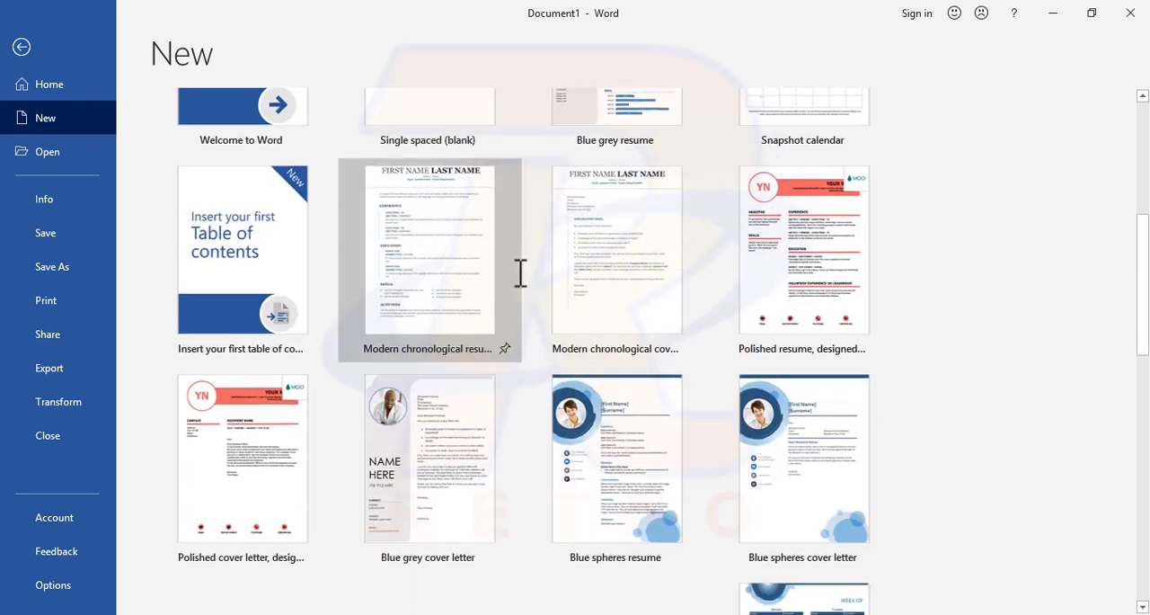
pyautogui.scroll(-4, 519, 269)
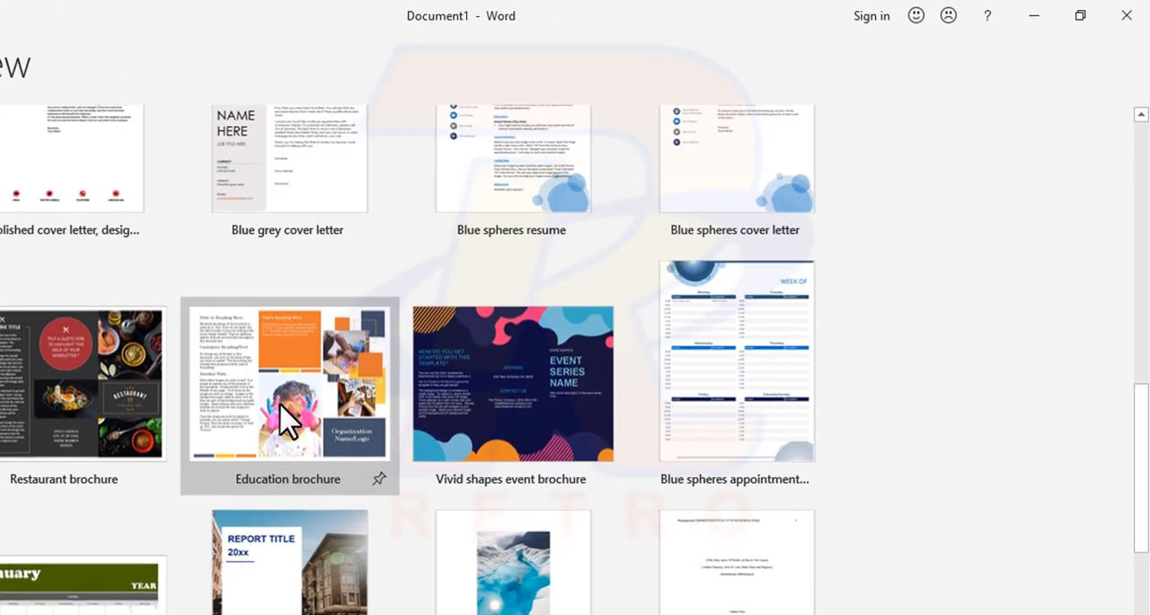
pyautogui.click(279, 406)
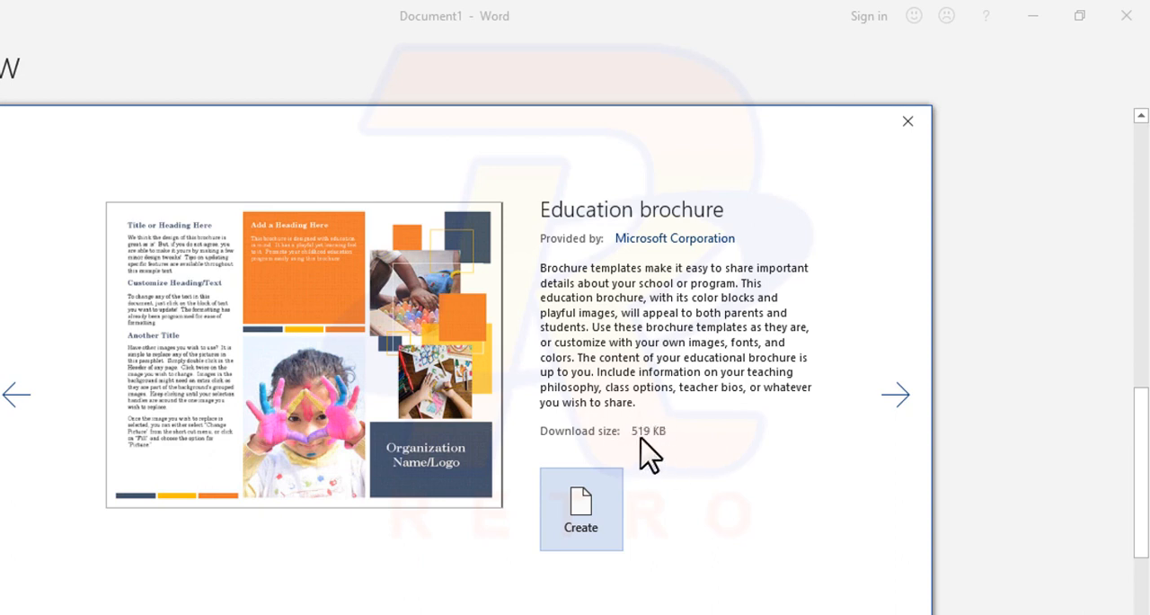
pyautogui.click(607, 519)
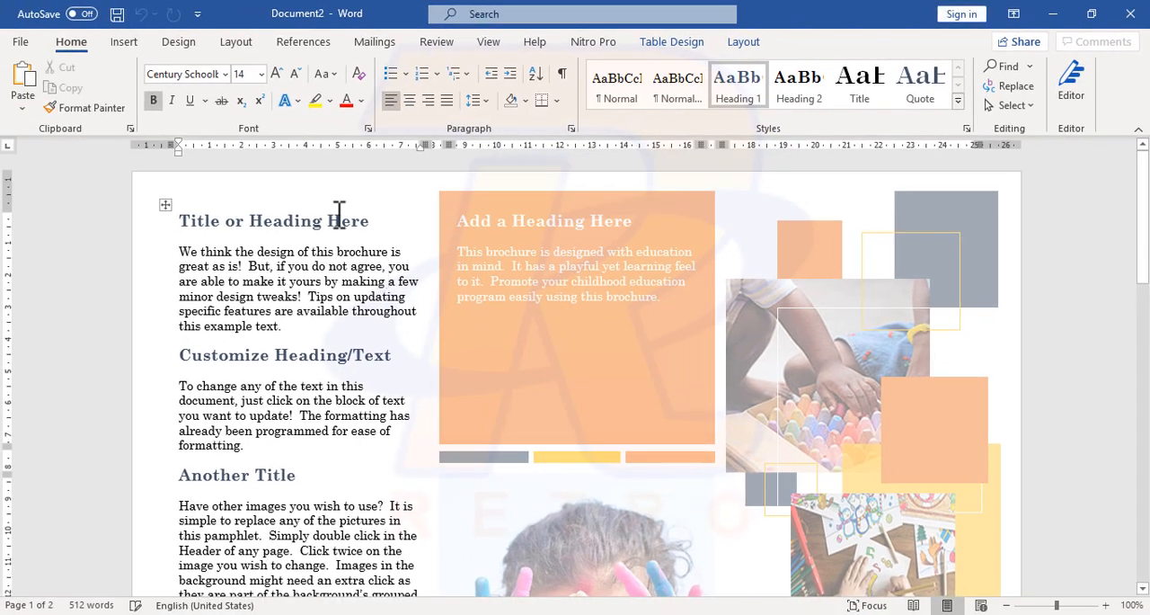
# Step: Examine the brochure's placeholder headings, text blocks and pictures across both pages to see what can be filled in
pyautogui.scroll(-3, 335, 225)
pyautogui.scroll(-2, 334, 225)
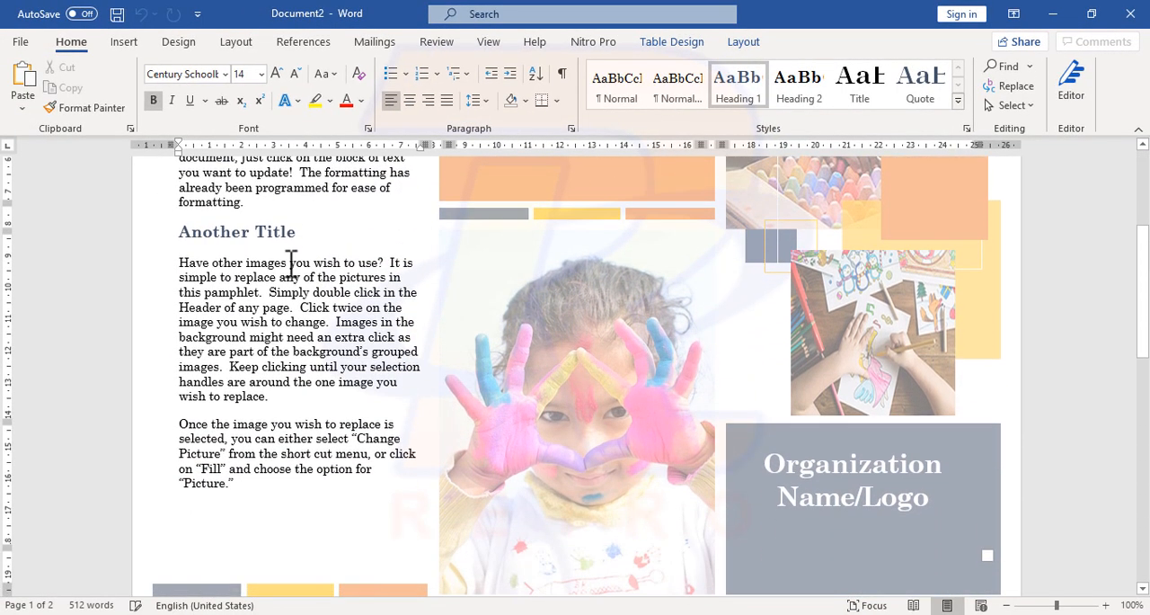
pyautogui.click(287, 273)
pyautogui.scroll(2, 327, 322)
pyautogui.click(301, 260)
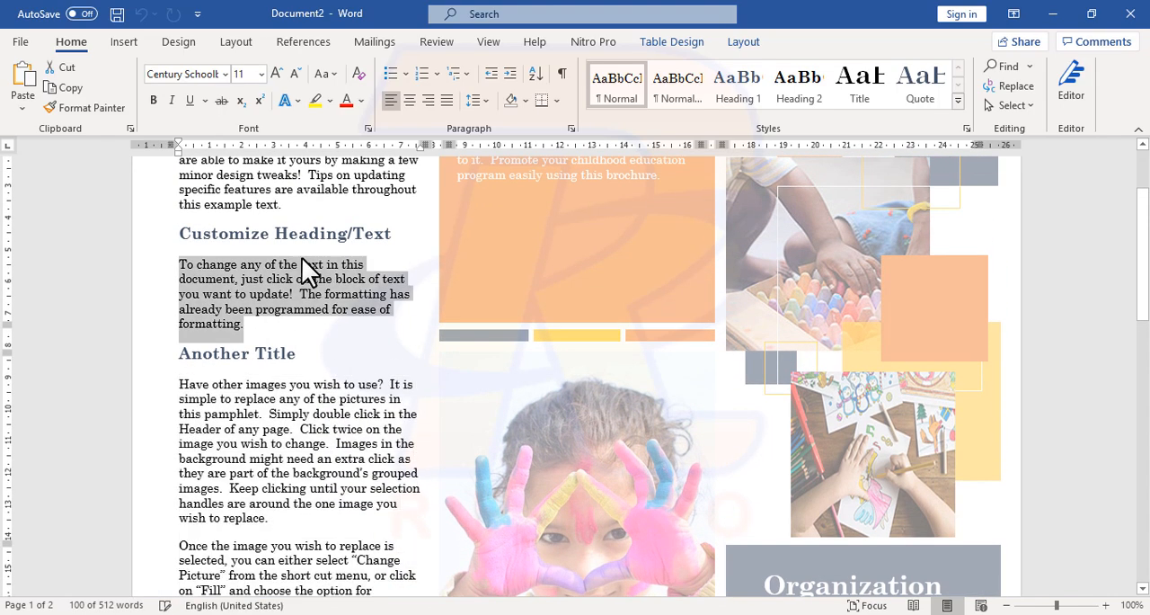
pyautogui.click(515, 253)
pyautogui.scroll(-4, 515, 253)
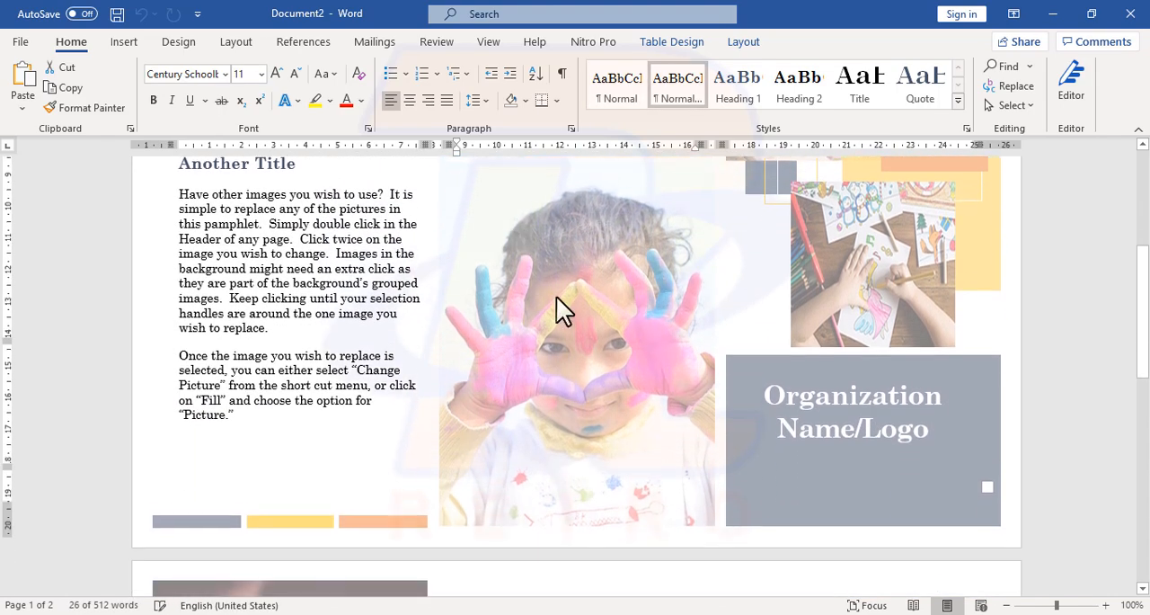
pyautogui.click(865, 415)
pyautogui.scroll(-5, 865, 415)
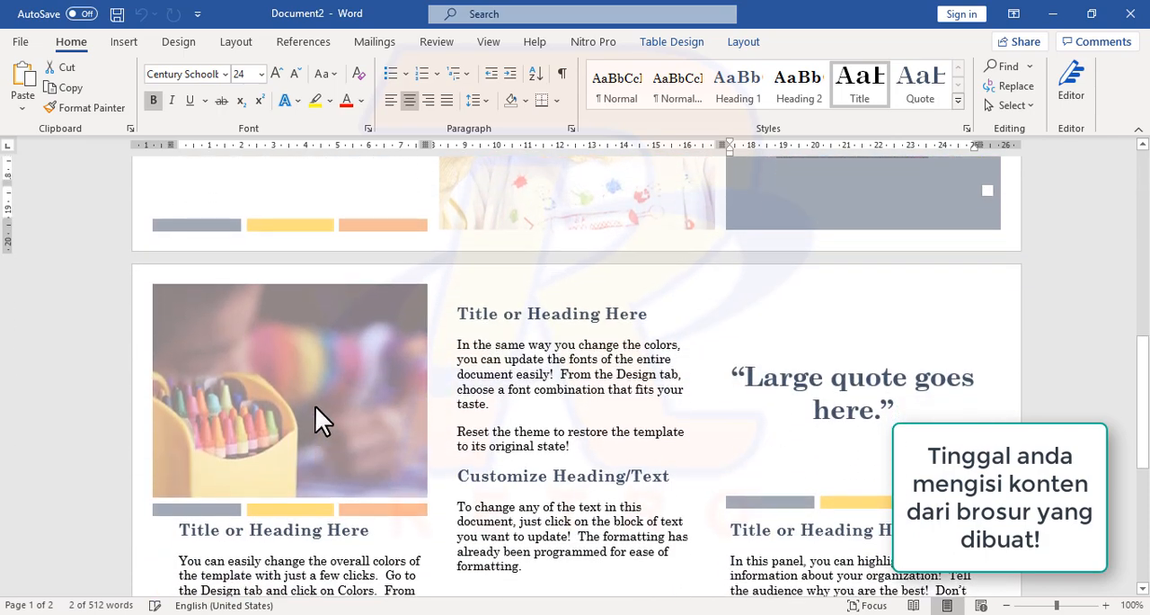
pyautogui.click(521, 353)
pyautogui.scroll(-2, 522, 354)
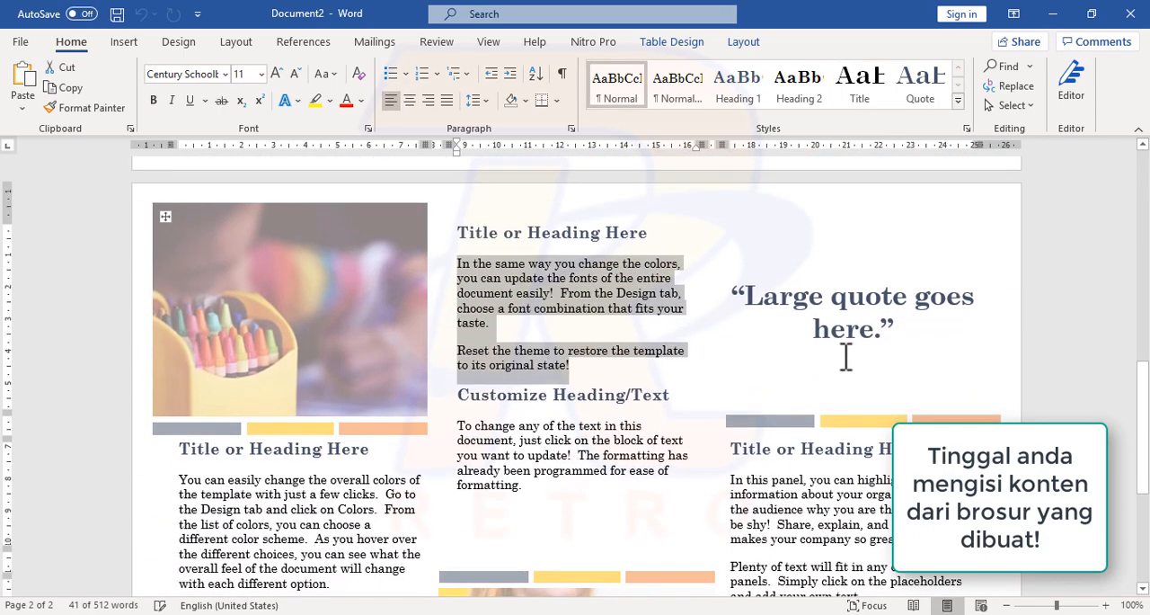
pyautogui.scroll(-5, 851, 356)
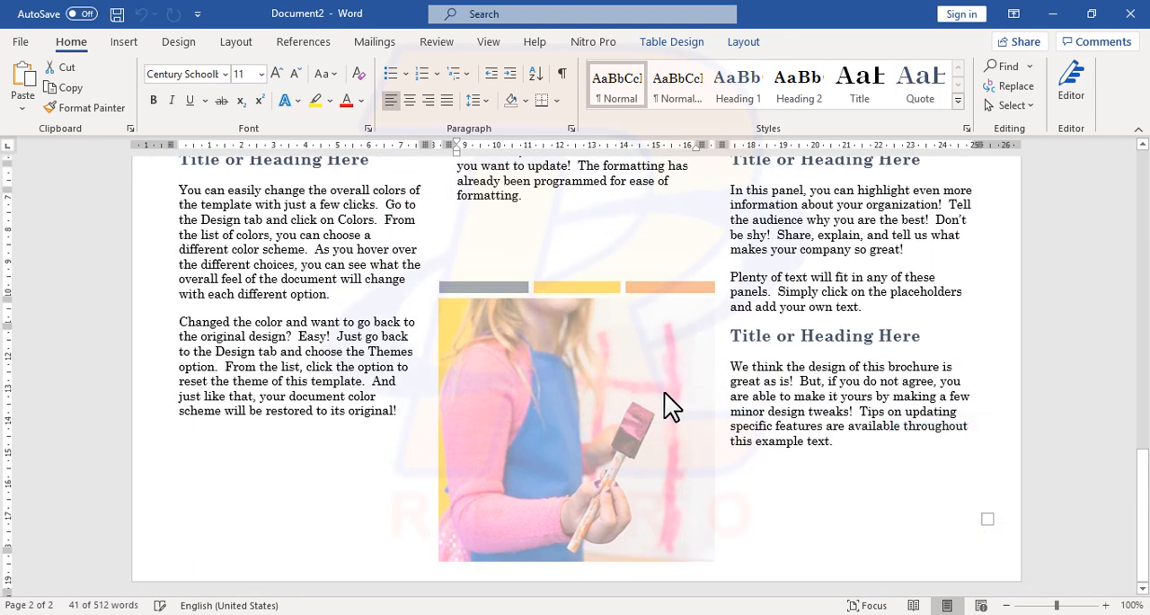
pyautogui.scroll(10, 665, 391)
pyautogui.scroll(2, 668, 392)
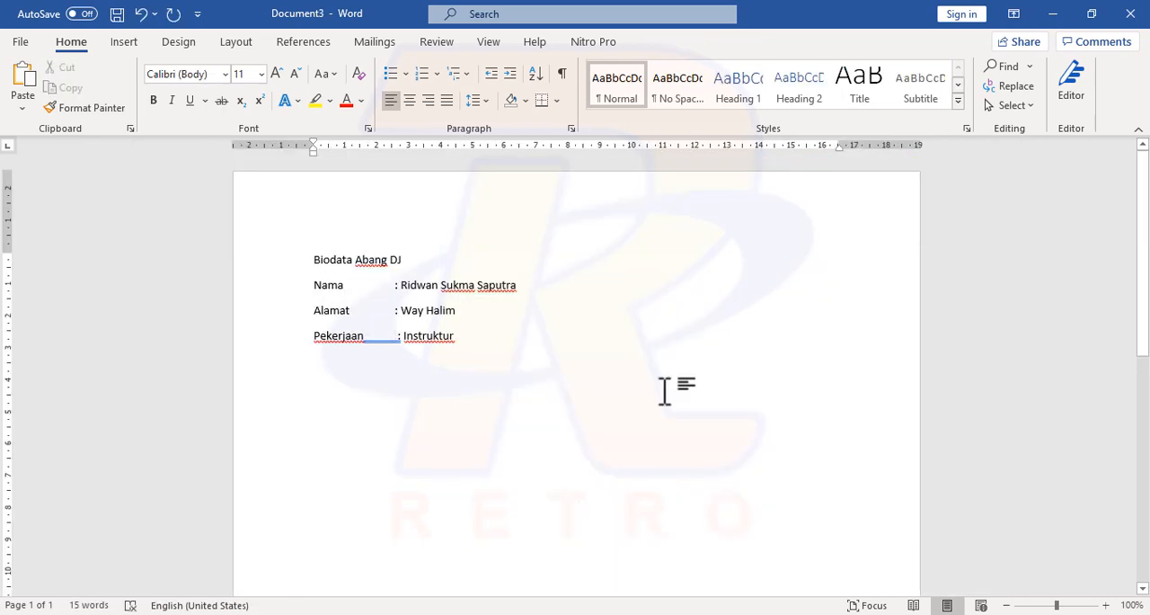
# Step: Remove the extra space before the colon on the Pekerjaan line, and mark all biodata text as Indonesian with spelling and grammar checking off
pyautogui.press('BackSpace')
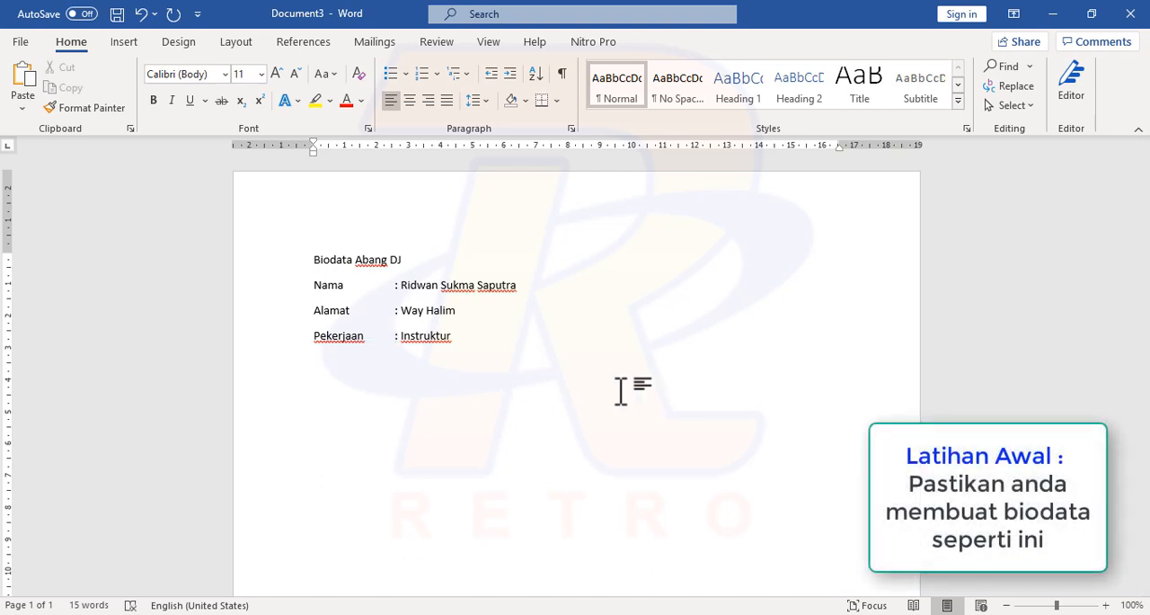
pyautogui.moveTo(621, 390); pyautogui.dragTo(307, 261)
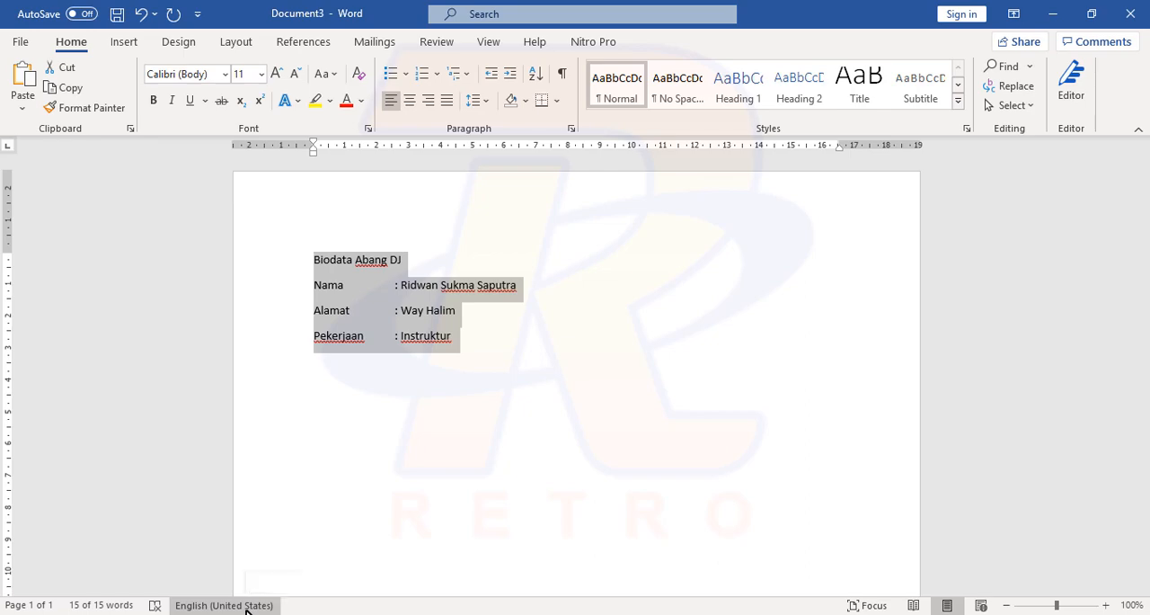
pyautogui.click(245, 608)
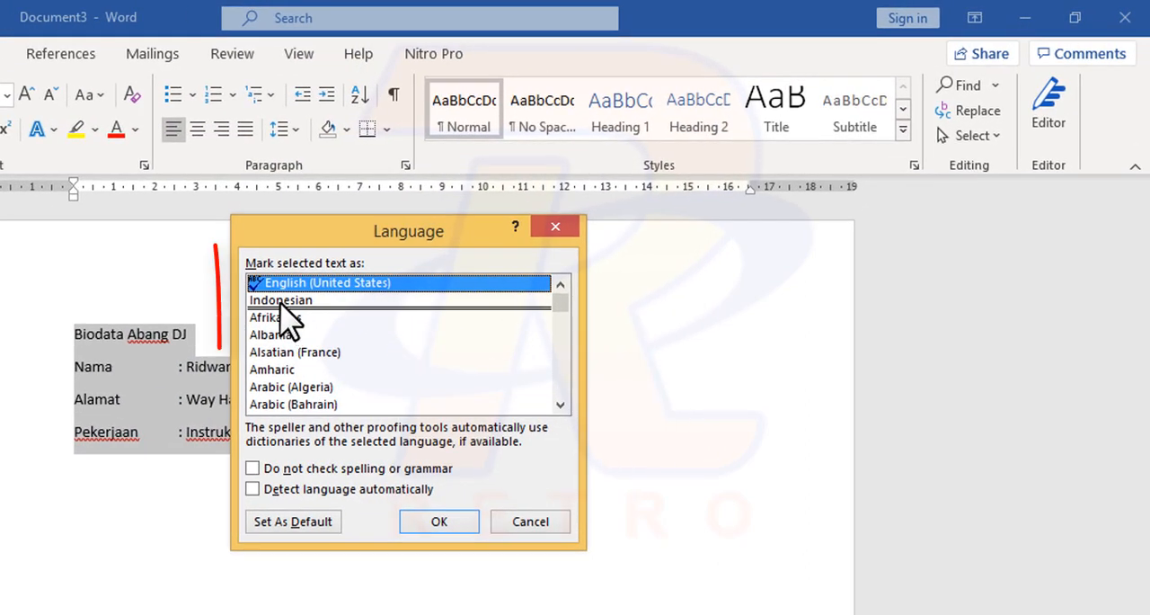
pyautogui.click(470, 235)
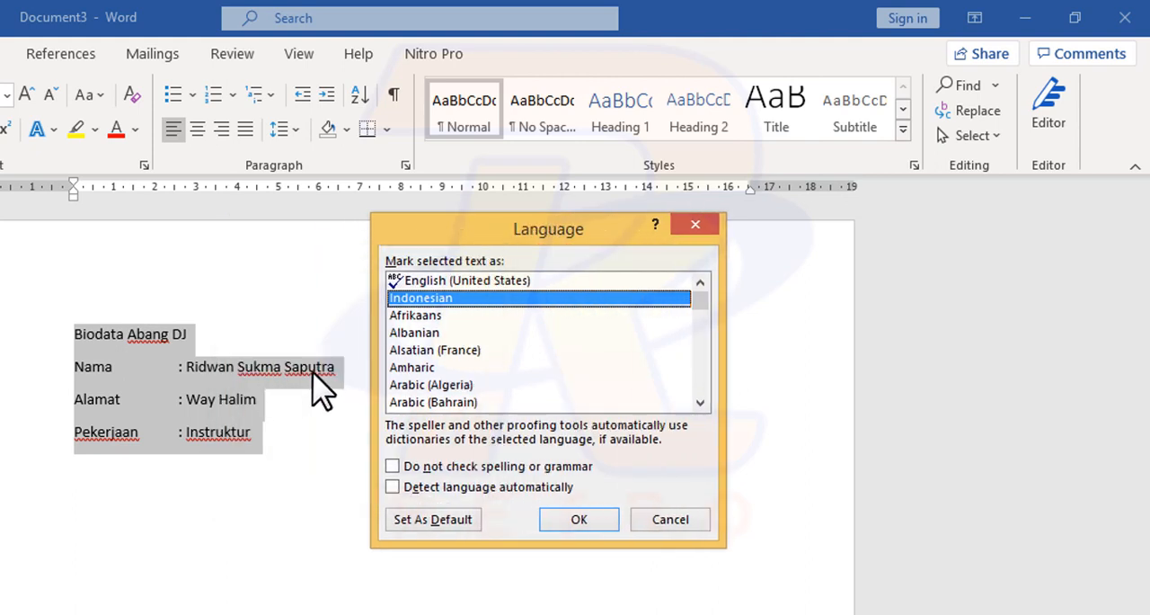
pyautogui.click(396, 467)
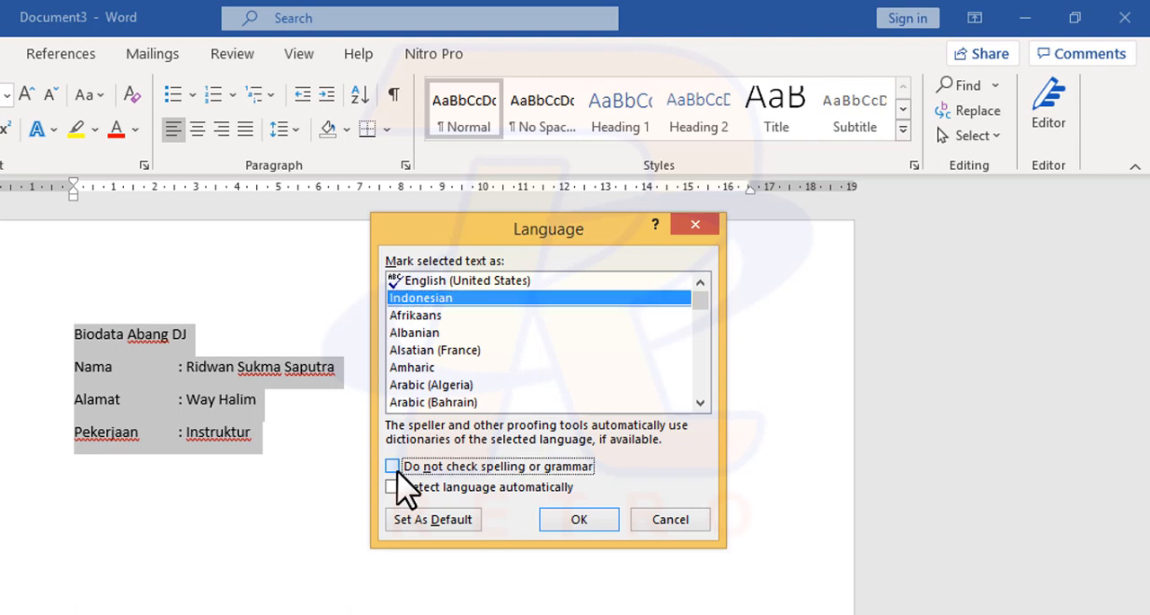
pyautogui.click(576, 522)
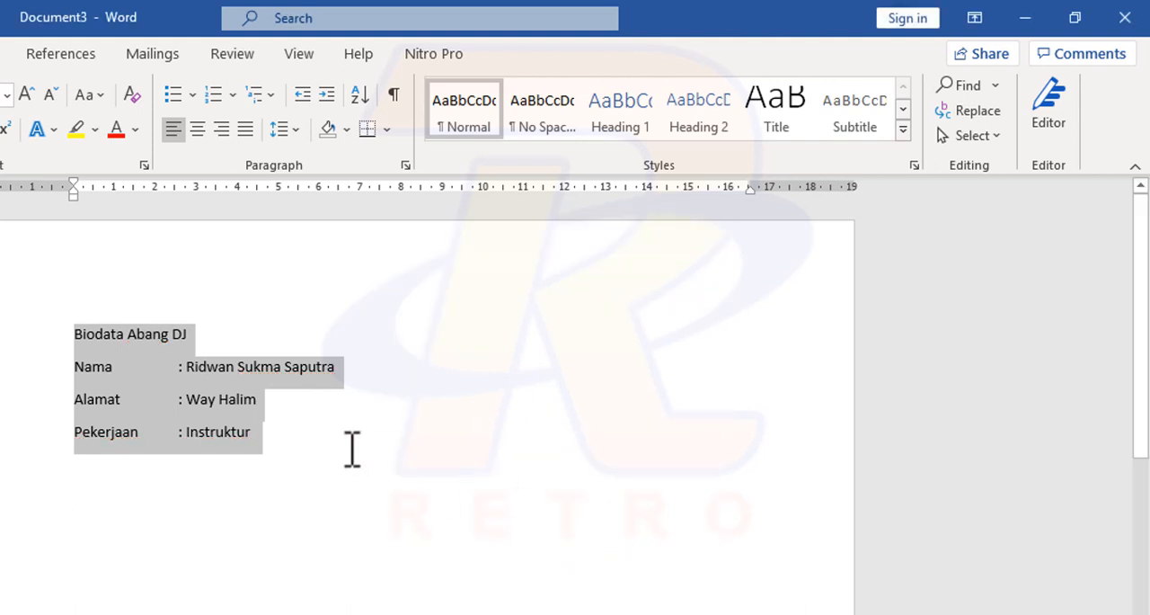
pyautogui.click(319, 466)
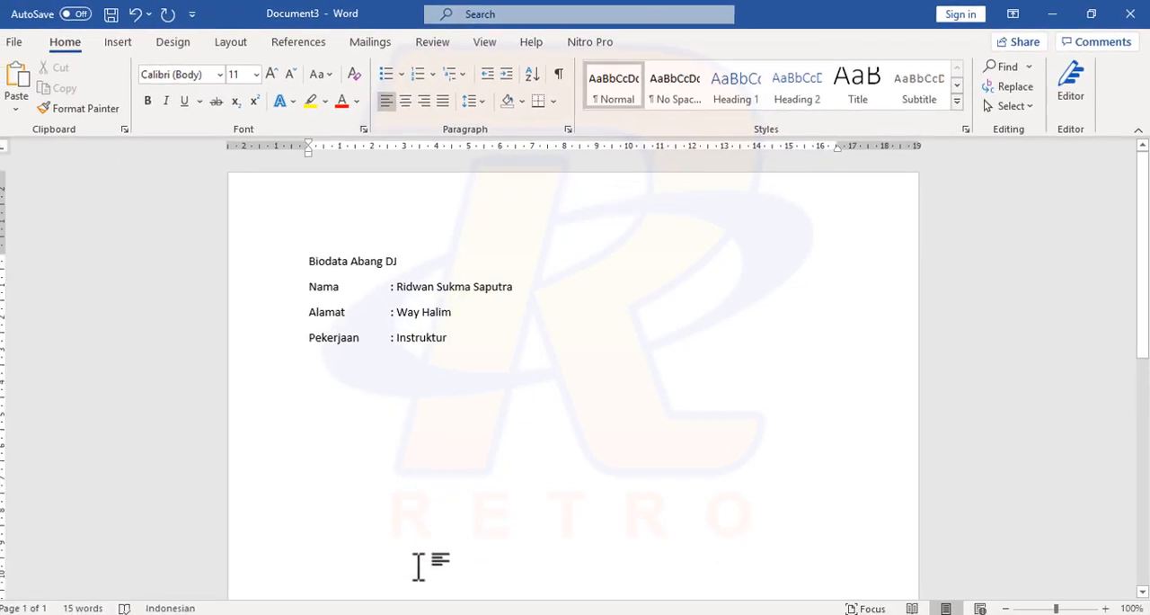
# Step: Switch to Notepad++, append "--" to the Templates and Search items in the feature list, and return to the Word document
pyautogui.click(378, 614)
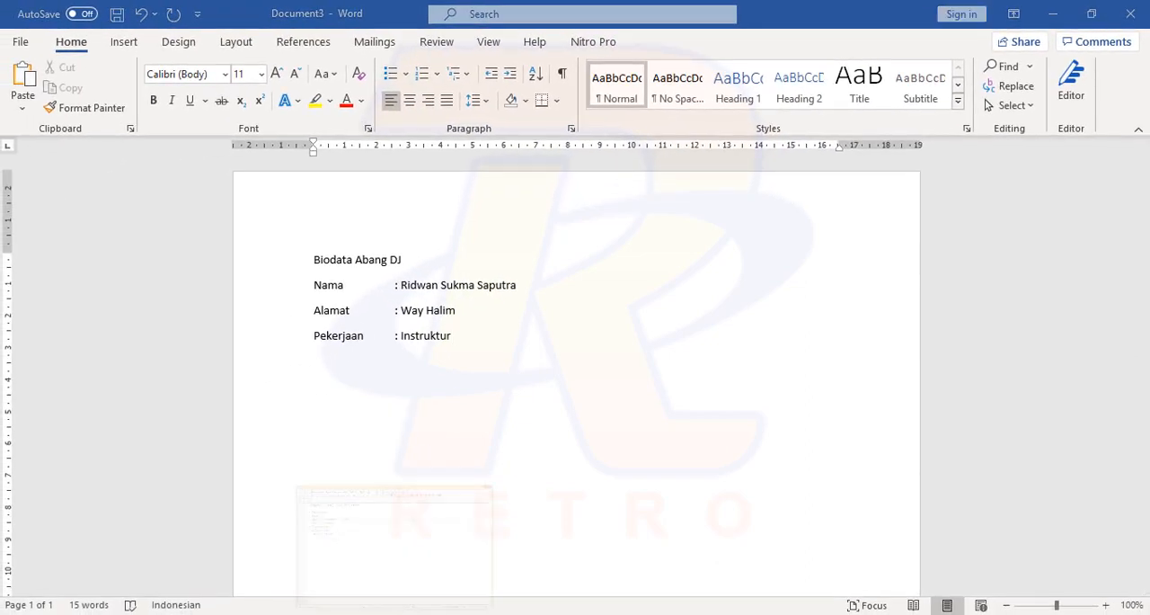
pyautogui.click(189, 135)
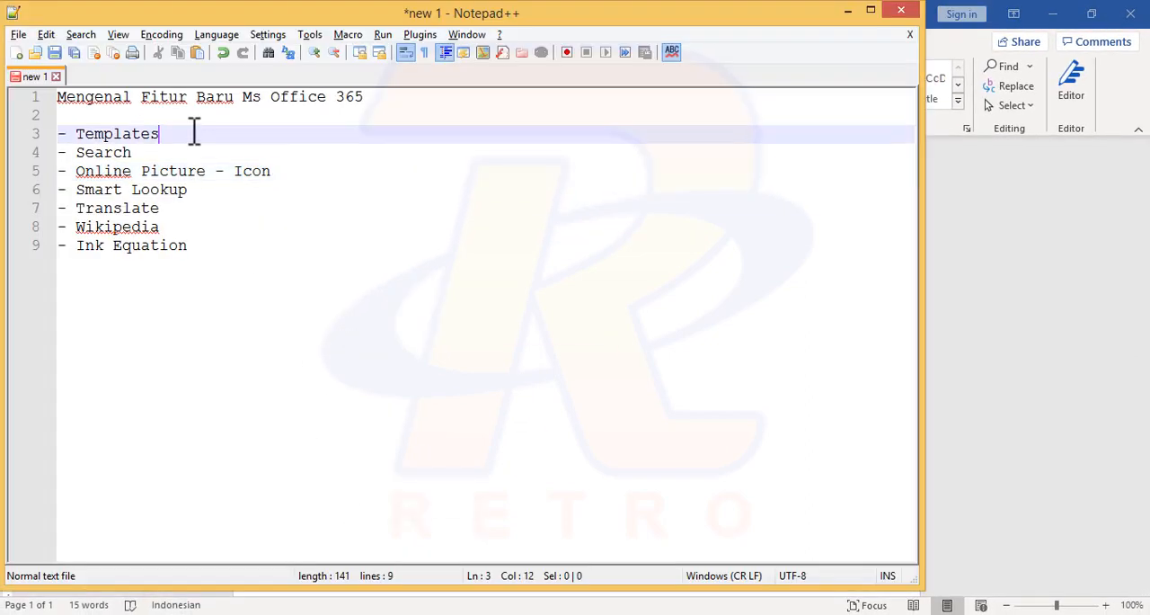
pyautogui.write('--')
pyautogui.press('Down')
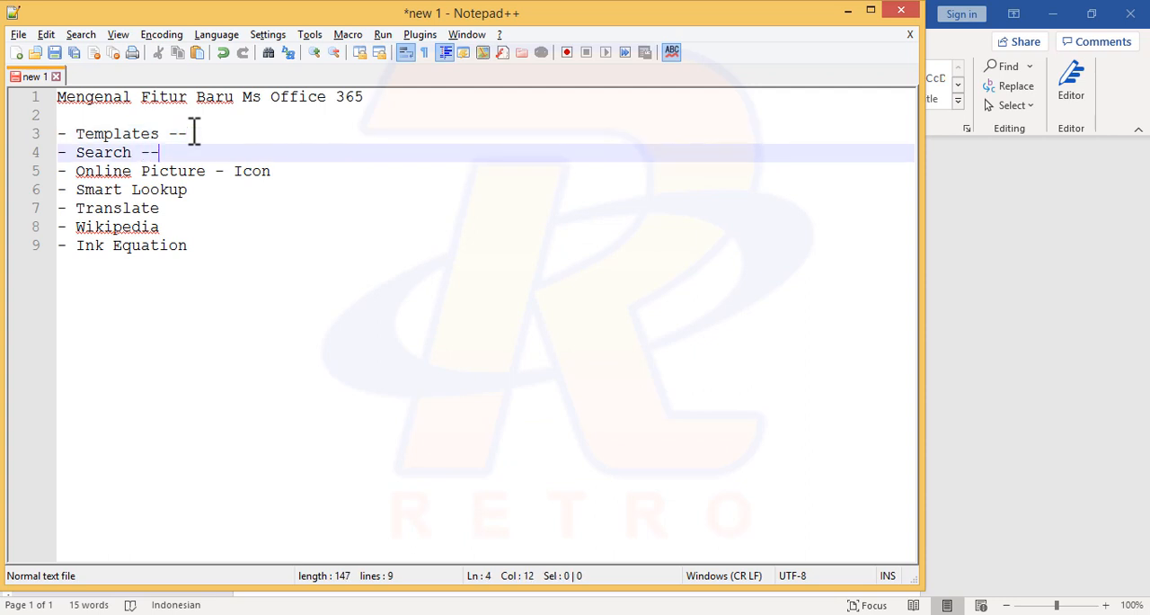
pyautogui.hotkey('alt', 'Tab')
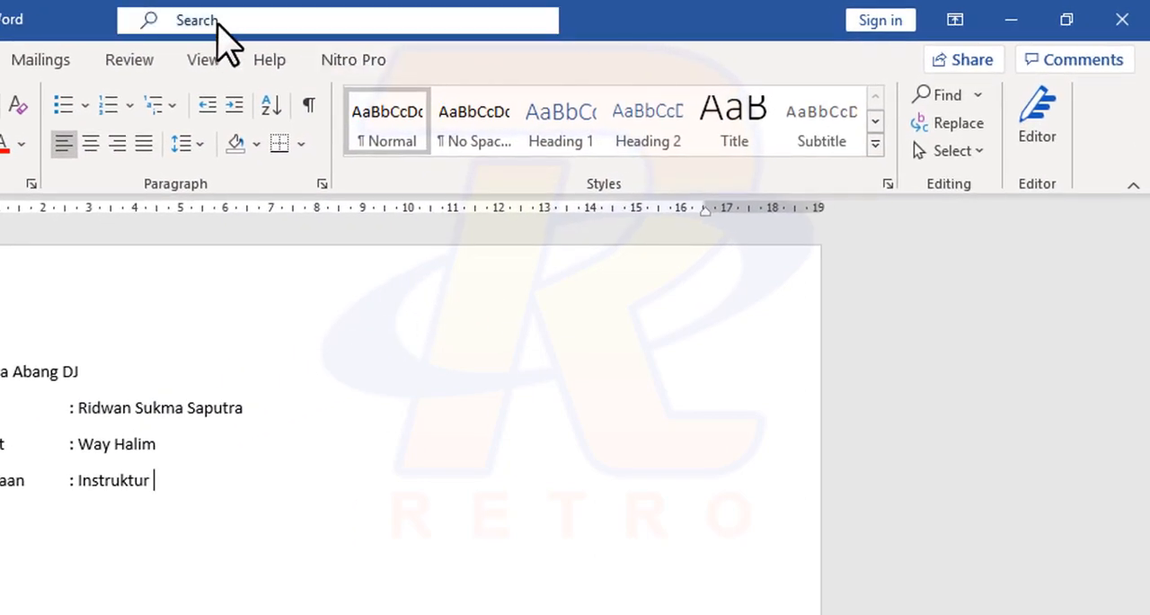
# Step: Search Word's commands for "pict", and clear the search term
pyautogui.click(217, 21)
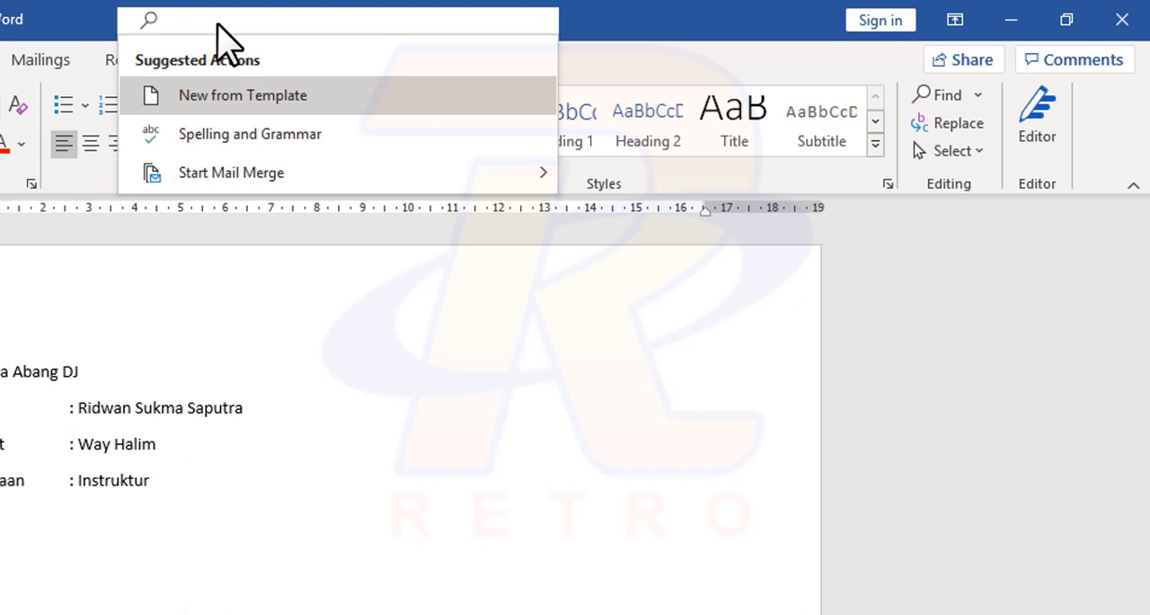
pyautogui.write('pict')
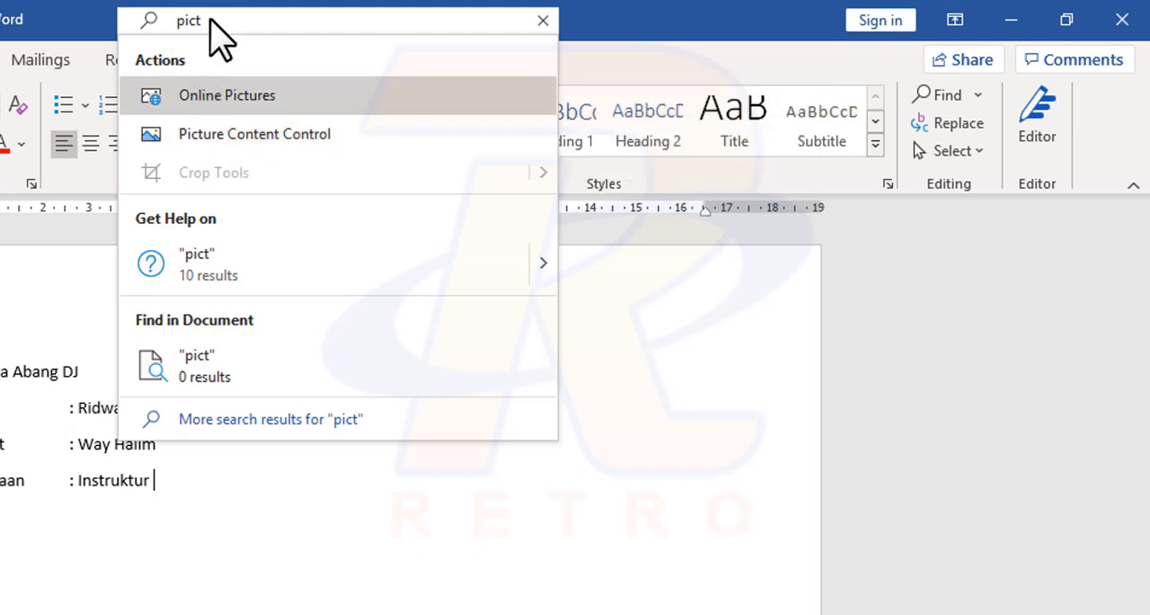
pyautogui.press('BackSpace')
pyautogui.press('BackSpace')
pyautogui.press('BackSpace')
pyautogui.press('BackSpace')
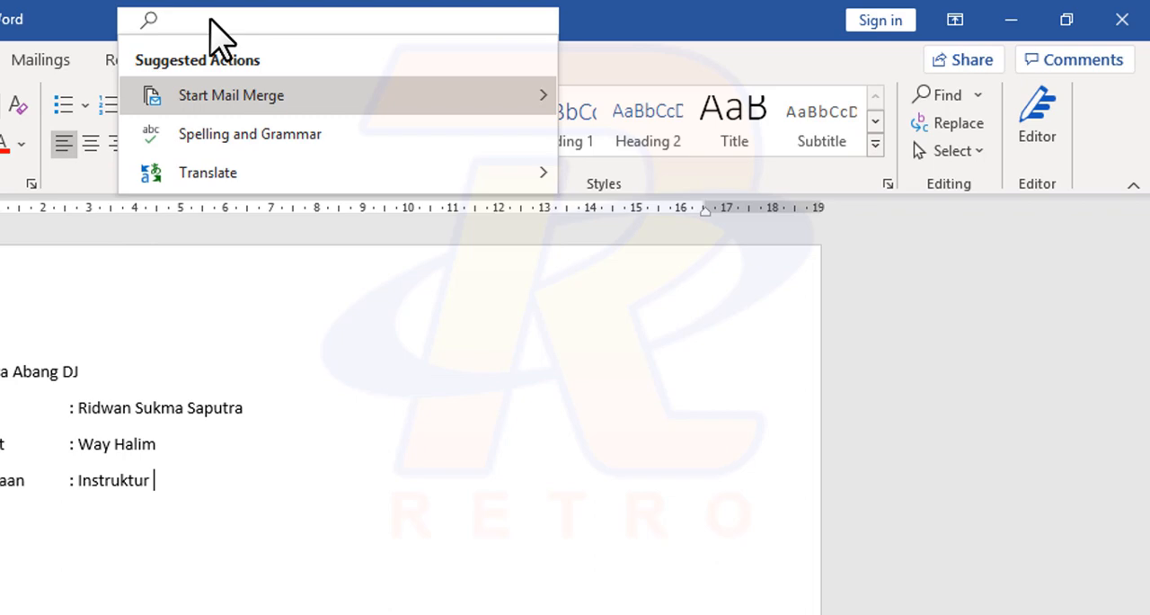
# Step: Search Word's commands for "table", and clear the term again
pyautogui.write('tabe')
pyautogui.press('BackSpace')
pyautogui.write('l')
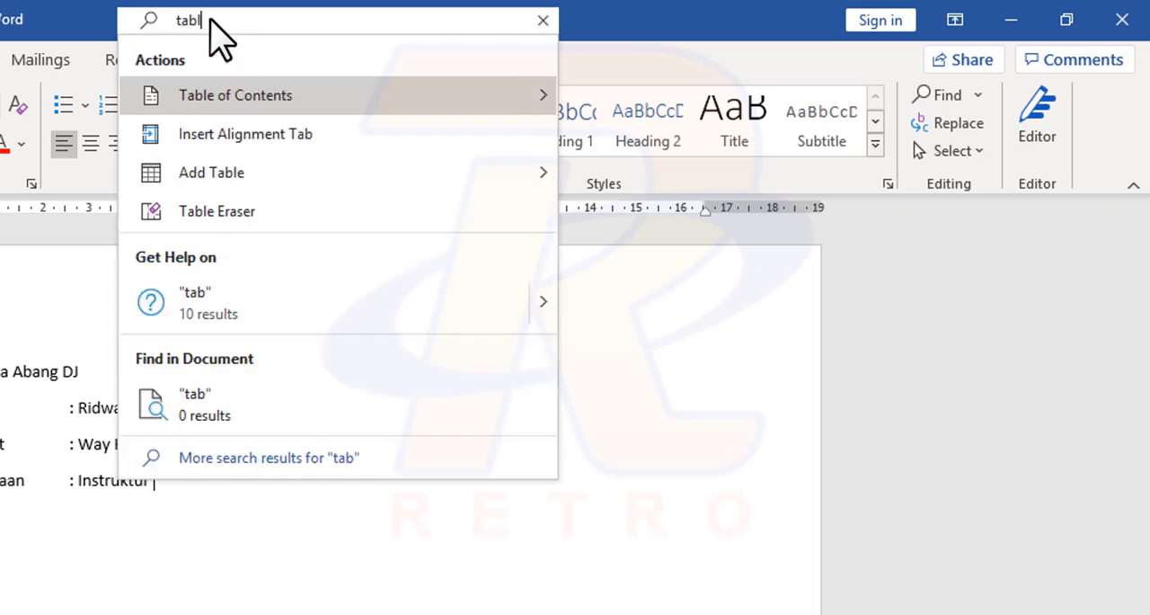
pyautogui.write('e')
pyautogui.moveTo(259, 194)
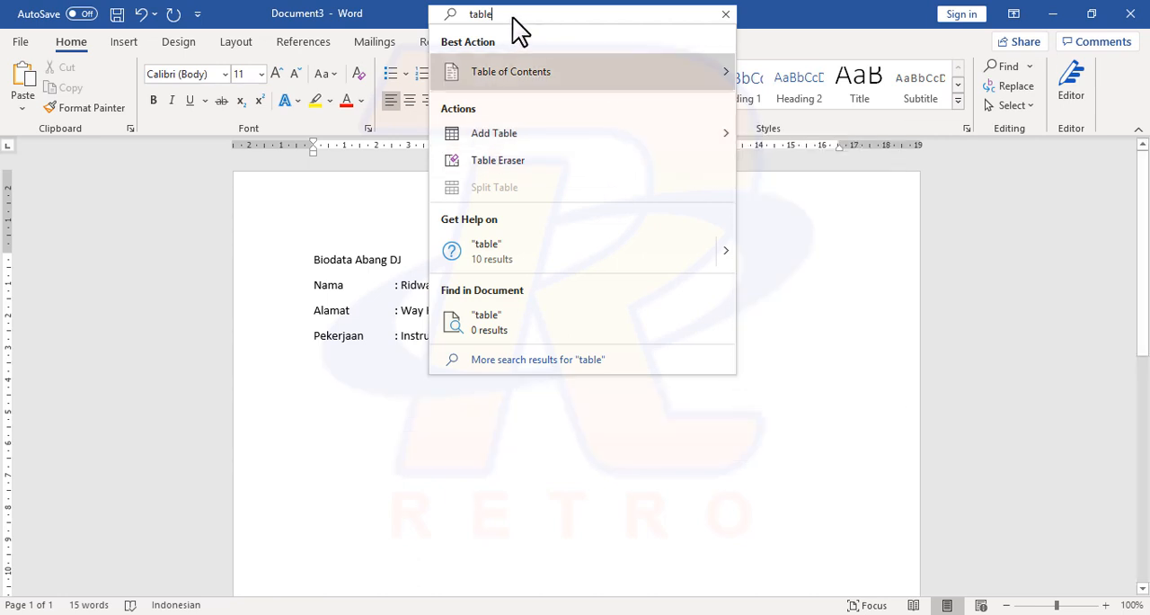
pyautogui.press('BackSpace')
pyautogui.press('BackSpace')
pyautogui.press('BackSpace')
pyautogui.press('BackSpace')
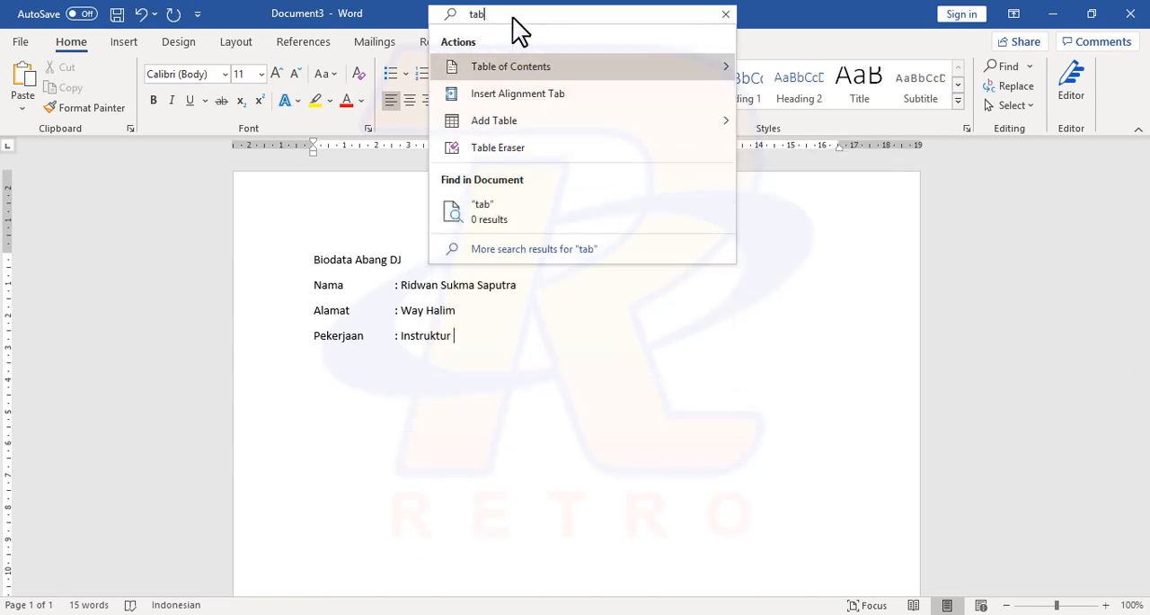
pyautogui.press('BackSpace')
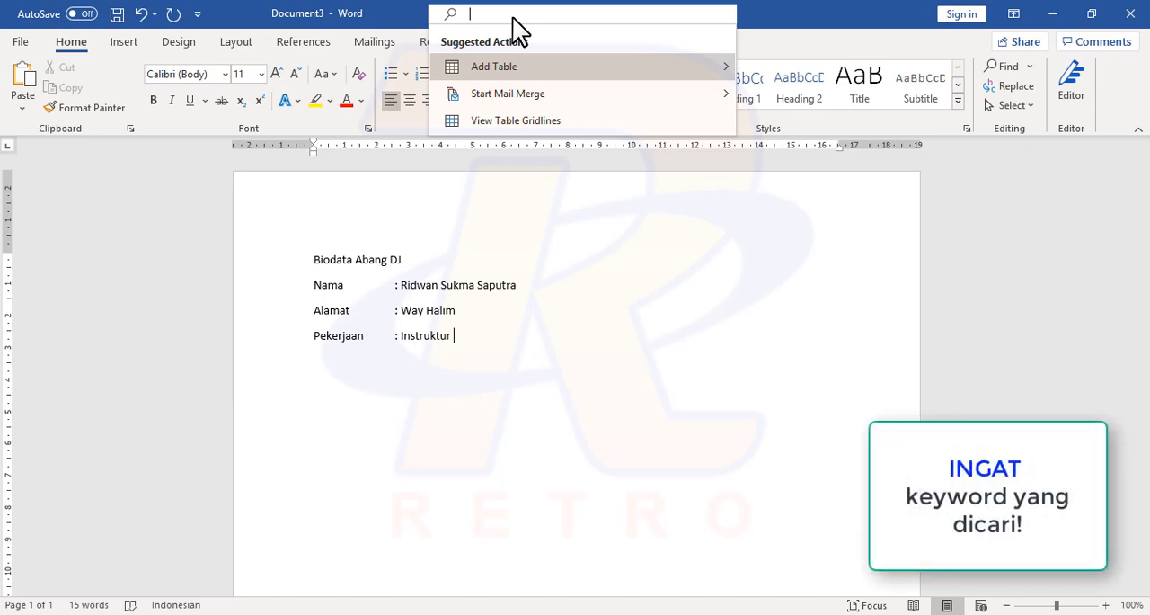
# Step: Search Word's commands for "drop", preview the options under Add a Drop Cap, and close the search without applying any
pyautogui.write('drop')
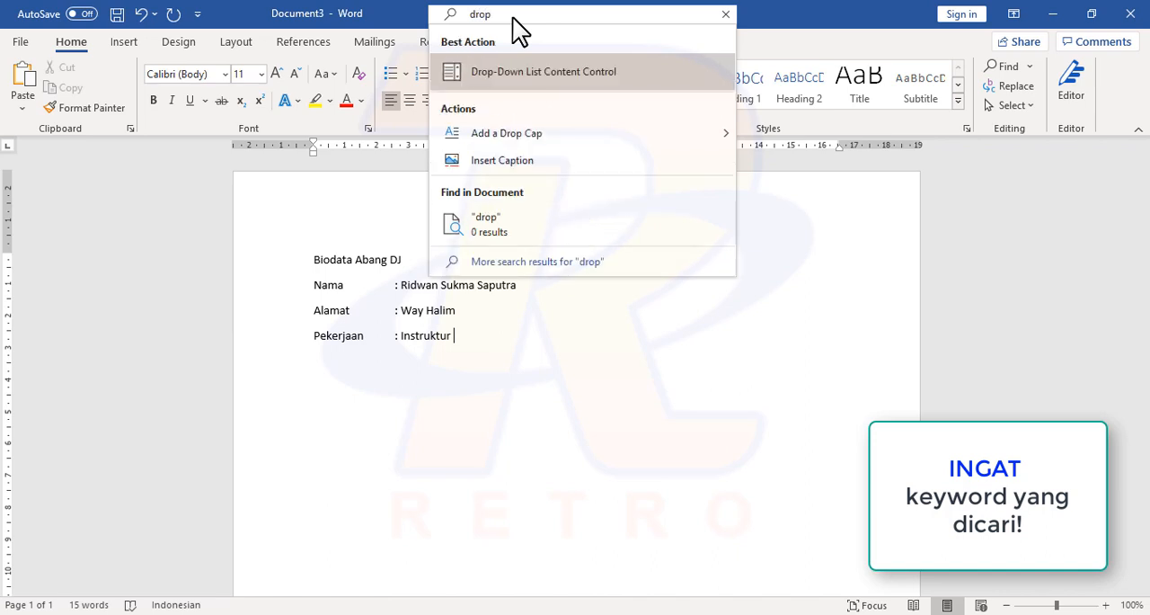
pyautogui.moveTo(536, 144)
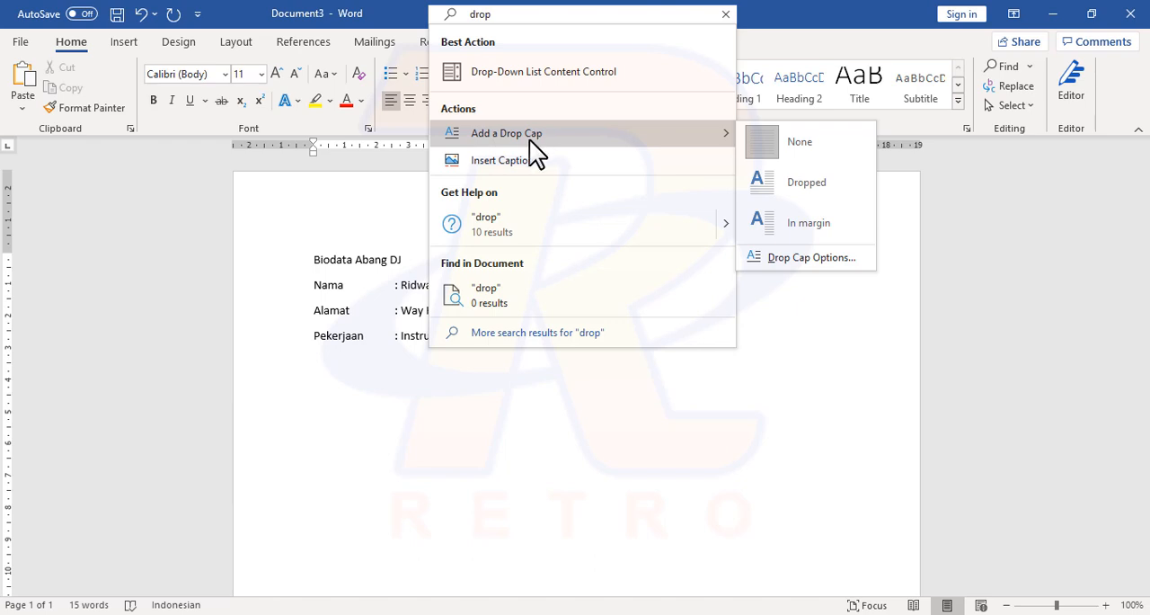
pyautogui.click(396, 366)
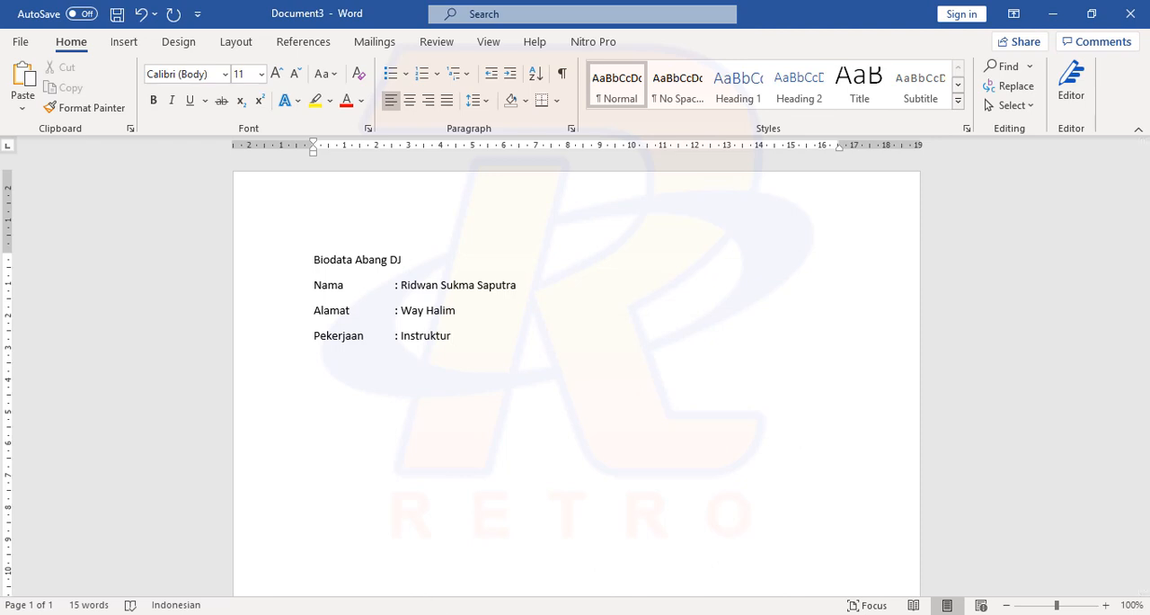
# Step: Switch to Notepad++, append "--" to the "Online Picture - Icon" item in the feature list, and return to the Word document
pyautogui.hotkey('alt', 'Tab')
pyautogui.click(289, 171)
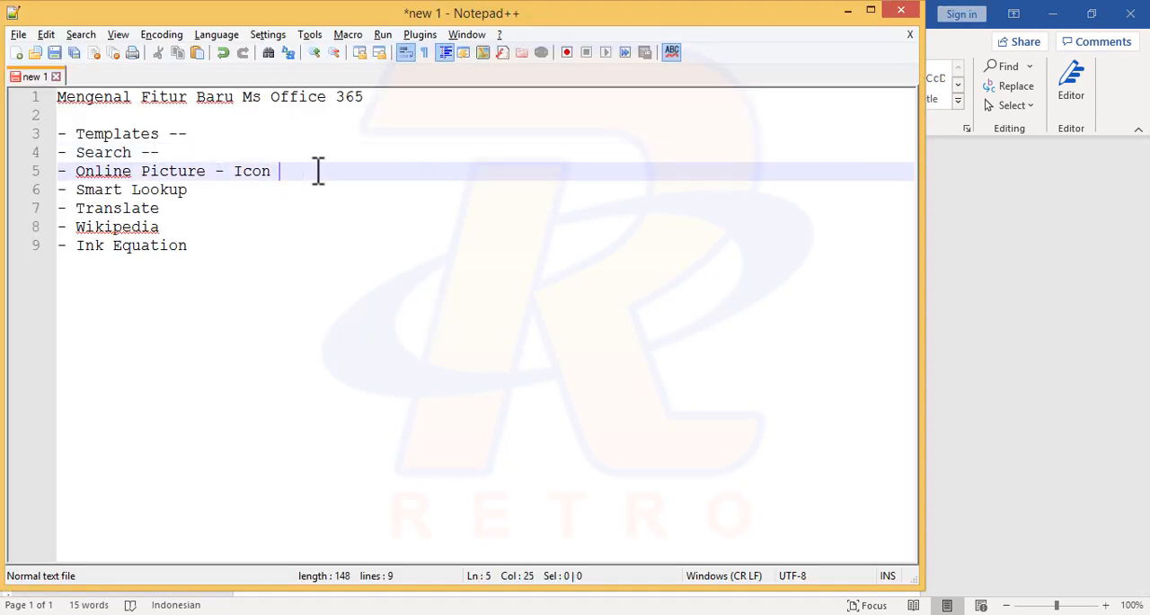
pyautogui.write('--')
pyautogui.hotkey('alt', 'Tab')
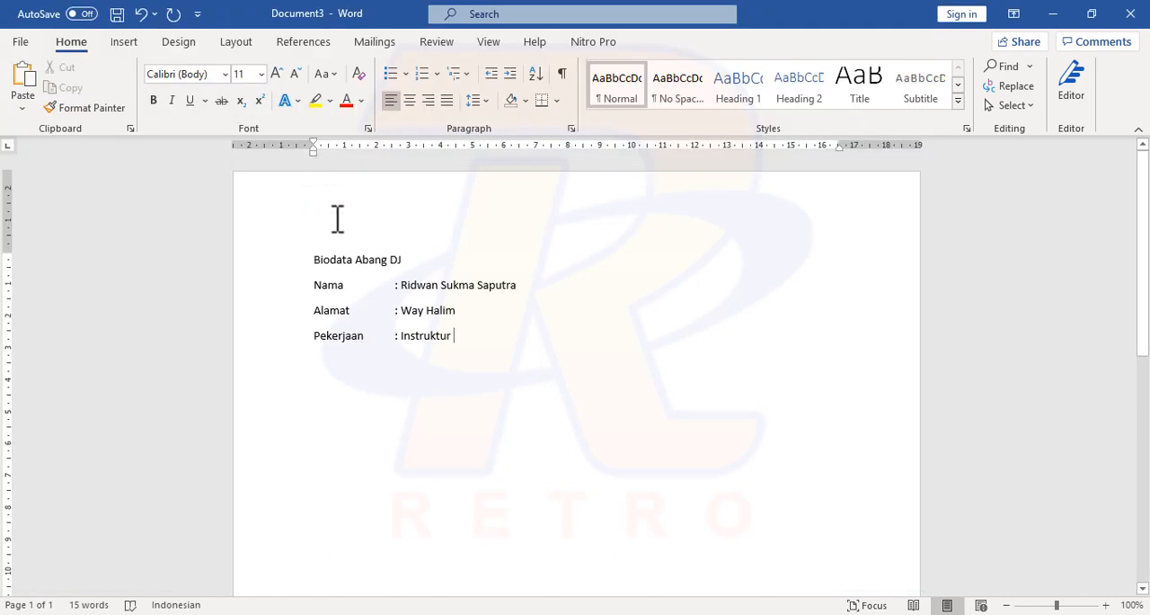
# Step: Start a new paragraph below the Pekerjaan line and open the Online Pictures search for inserting an image there
pyautogui.press('Return')
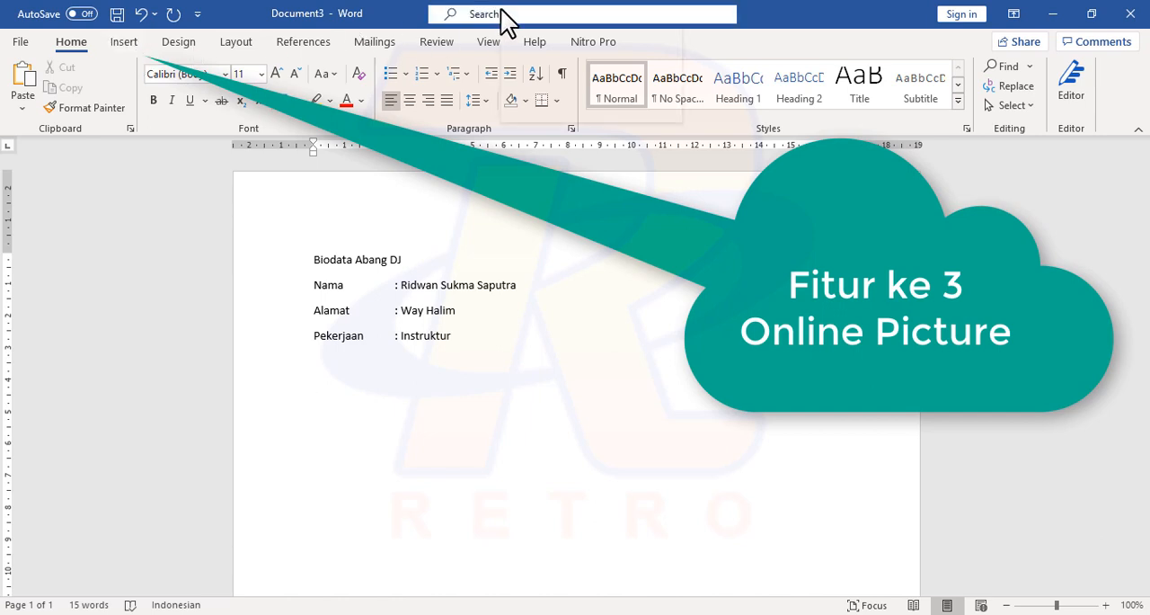
pyautogui.click(126, 45)
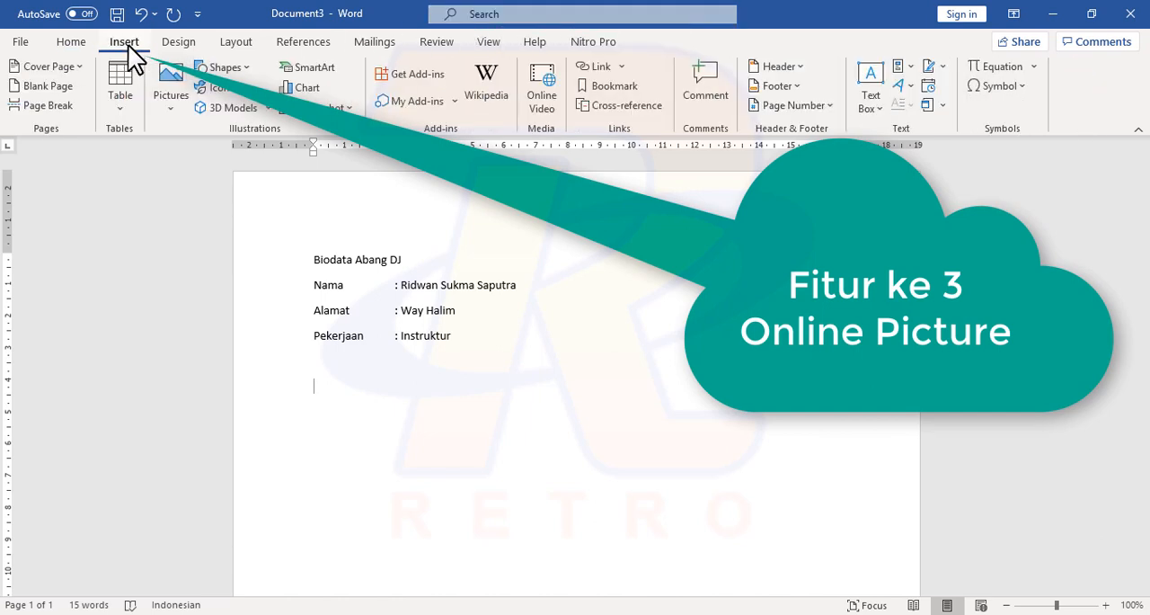
pyautogui.click(170, 97)
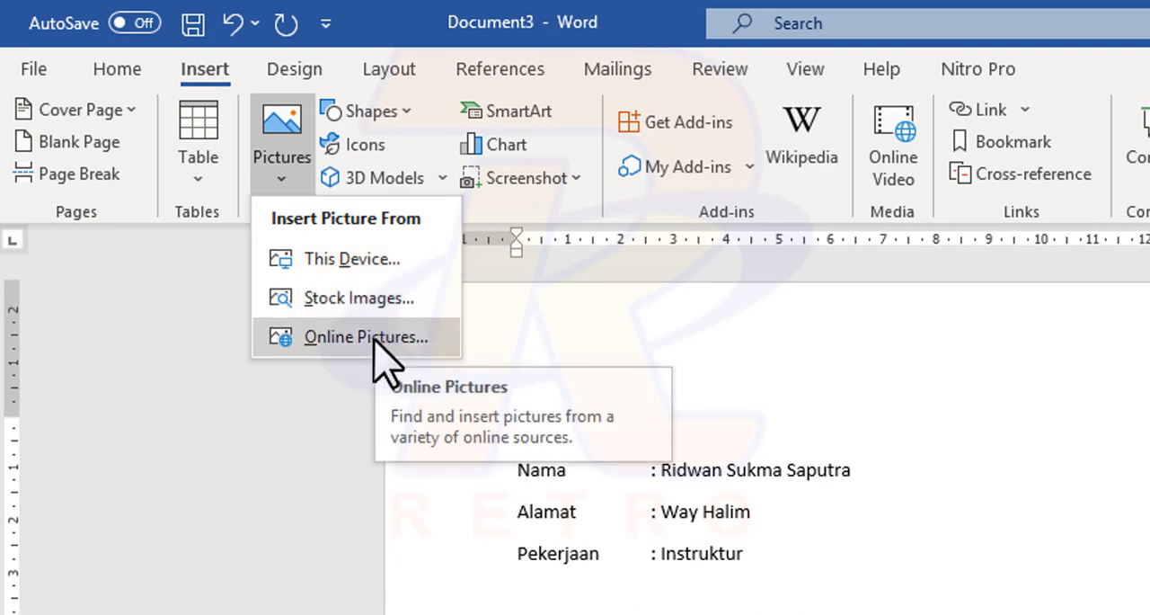
pyautogui.click(376, 340)
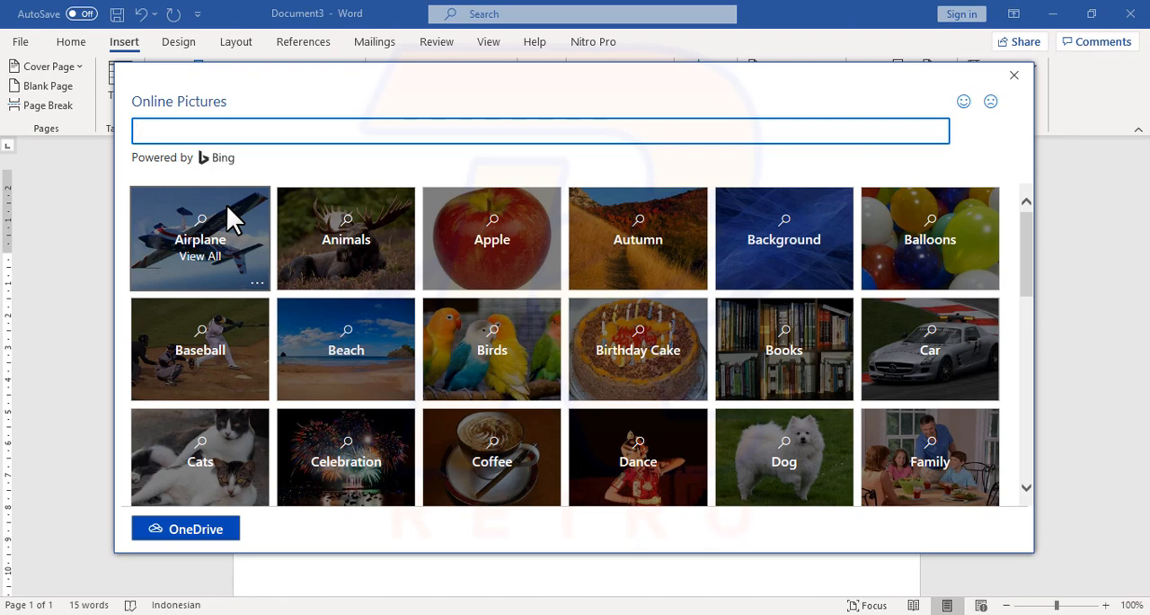
# Step: Browse the online picture categories and search for "bebek", looking through the images found
pyautogui.scroll(-3, 252, 227)
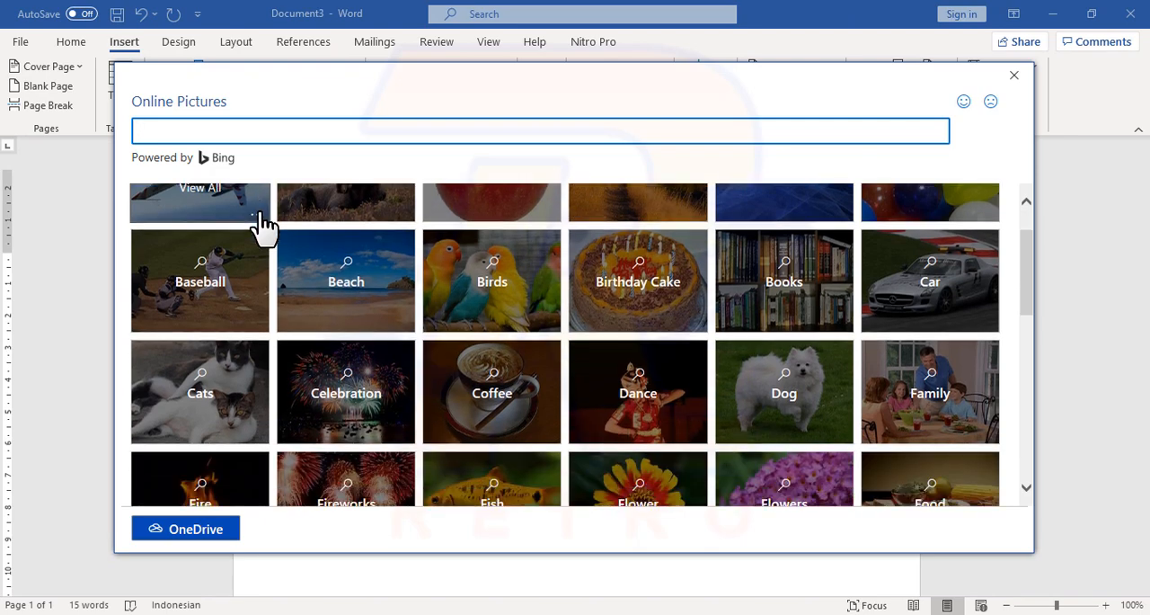
pyautogui.scroll(-5, 264, 215)
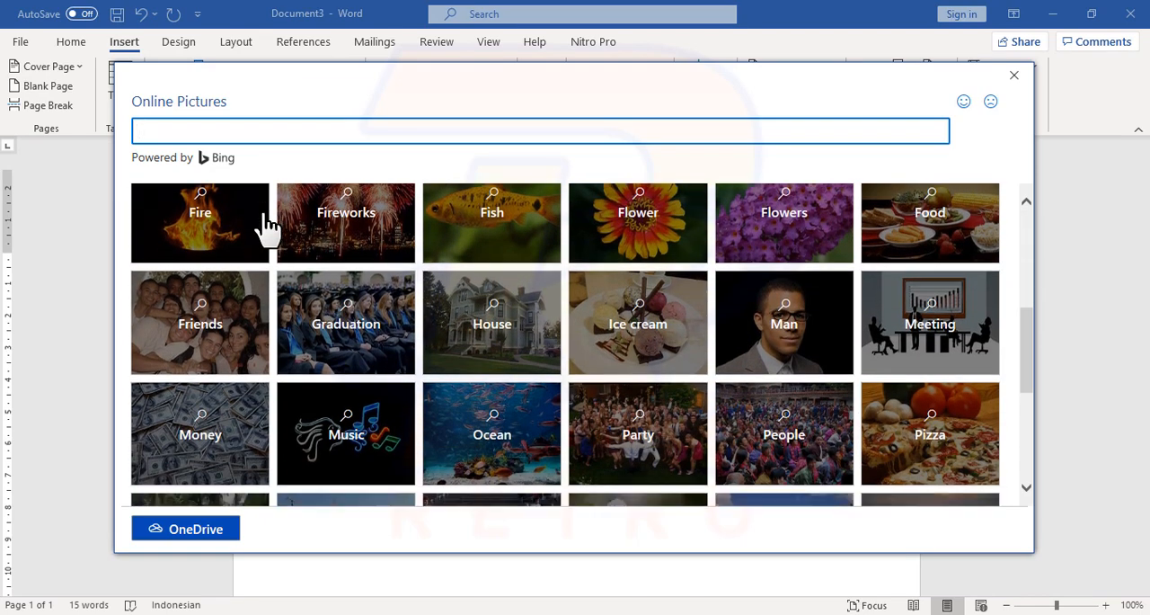
pyautogui.scroll(-2, 264, 226)
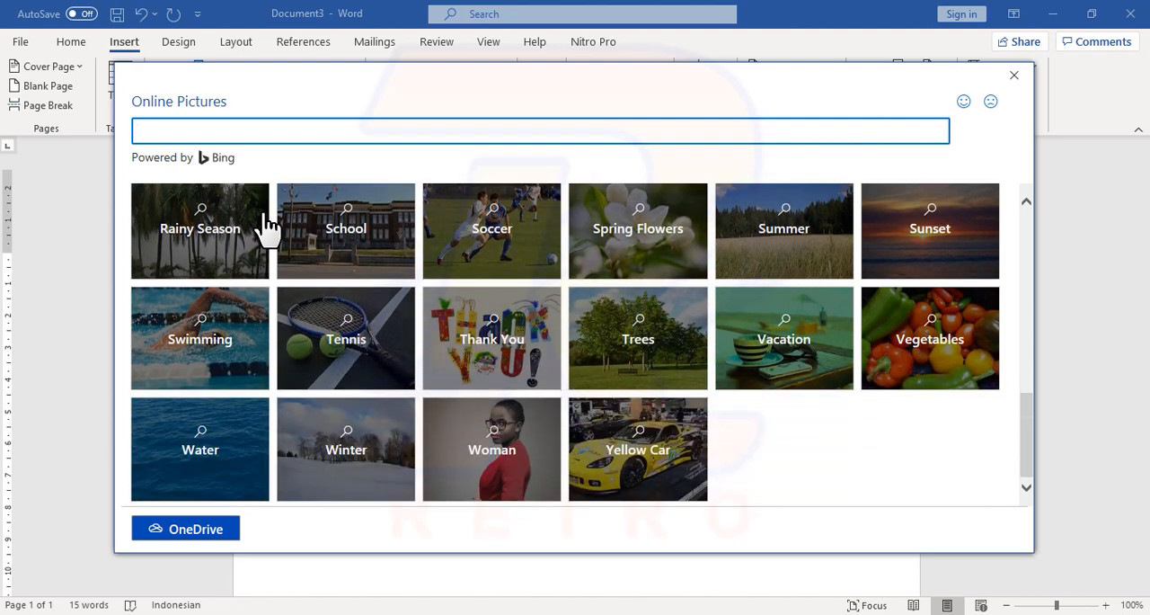
pyautogui.scroll(3, 264, 224)
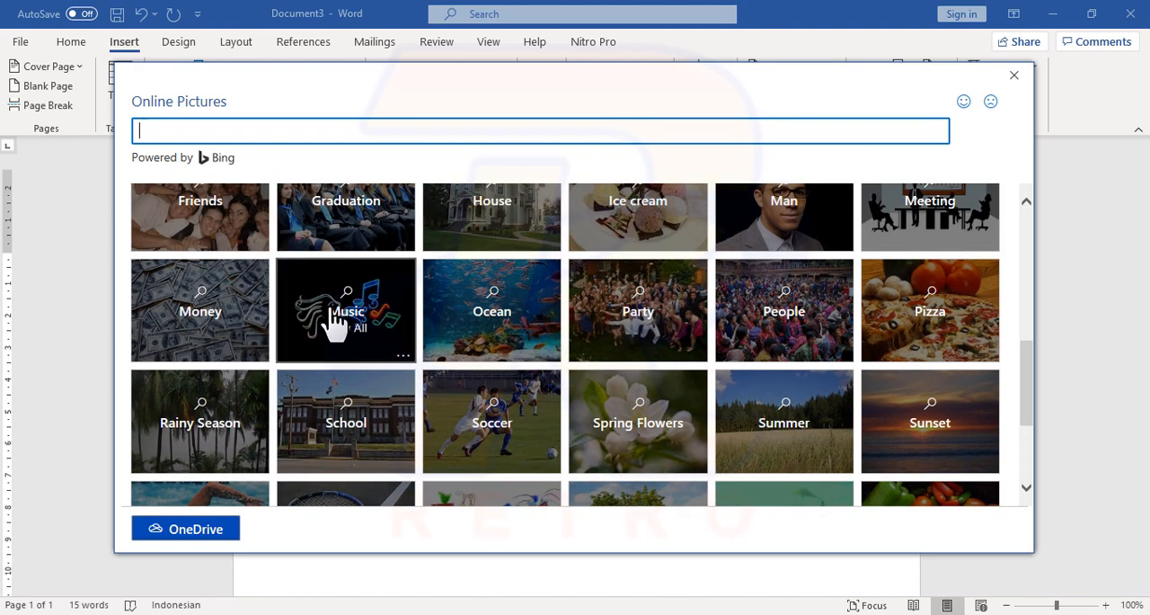
pyautogui.scroll(3, 511, 334)
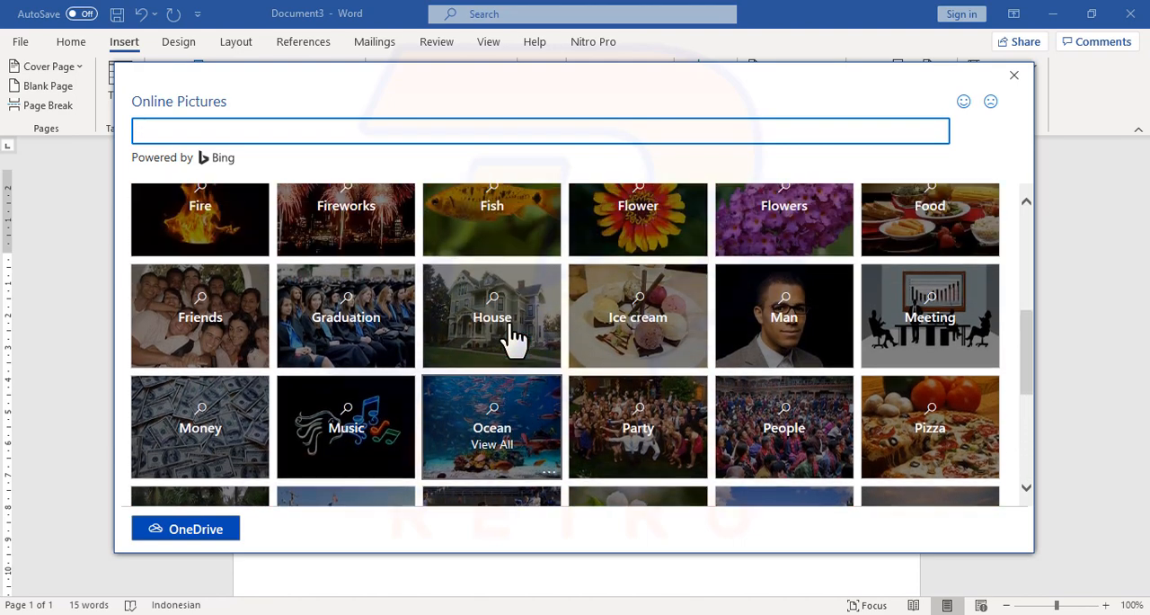
pyautogui.scroll(5, 512, 333)
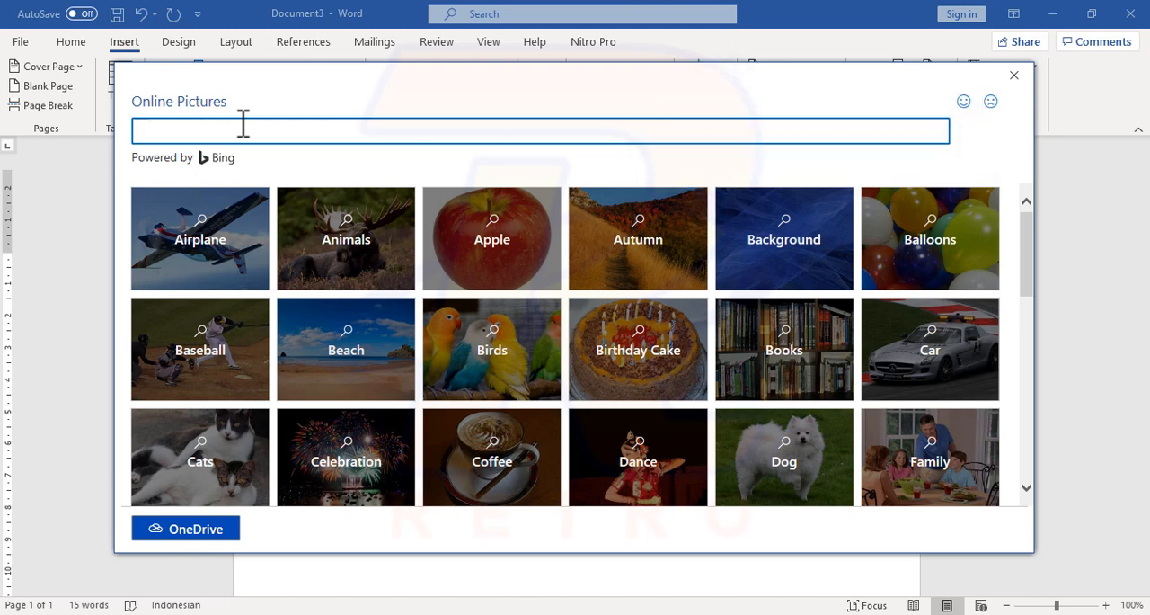
pyautogui.write('bebek')
pyautogui.press('Return')
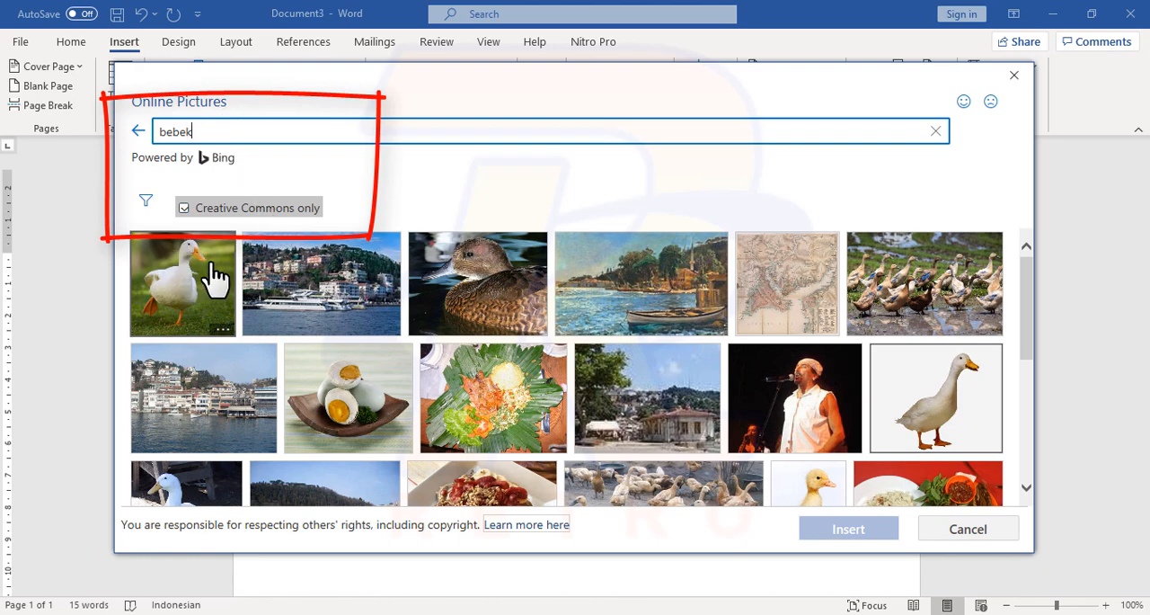
pyautogui.scroll(-2, 600, 366)
pyautogui.scroll(-3, 599, 367)
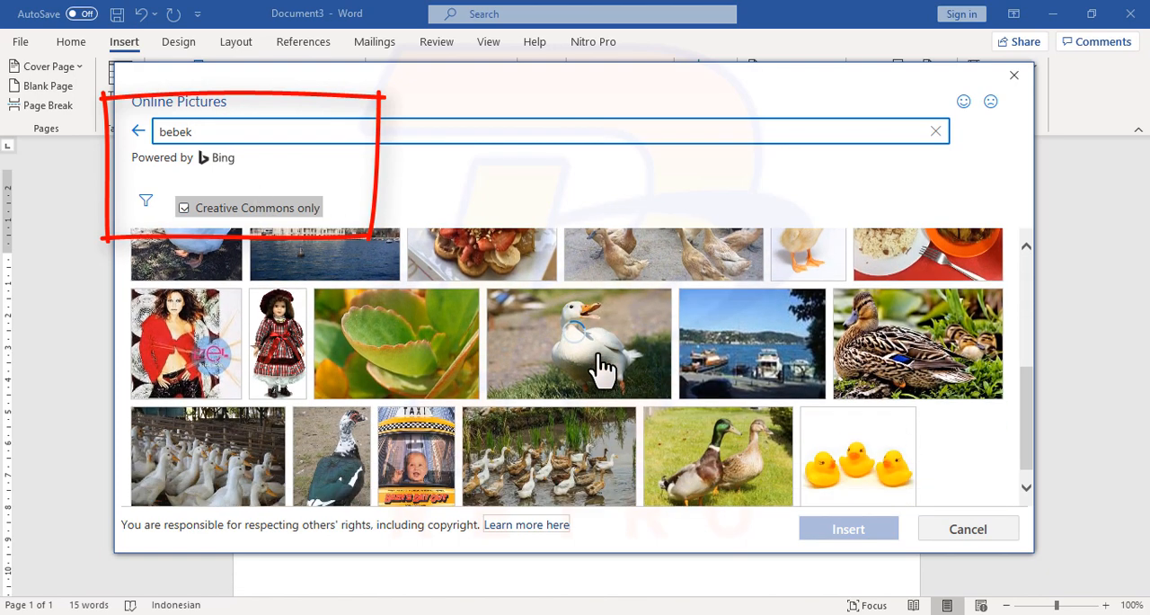
pyautogui.scroll(3, 600, 366)
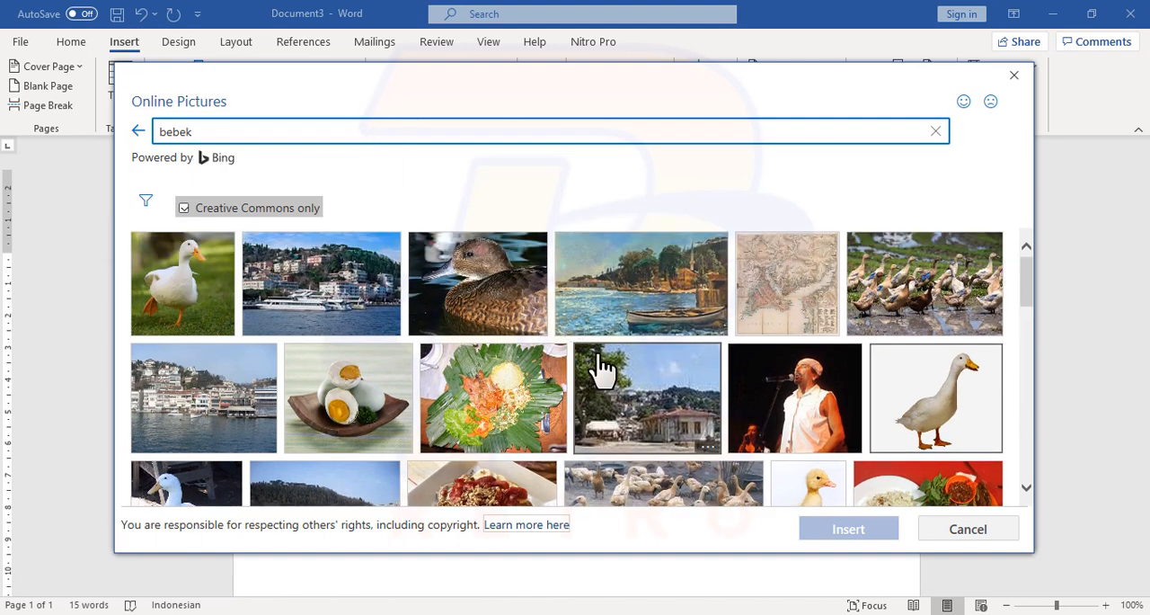
# Step: Compare the results with and without Creative Commons only, and insert the first white duck picture from the restricted results below the biodata
pyautogui.click(187, 214)
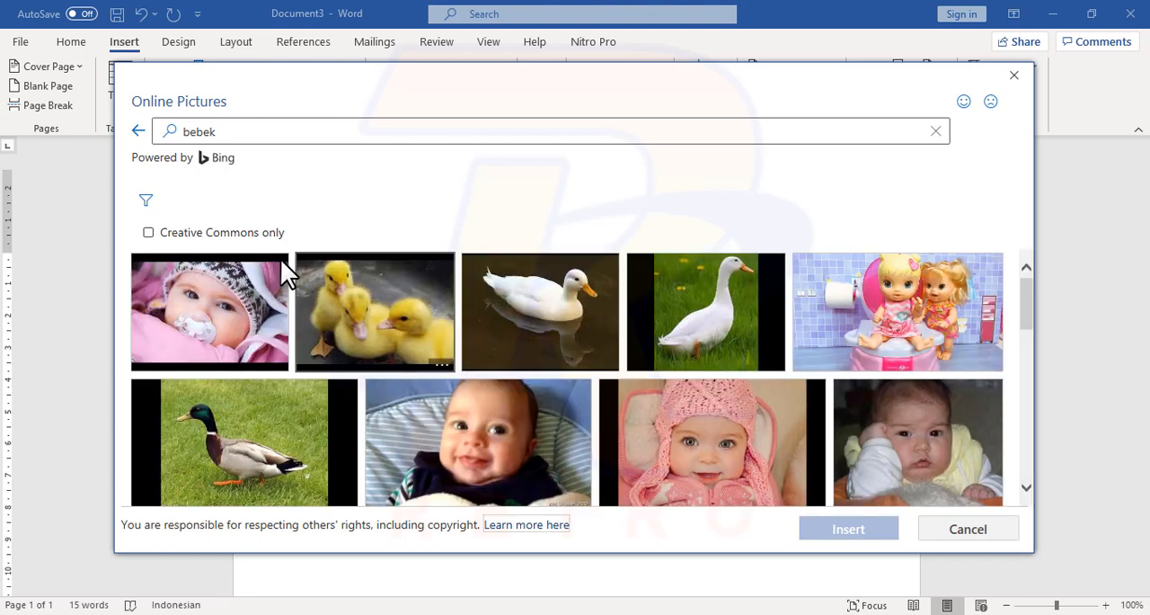
pyautogui.click(148, 233)
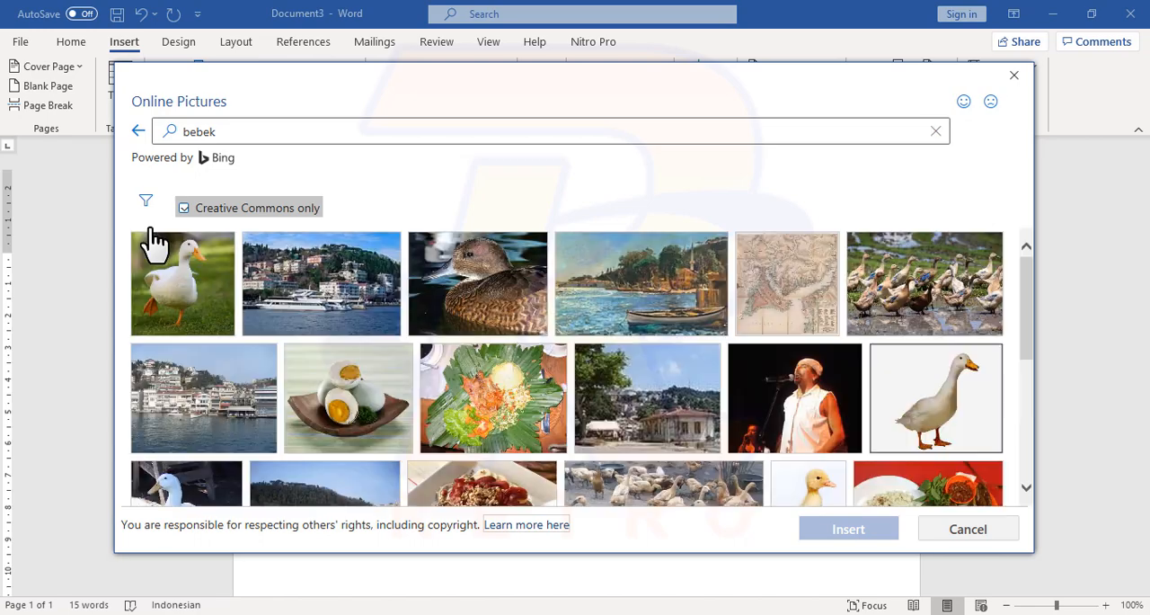
pyautogui.click(187, 286)
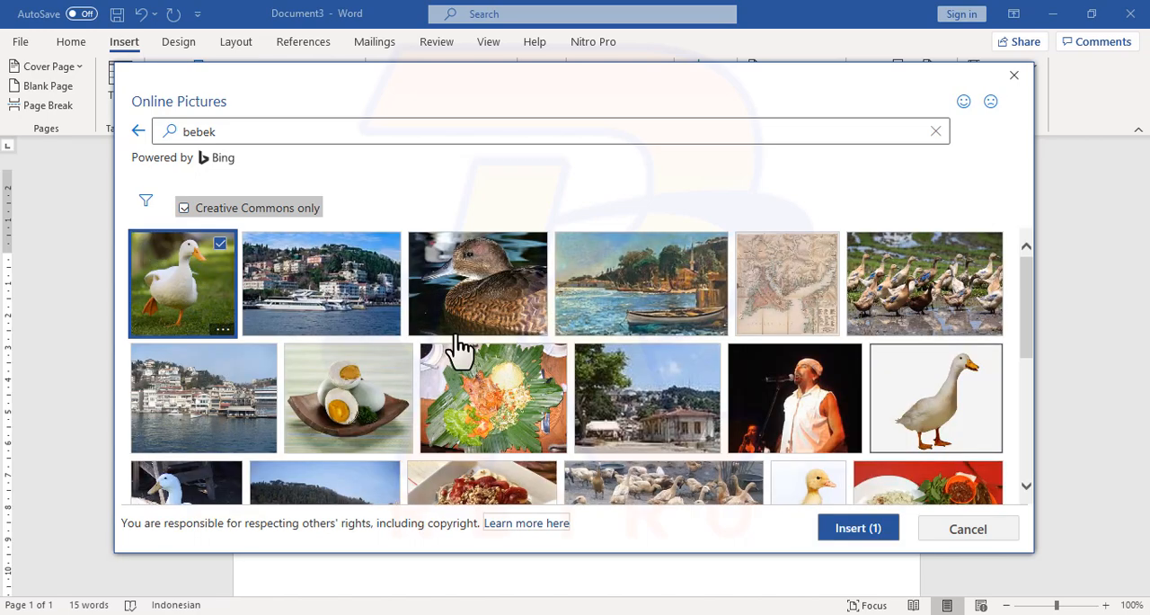
pyautogui.click(858, 528)
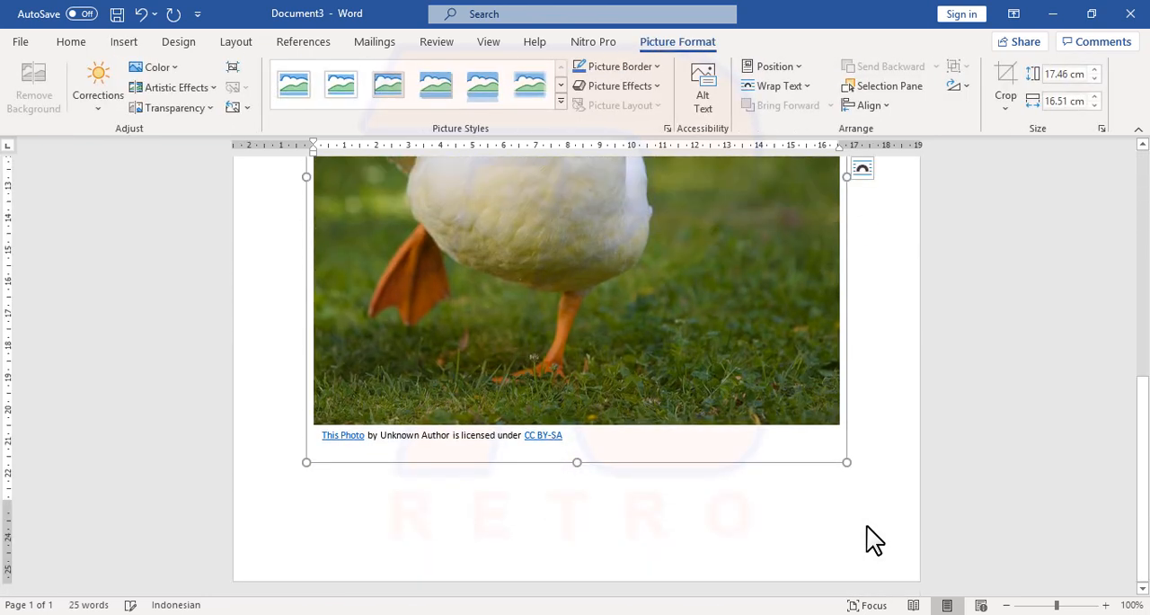
pyautogui.scroll(5, 870, 527)
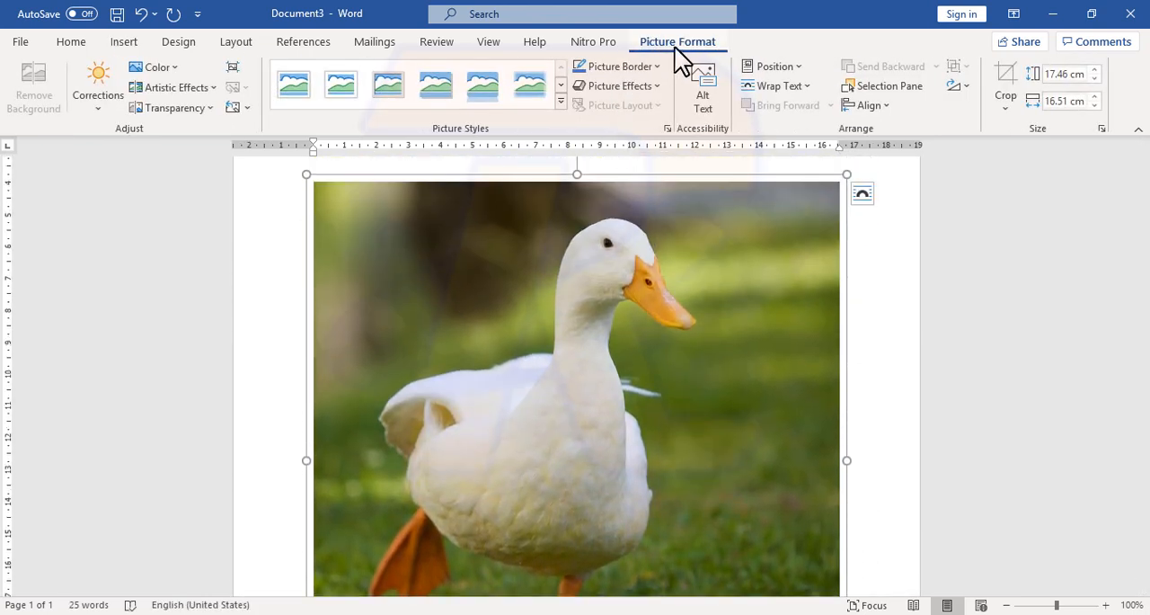
pyautogui.scroll(-3, 386, 548)
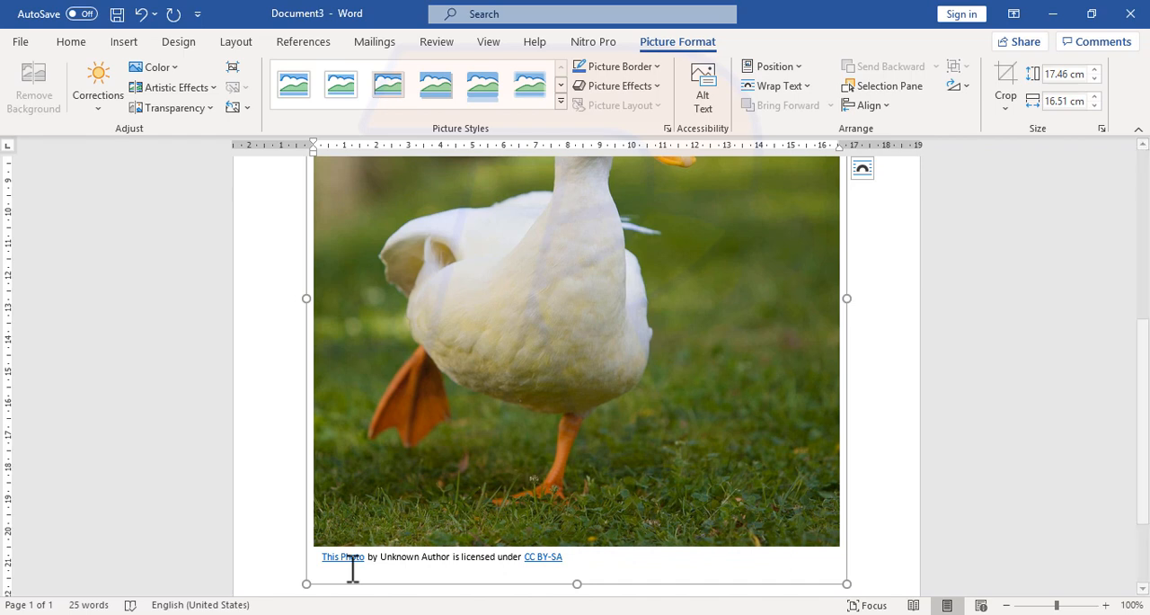
pyautogui.scroll(5, 352, 568)
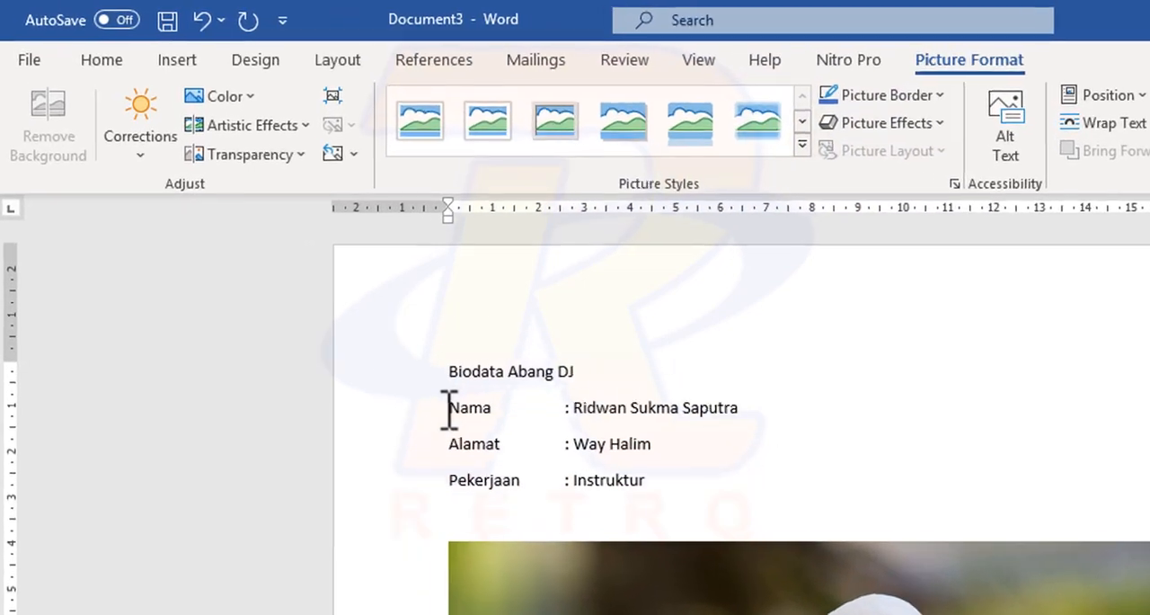
# Step: Browse the Cutout People and Icons collections and insert the solid ringing alarm clock icon at the start of the Nama line
pyautogui.click(312, 285)
pyautogui.click(186, 65)
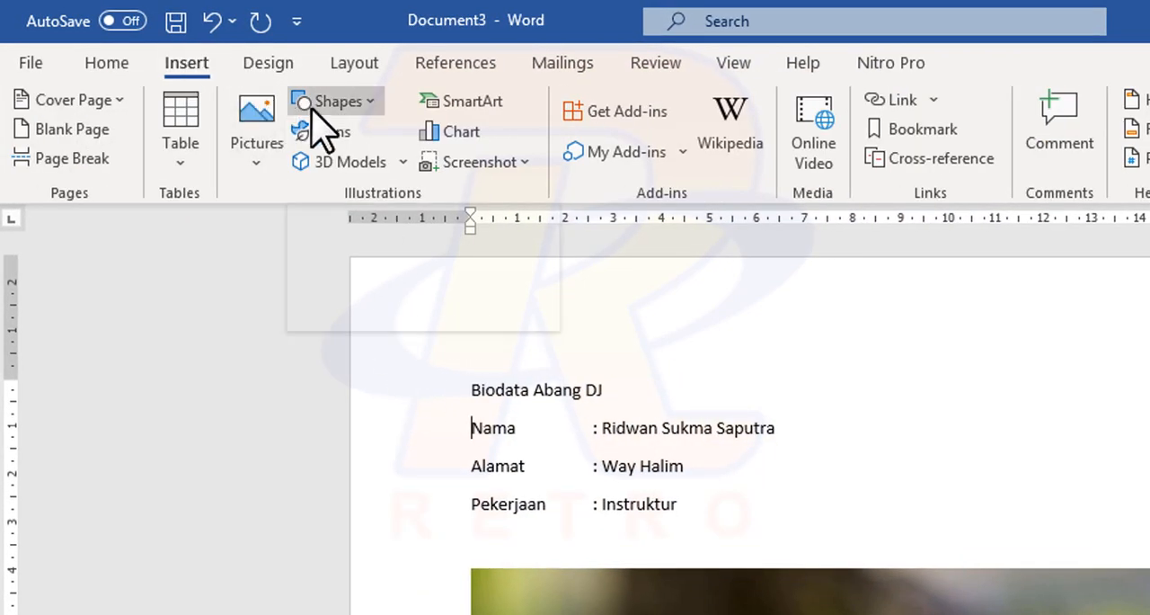
pyautogui.click(344, 135)
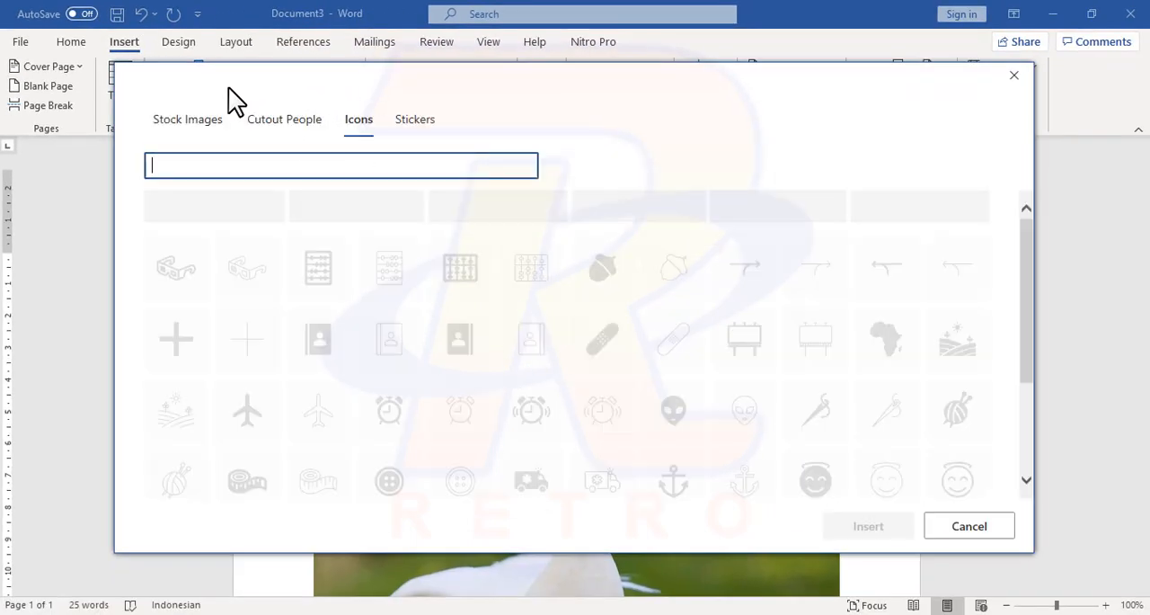
pyautogui.click(288, 122)
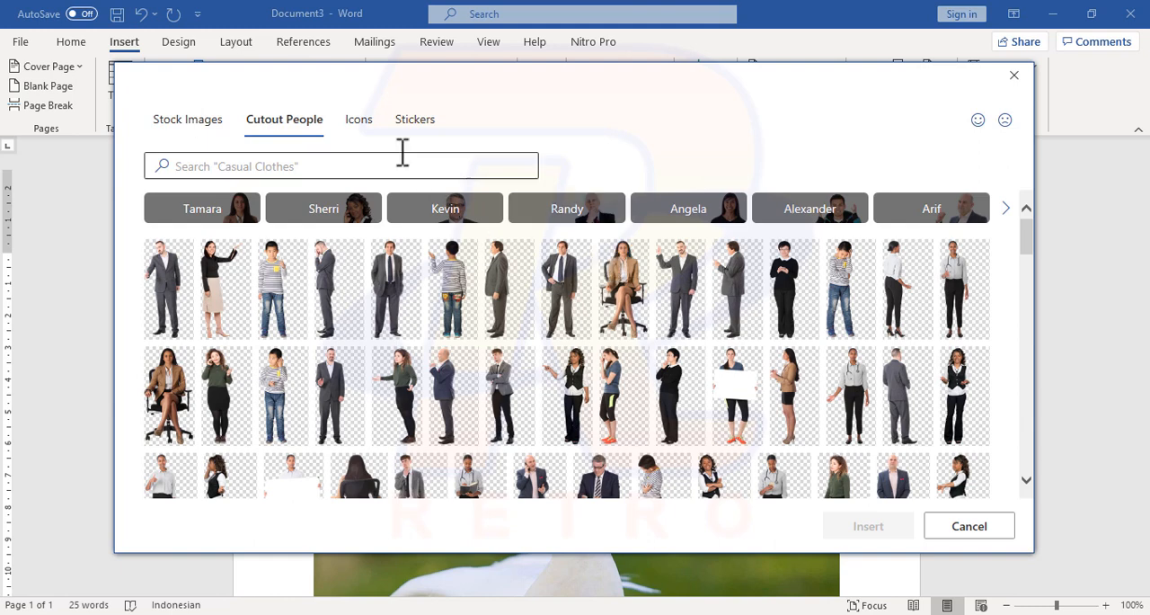
pyautogui.click(357, 120)
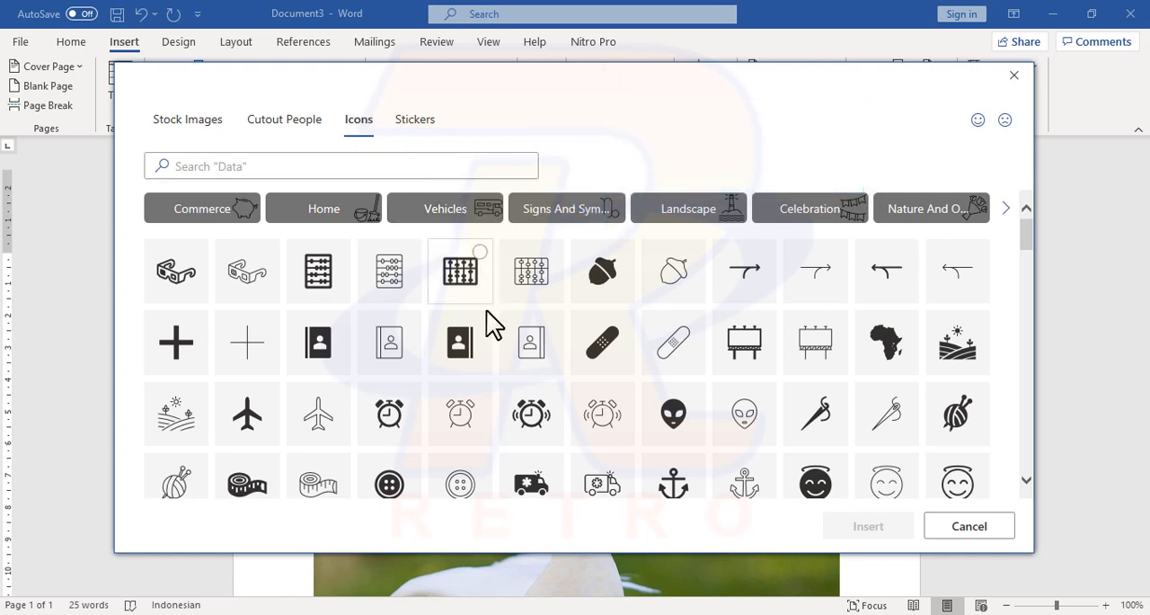
pyautogui.click(552, 395)
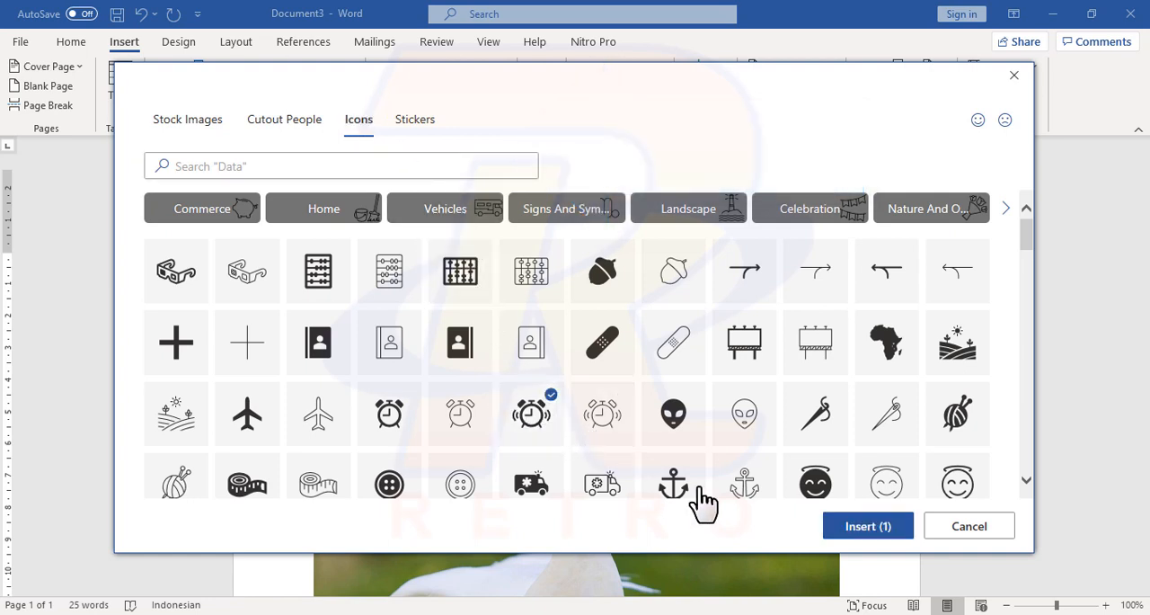
pyautogui.click(846, 530)
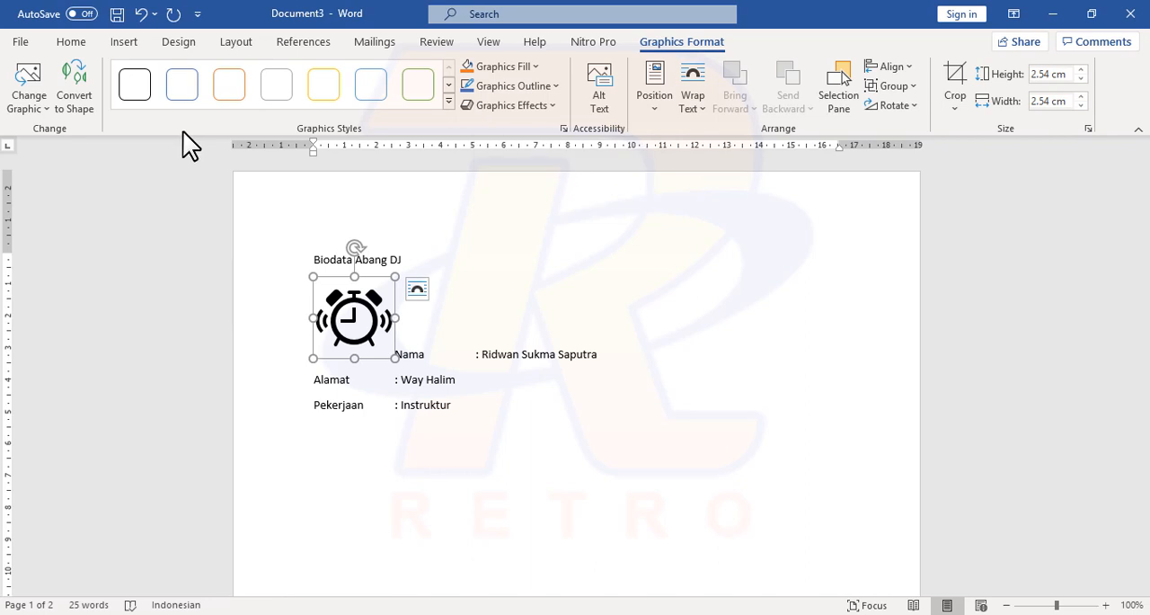
# Step: Shrink the alarm clock icon to about 1.14 × 1.14 cm and set its text wrapping to Tight
pyautogui.moveTo(393, 356); pyautogui.dragTo(351, 314)
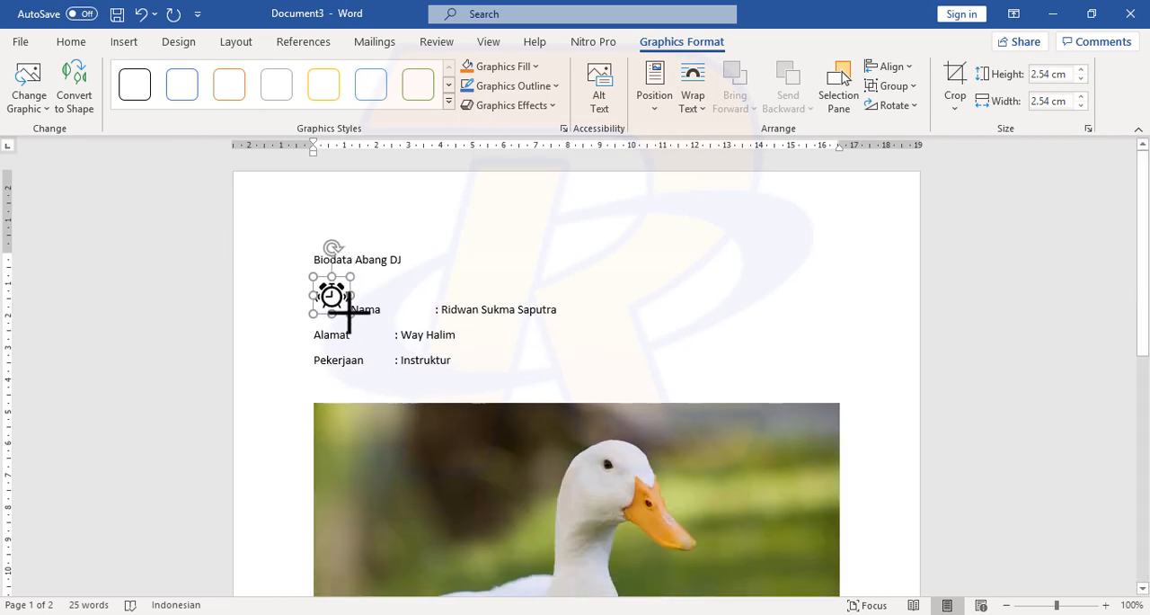
pyautogui.click(697, 99)
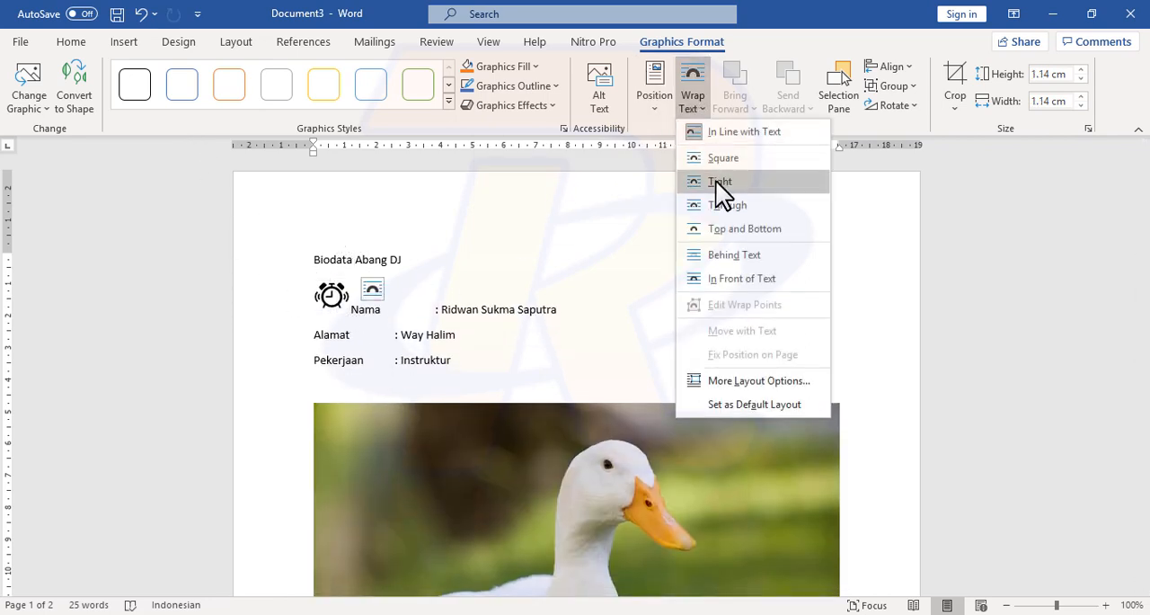
pyautogui.click(717, 183)
pyautogui.click(495, 333)
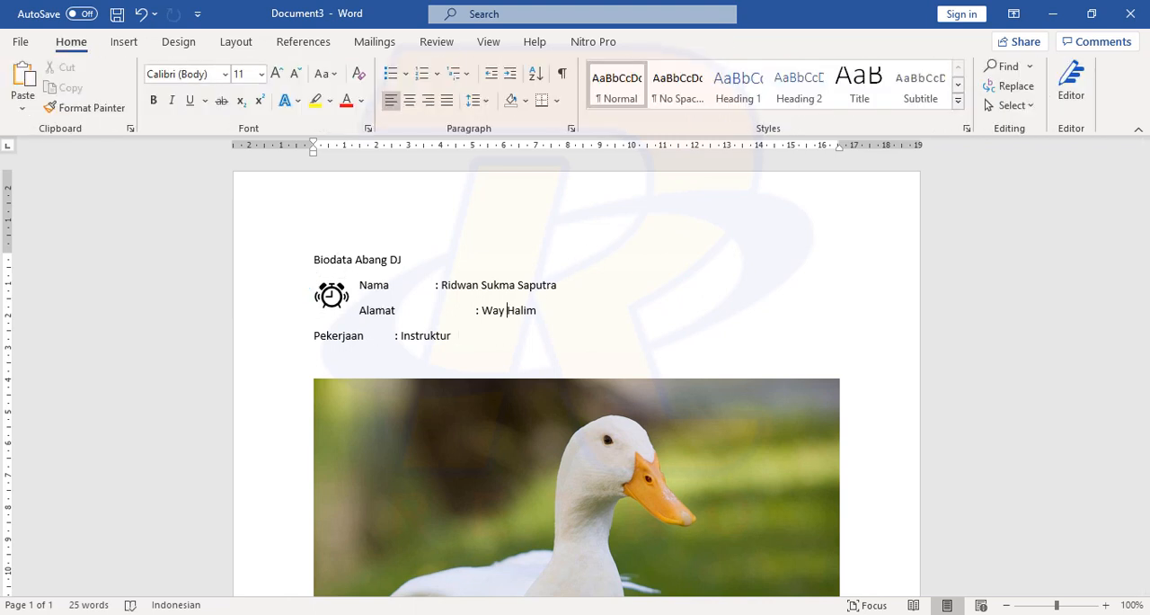
# Step: Switch to Notepad++, append "--" to the "Smart Lookup" item in the feature list, and return to the Word document
pyautogui.hotkey('alt', 'Tab')
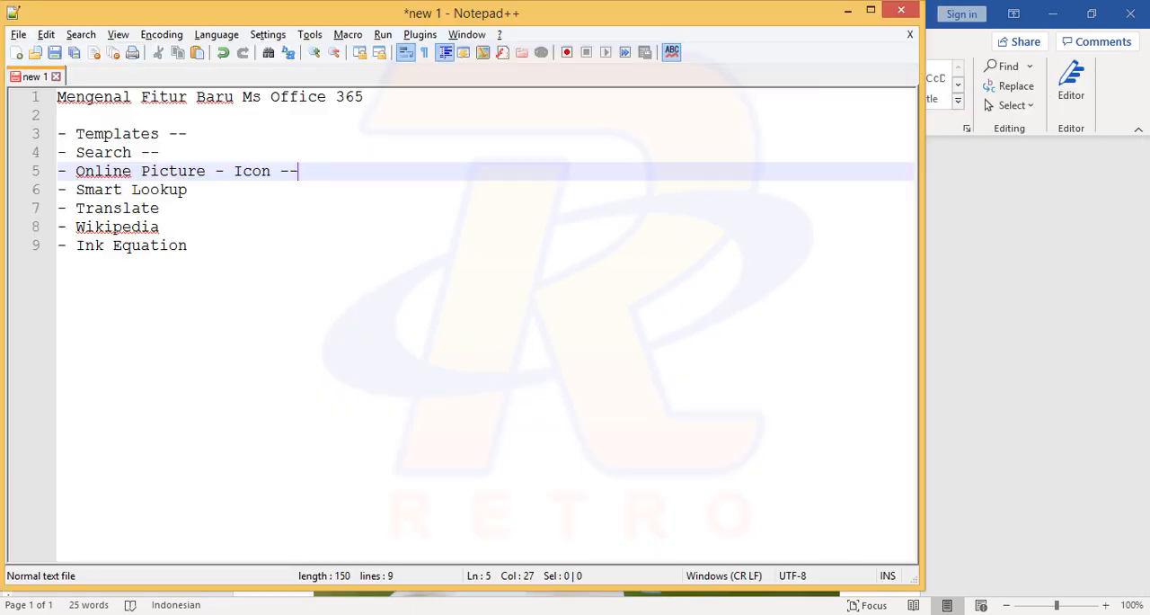
pyautogui.click(217, 189)
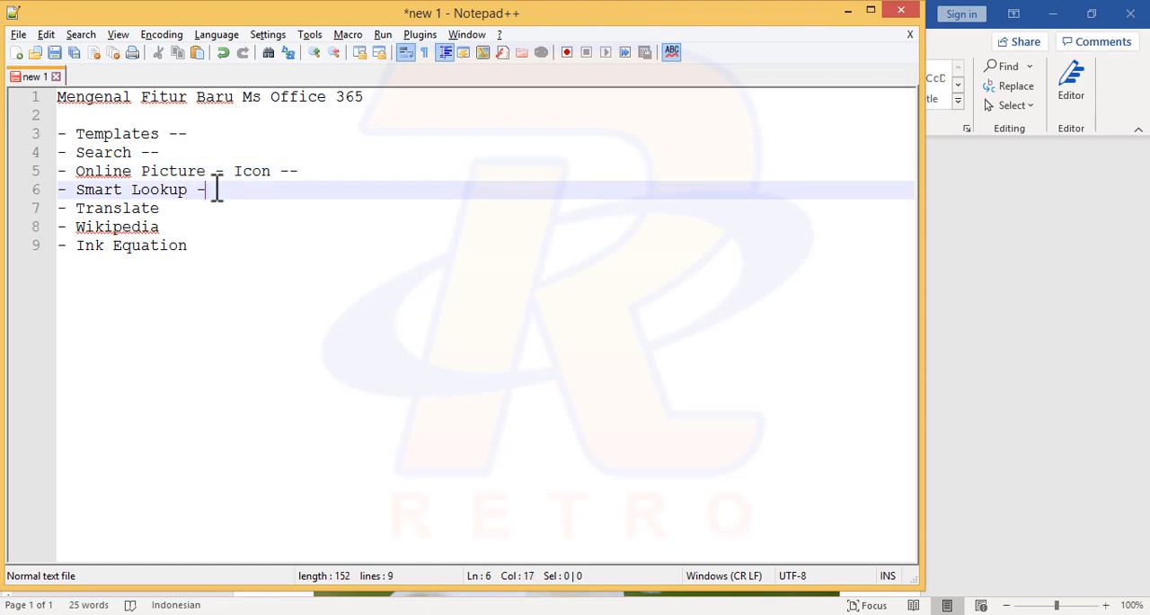
pyautogui.hotkey('alt', 'Tab')
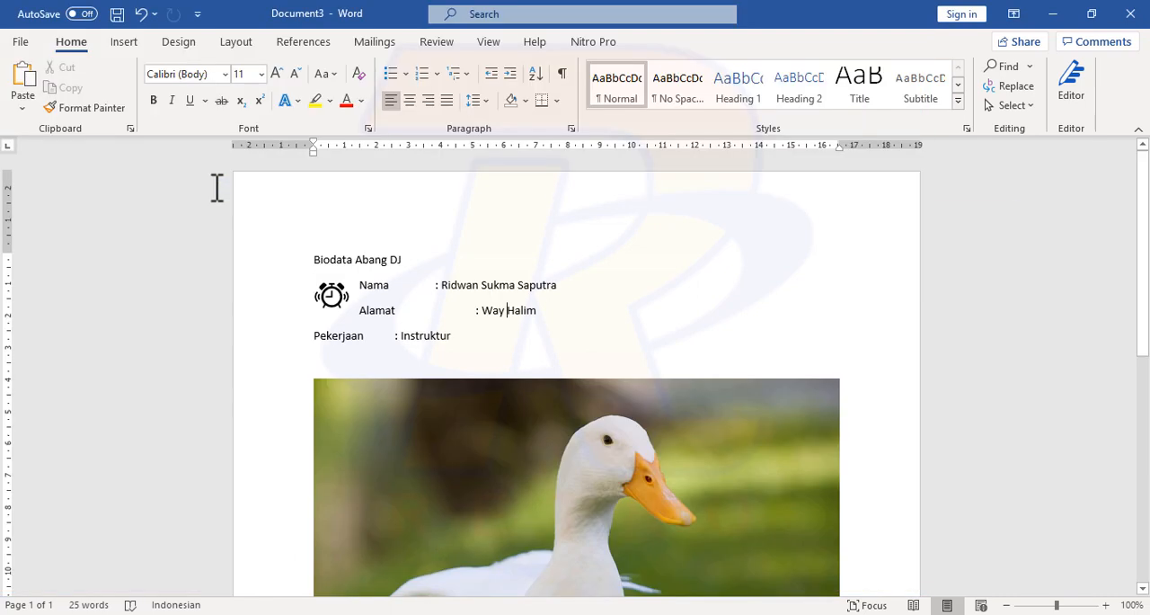
# Step: Remove the extra tab spacing in the Alamat line so its value aligns with the Nama value
pyautogui.click(507, 310)
pyautogui.scroll(-1, 506, 314)
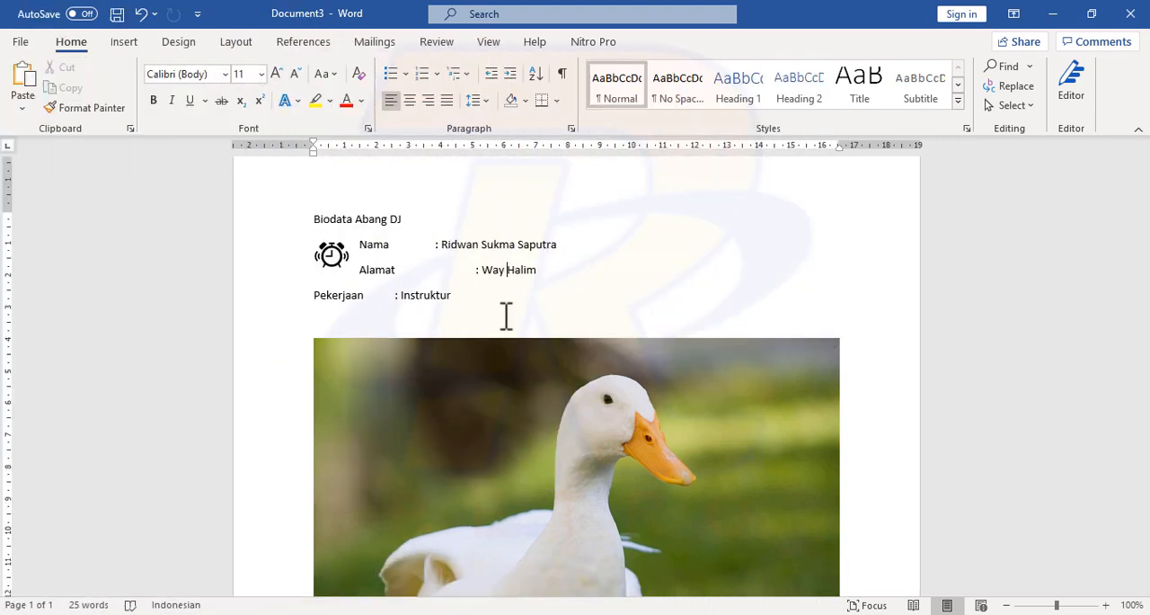
pyautogui.doubleClick(432, 295)
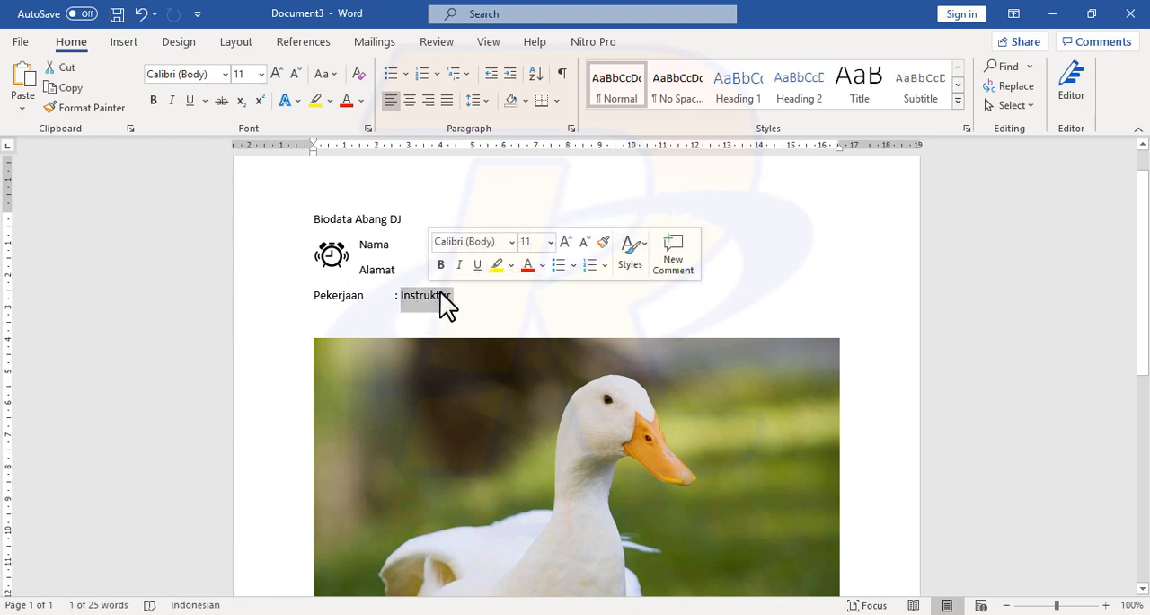
pyautogui.click(436, 304)
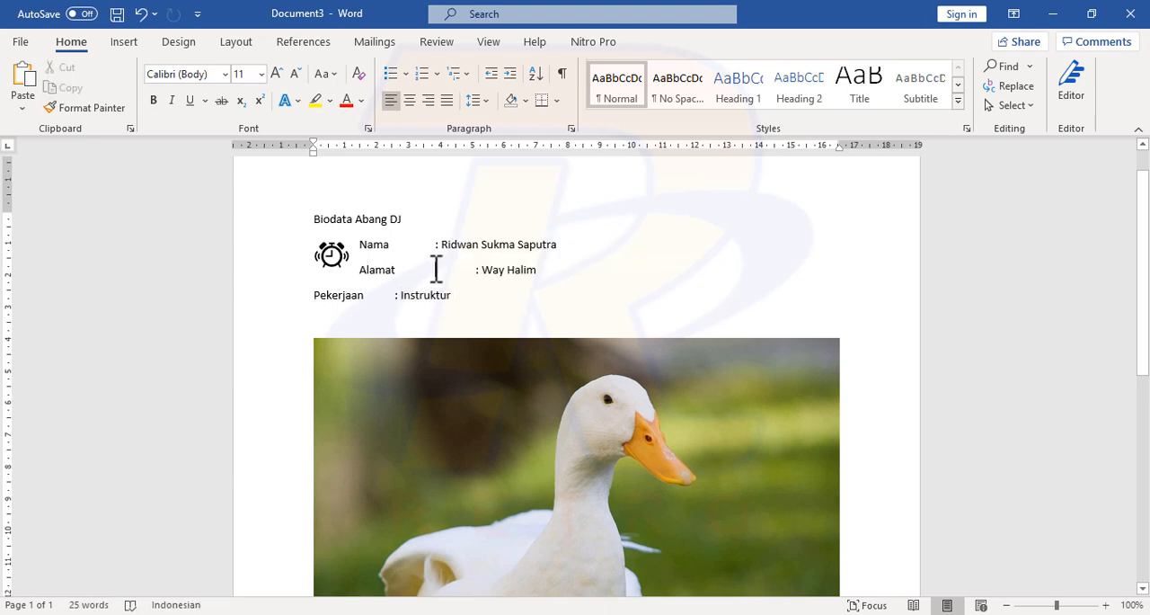
pyautogui.hotkey('ctrl', 'z')
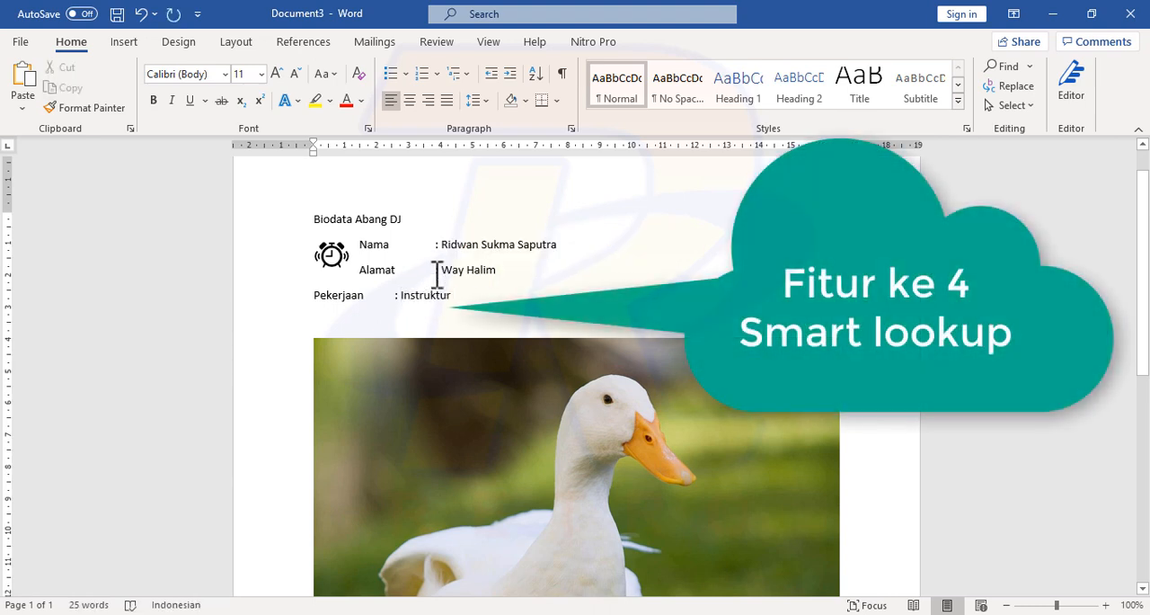
# Step: Run Smart Lookup on the word "Instruktur", view the KBBI dictionary result in the browser, and close the browser window
pyautogui.doubleClick(434, 297)
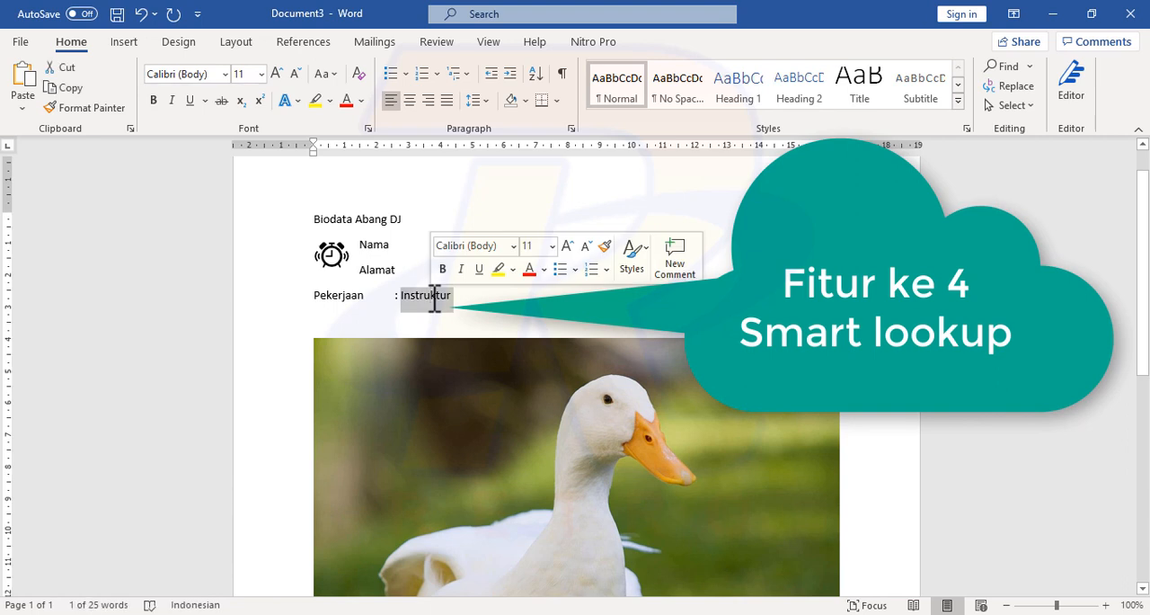
pyautogui.rightClick(432, 299)
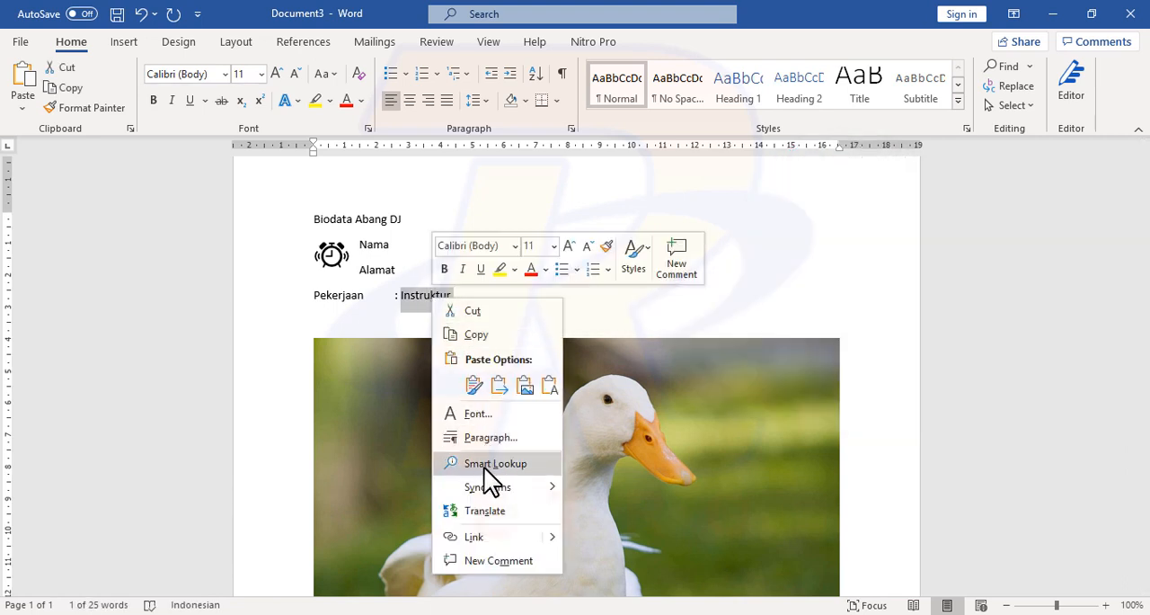
pyautogui.click(484, 465)
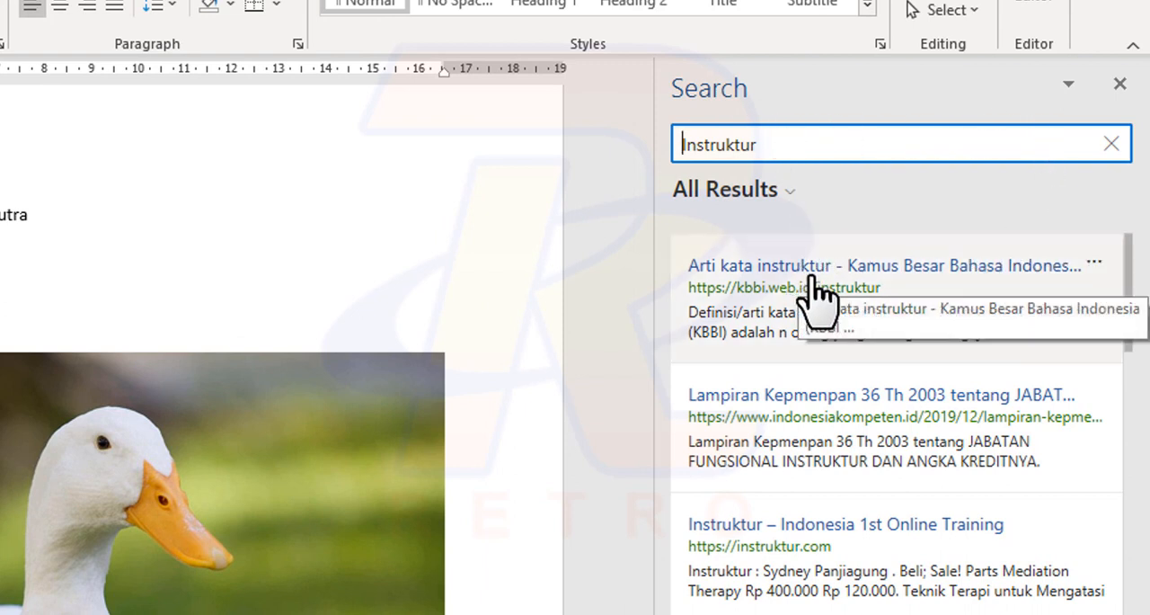
pyautogui.click(951, 274)
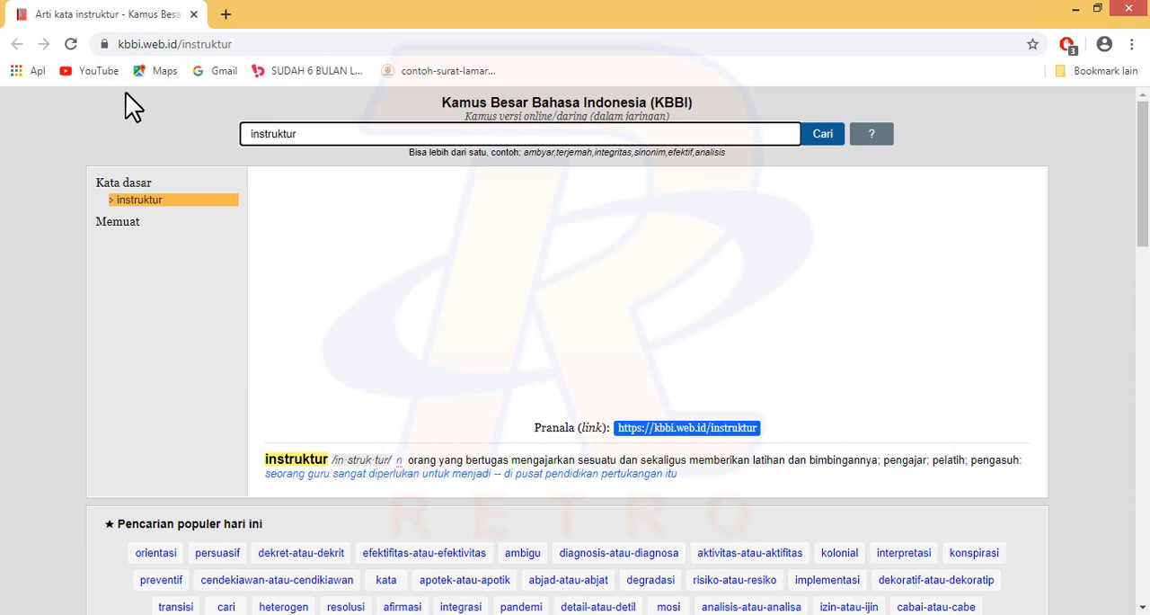
pyautogui.click(1129, 9)
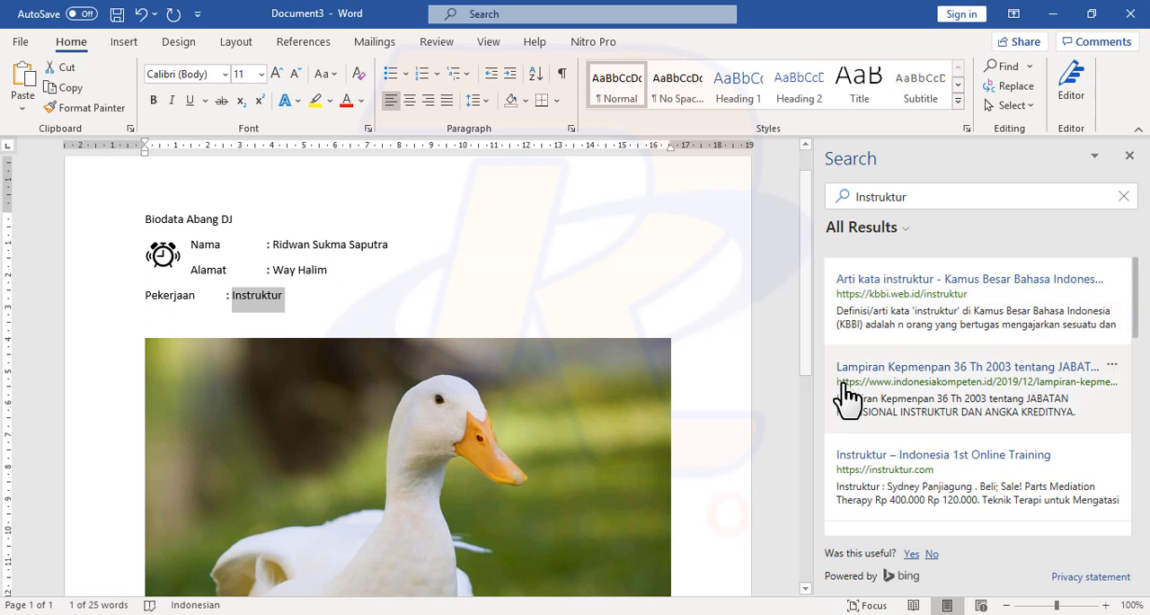
# Step: Switch to Notepad++ to check the feature list and return to the Word document
pyautogui.scroll(-3, 553, 523)
pyautogui.hotkey('alt', 'Tab')
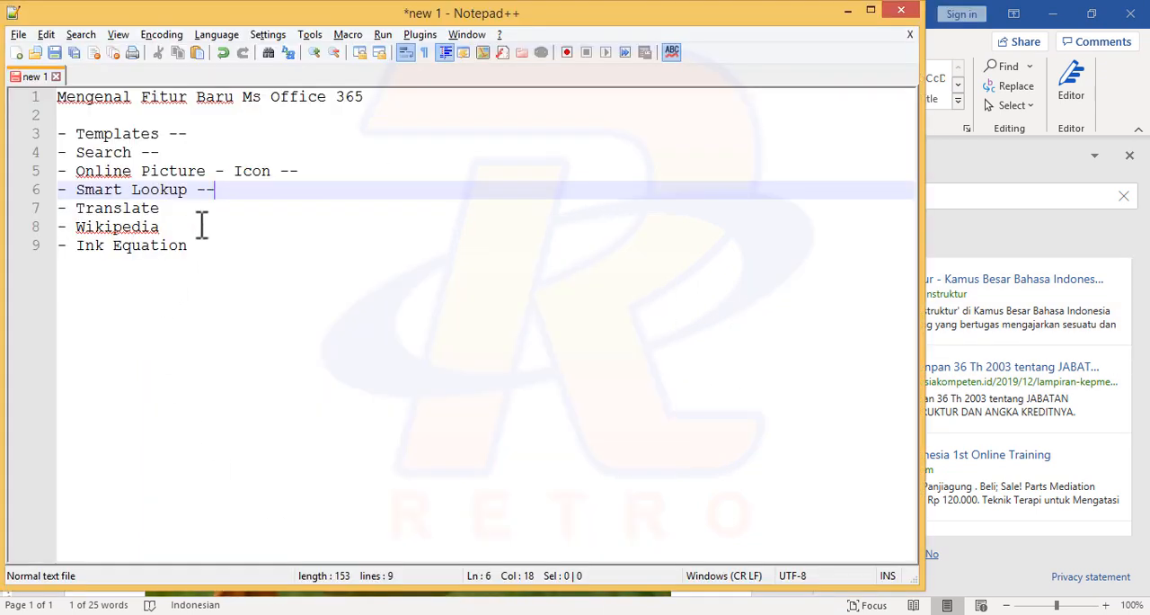
pyautogui.hotkey('alt', 'Tab')
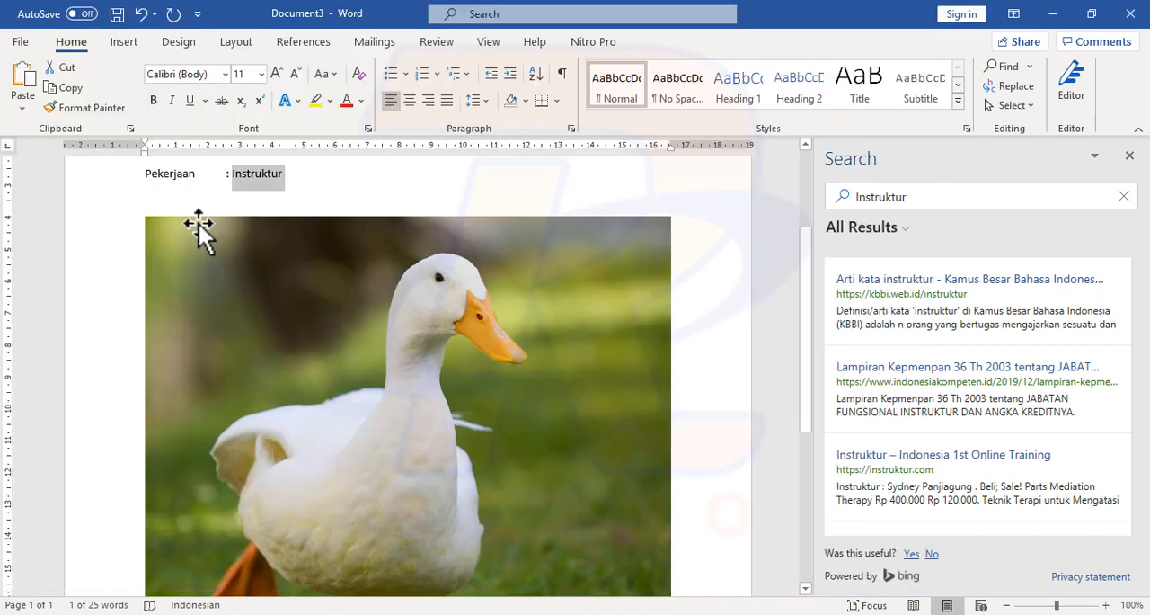
# Step: Look through the remaining Smart Lookup results for "Instruktur" and close the search results
pyautogui.scroll(1, 461, 261)
pyautogui.scroll(-1, 1027, 391)
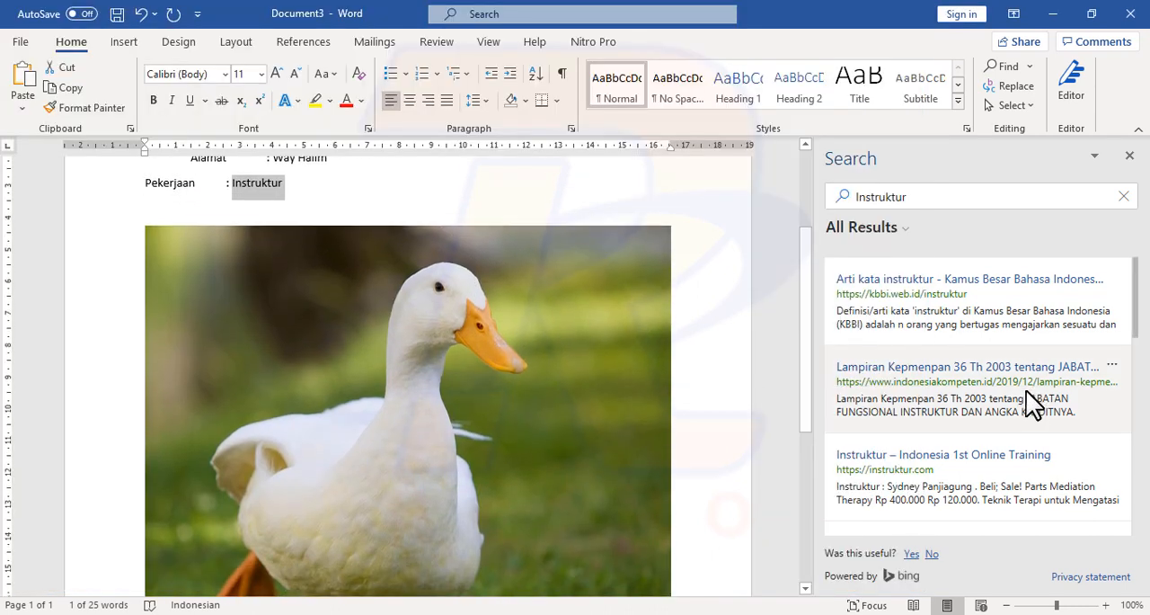
pyautogui.scroll(2, 1023, 390)
pyautogui.moveTo(1134, 315); pyautogui.dragTo(1112, 403)
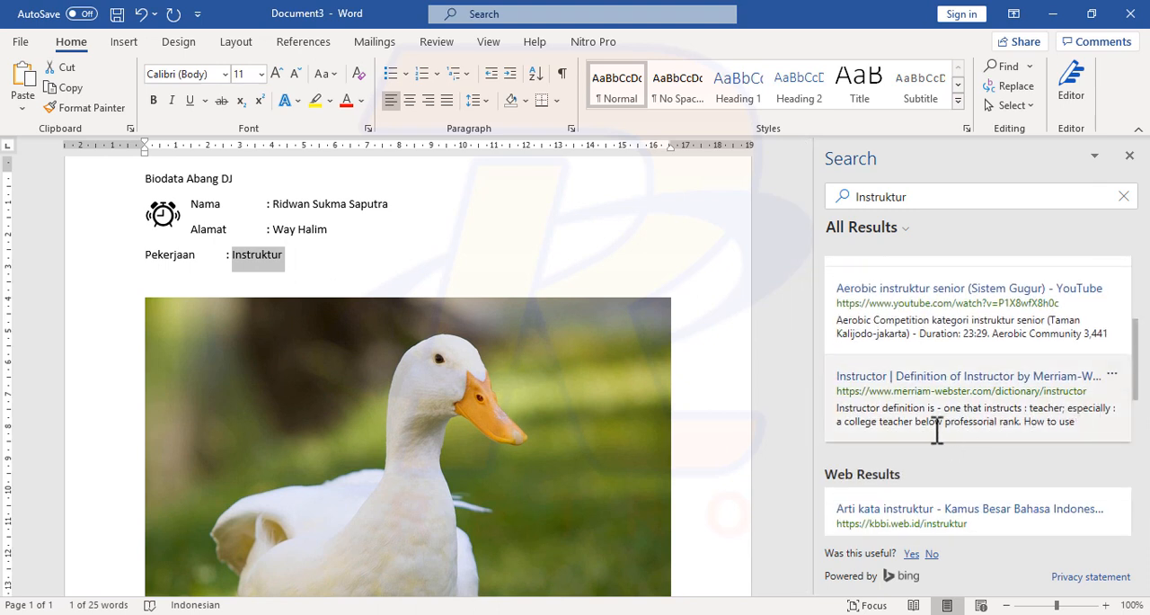
pyautogui.scroll(1, 961, 436)
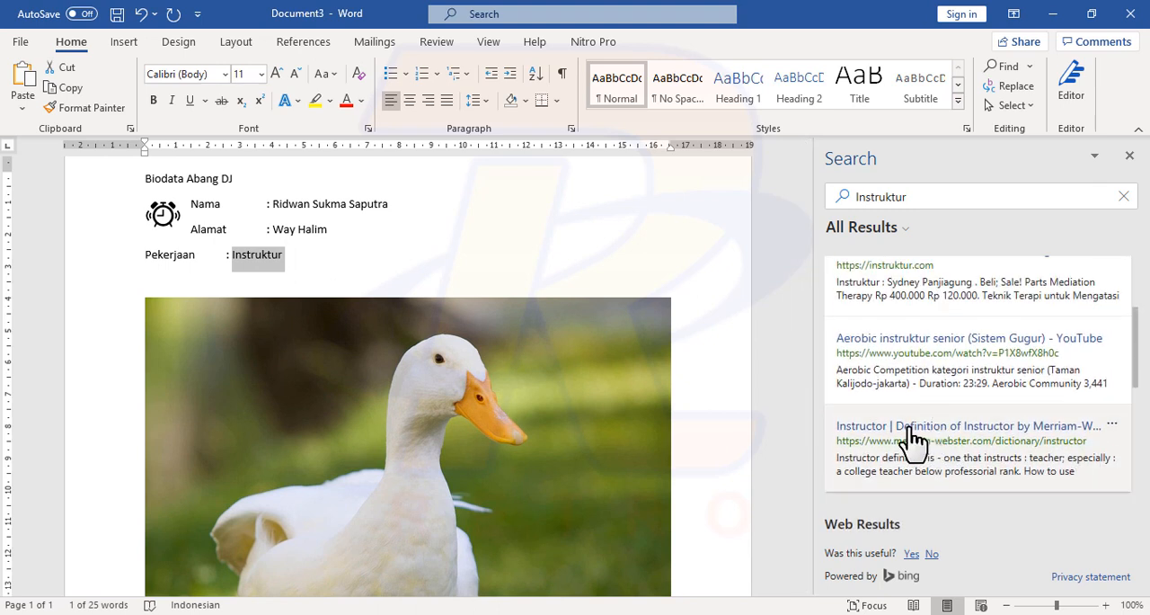
pyautogui.click(303, 260)
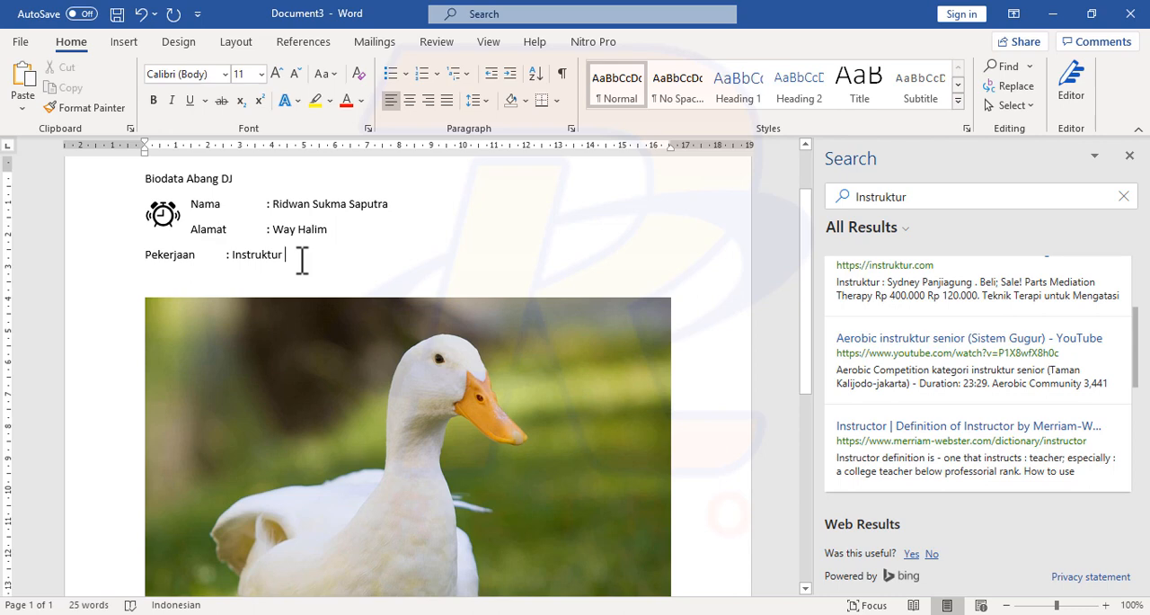
pyautogui.click(1130, 157)
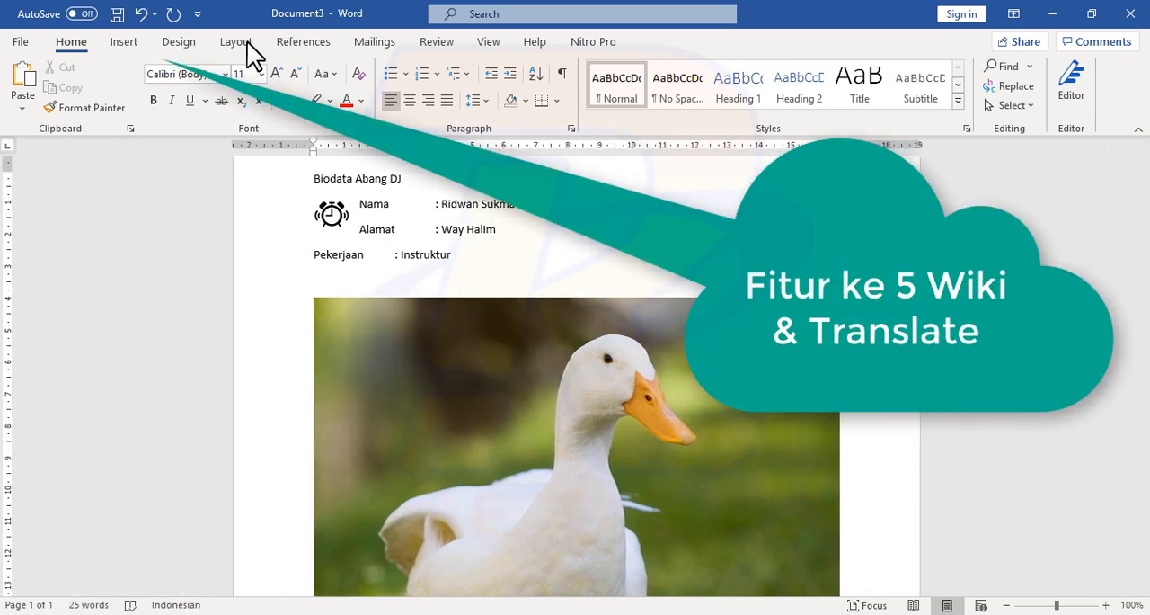
# Step: Look up the Pekerjaan value as "instructure" in the Wikipedia add-in and insert the article's introductory paragraph in its place
pyautogui.doubleClick(416, 258)
pyautogui.click(125, 42)
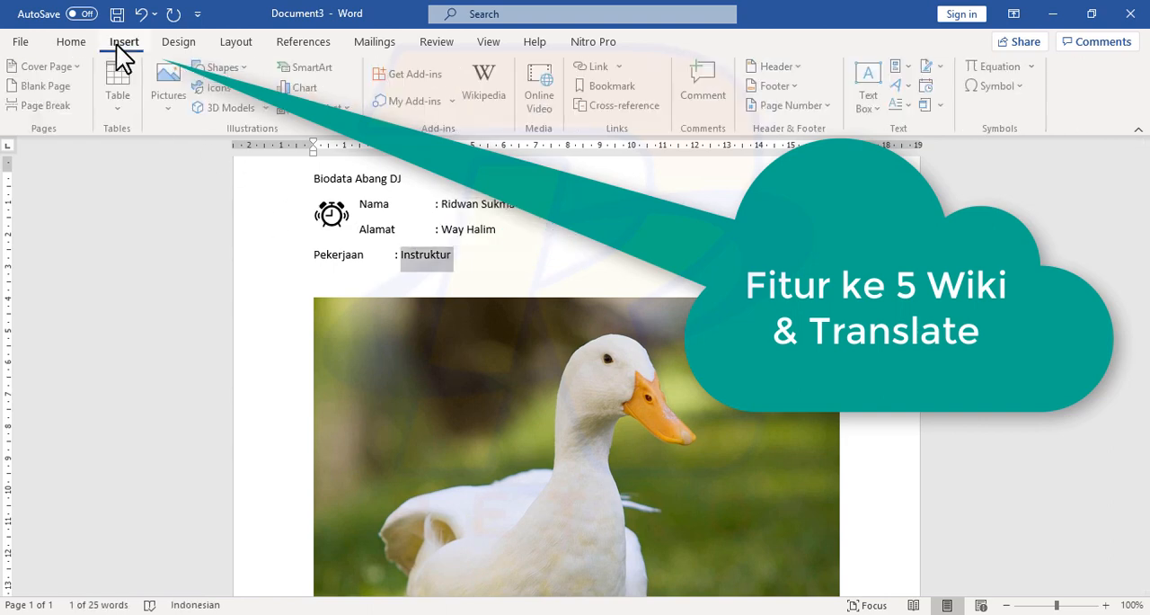
pyautogui.click(487, 82)
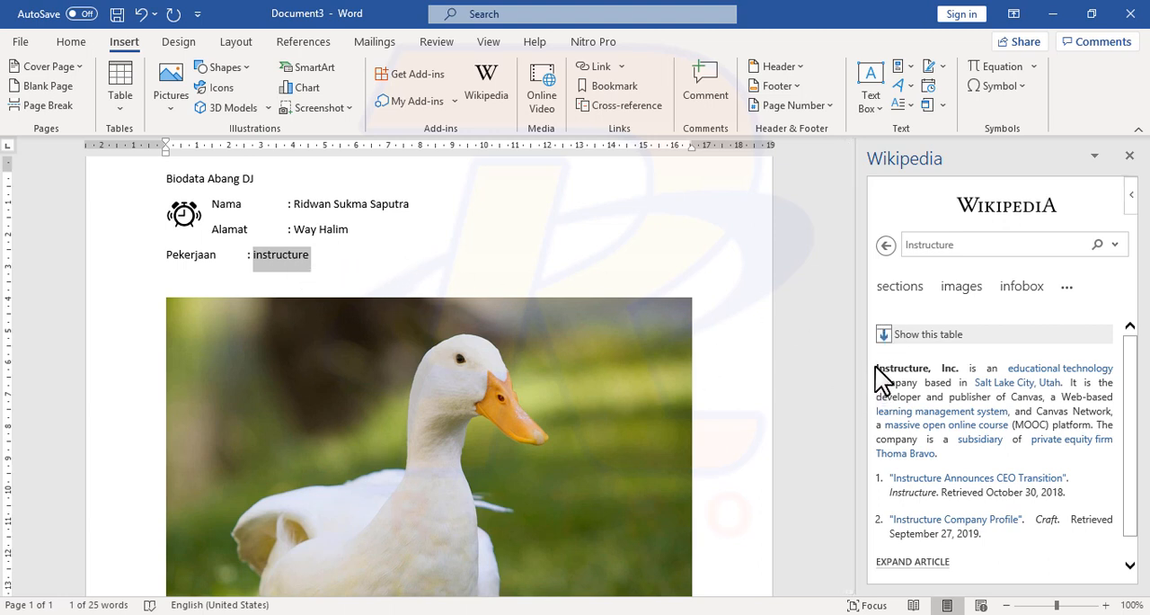
pyautogui.moveTo(877, 369); pyautogui.dragTo(955, 464)
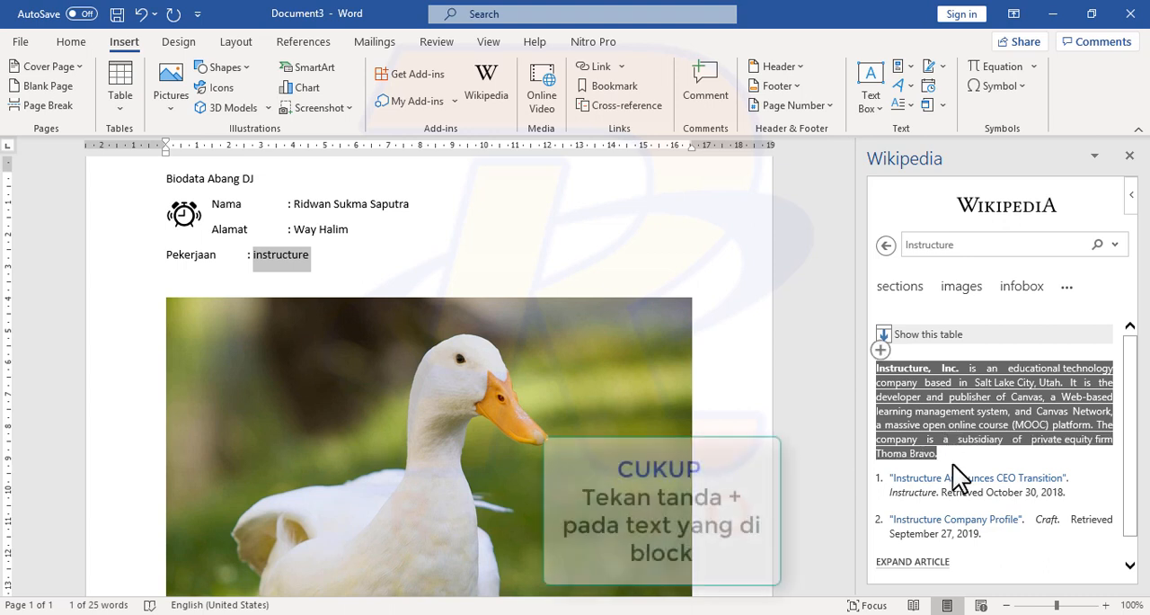
pyautogui.click(881, 350)
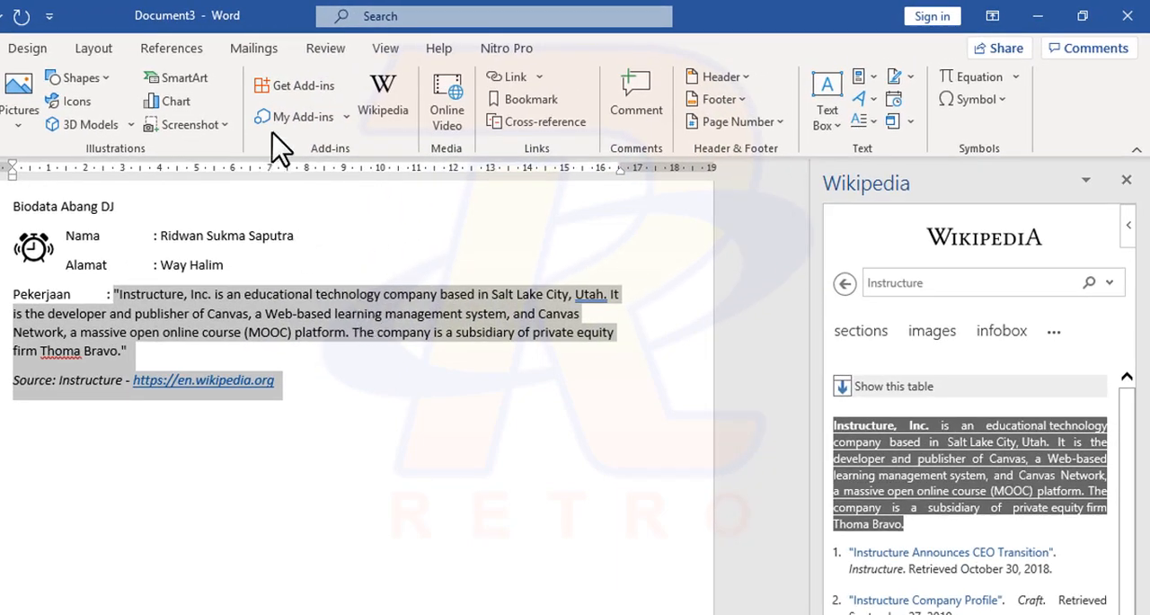
# Step: Open the selected Pekerjaan paragraph and source line in Microsoft Translator and close the Wikipedia add-in
pyautogui.click(325, 54)
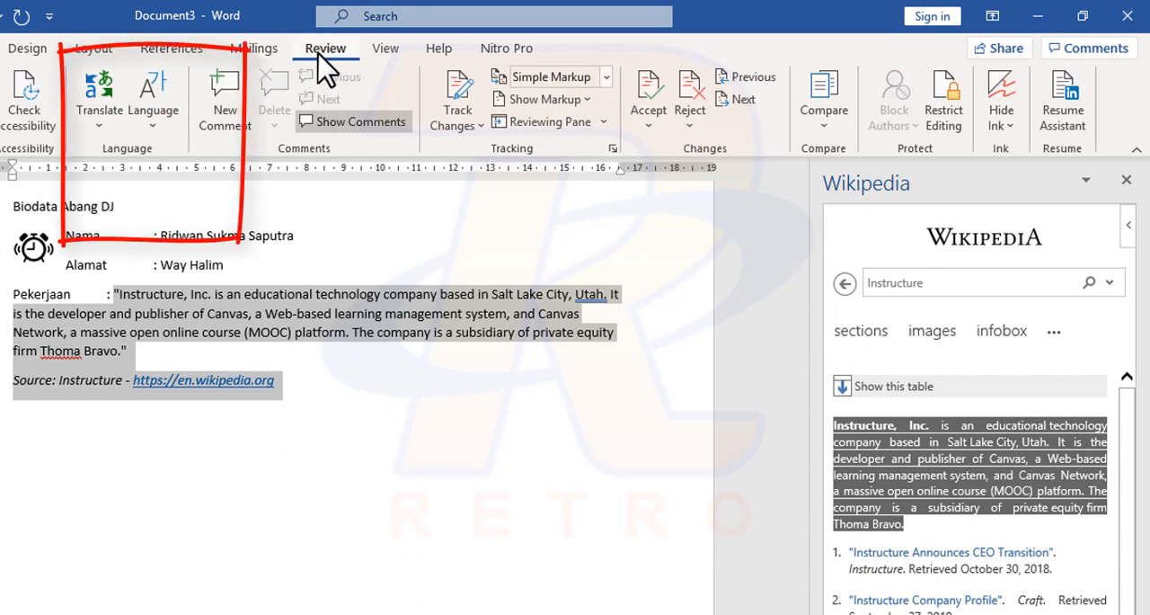
pyautogui.click(105, 135)
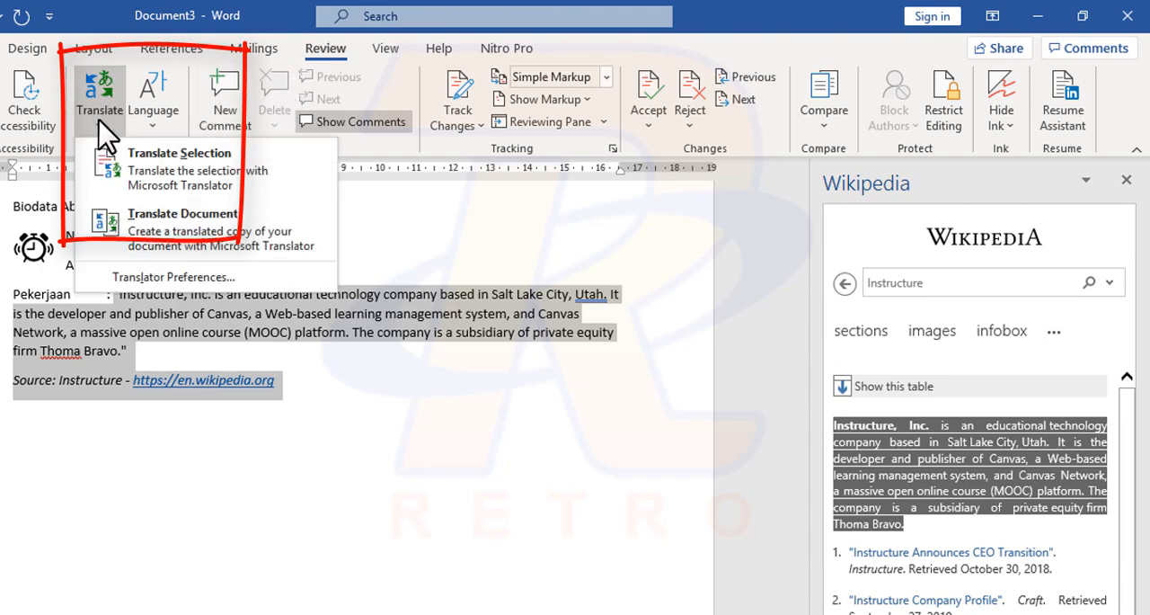
pyautogui.click(151, 181)
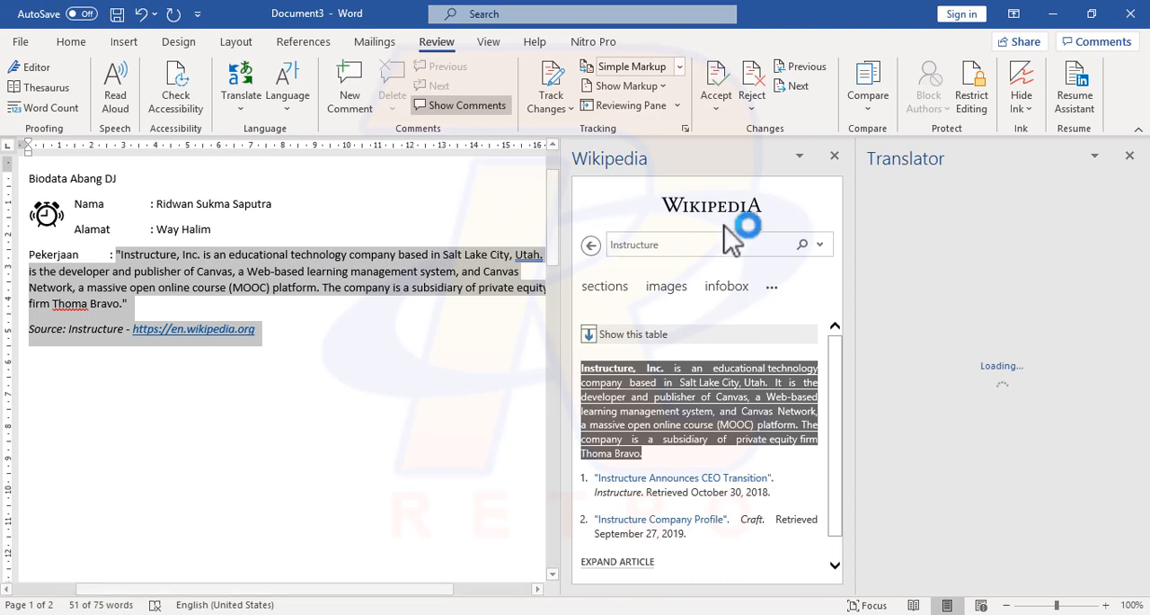
pyautogui.click(835, 157)
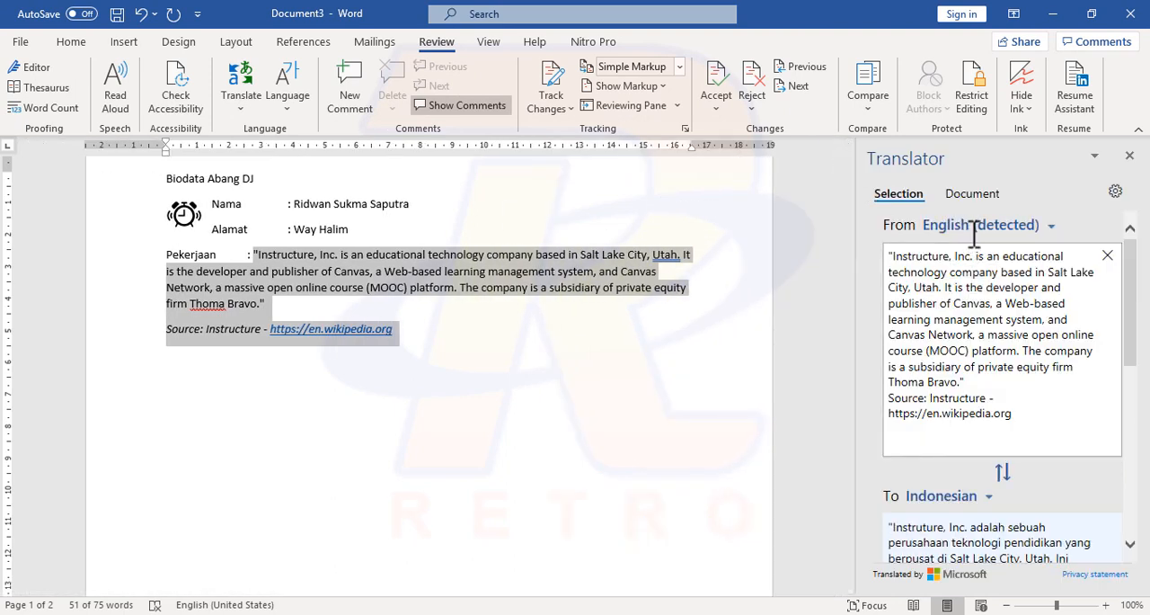
# Step: Look through the target languages, keep Indonesian, and replace the selected Pekerjaan text and source line with the translation
pyautogui.moveTo(1133, 314); pyautogui.dragTo(1133, 362)
pyautogui.click(990, 383)
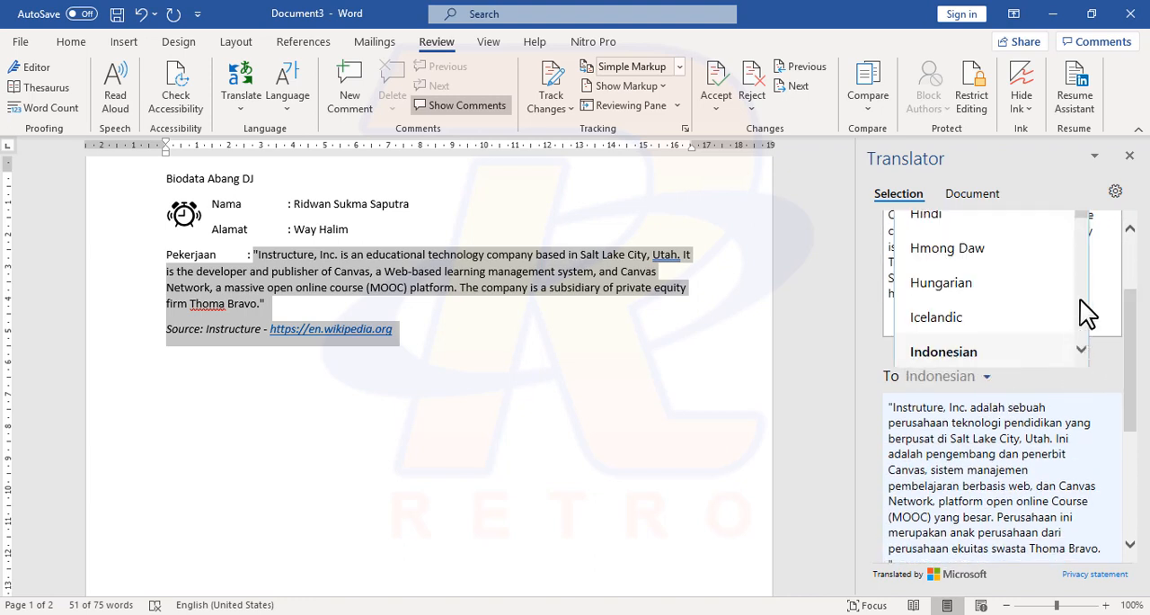
pyautogui.scroll(-3, 1088, 227)
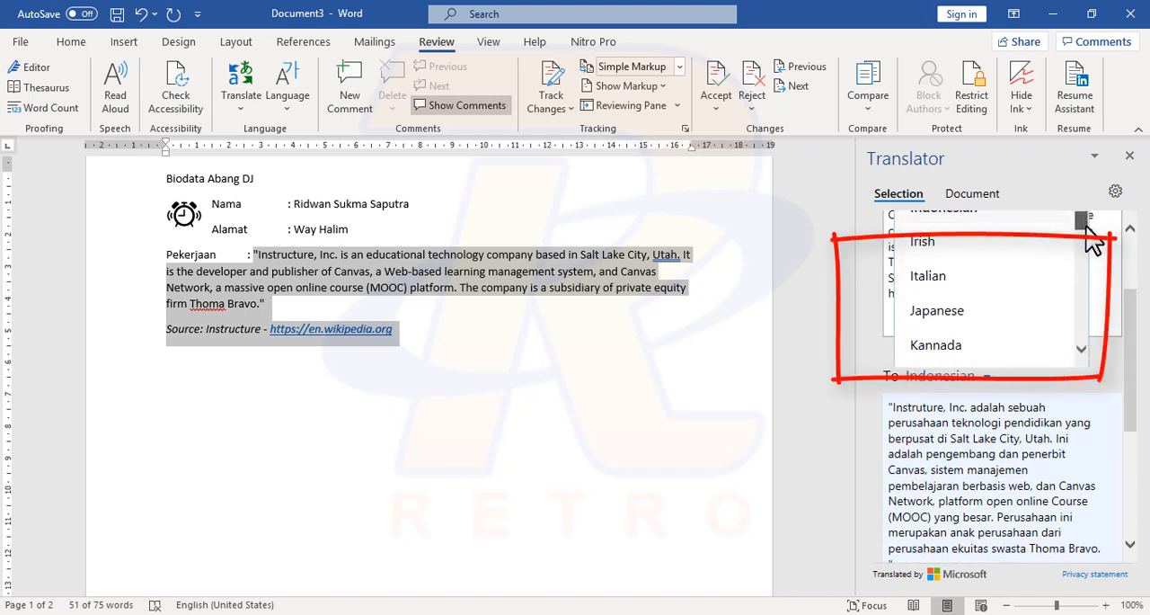
pyautogui.scroll(-3, 1098, 250)
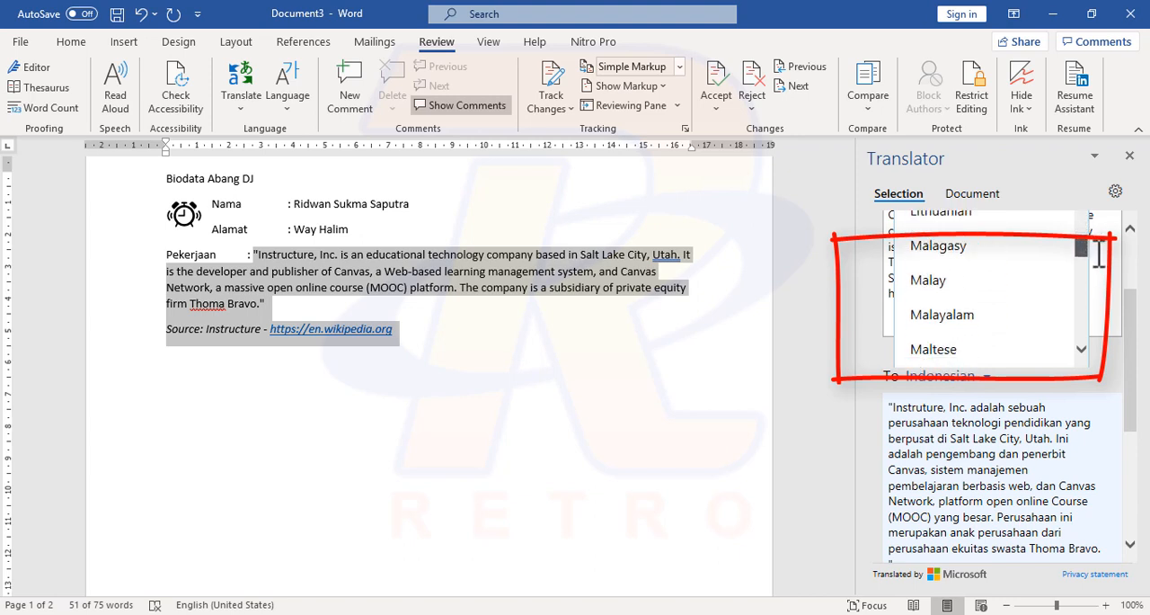
pyautogui.moveTo(1130, 353); pyautogui.dragTo(1135, 366)
pyautogui.click(1118, 338)
pyautogui.scroll(-1, 1135, 360)
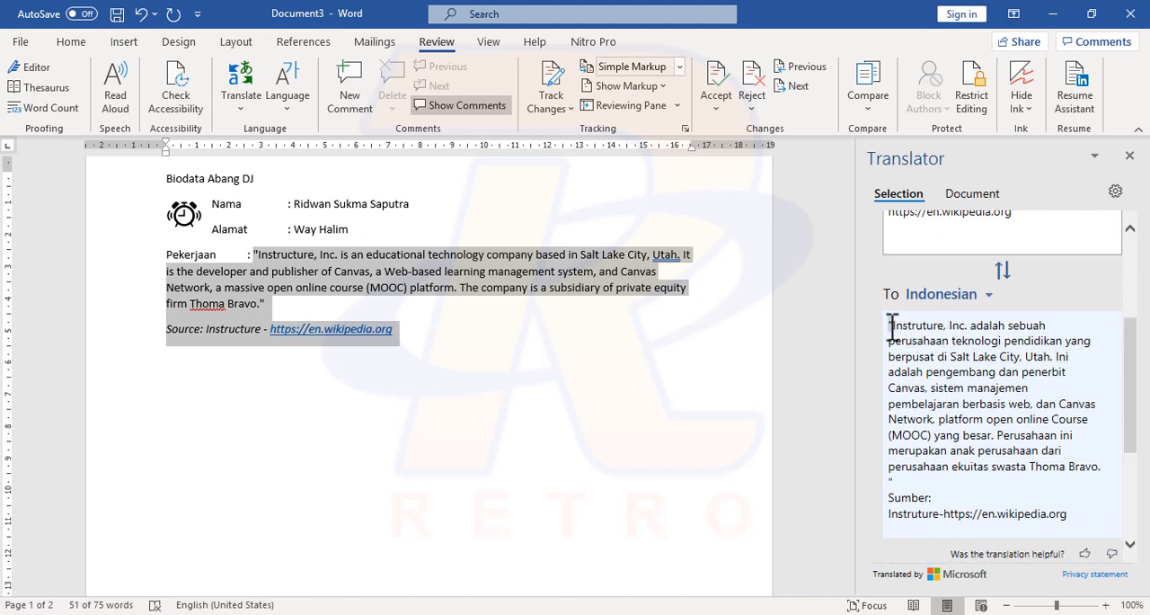
pyautogui.moveTo(890, 325); pyautogui.dragTo(1078, 516)
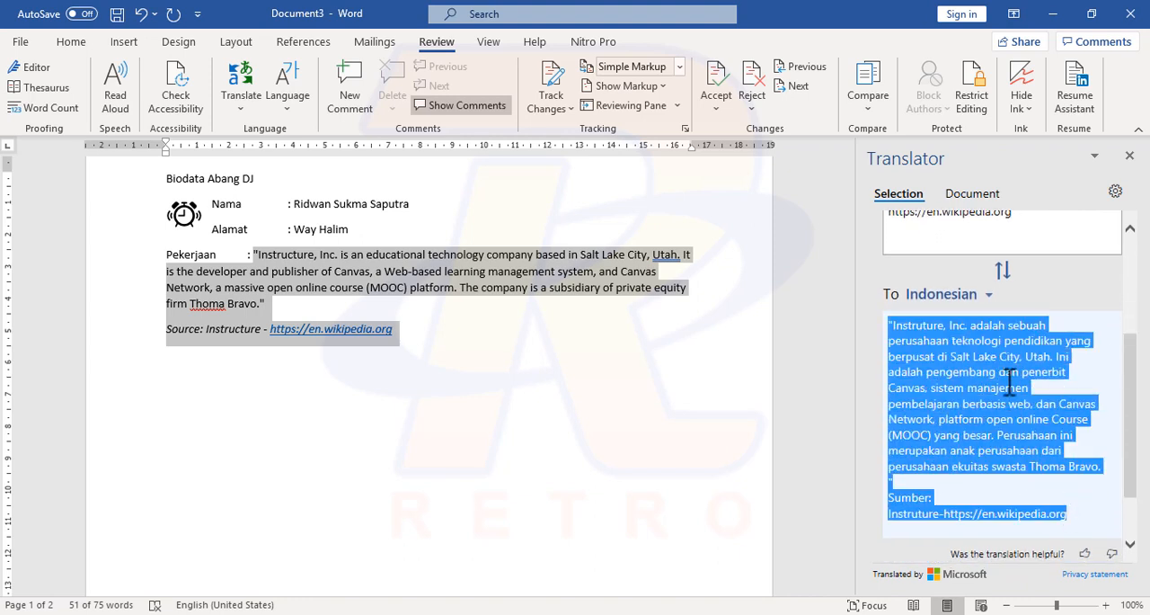
pyautogui.click(1134, 461)
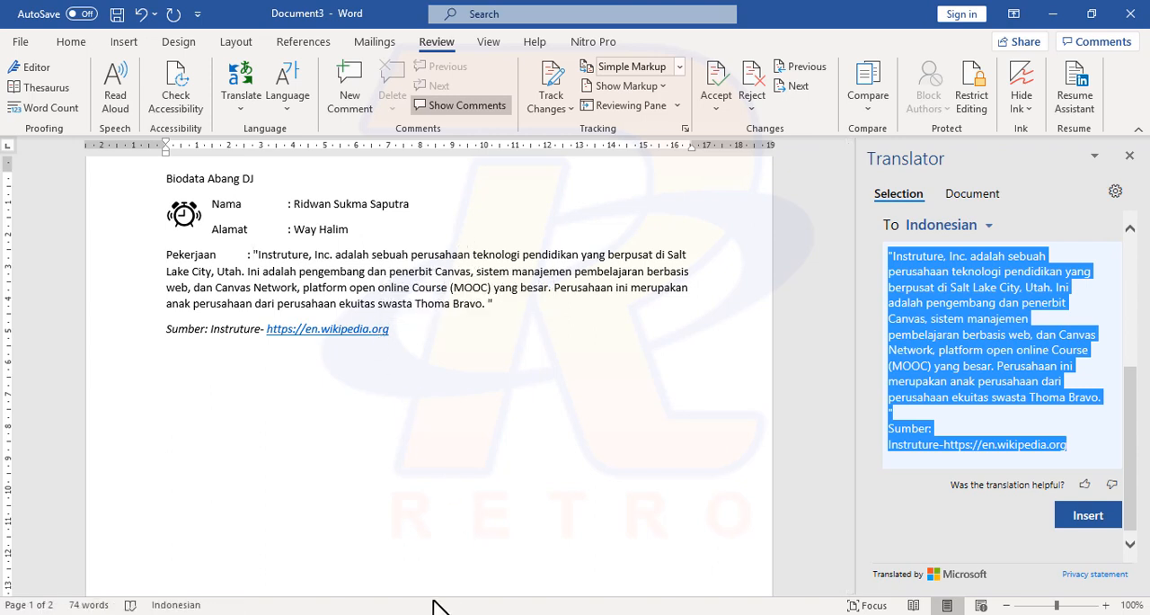
# Step: Switch to Notepad++, mark the Translate and Wikipedia entries with "--", and return to the Word document
pyautogui.click(346, 613)
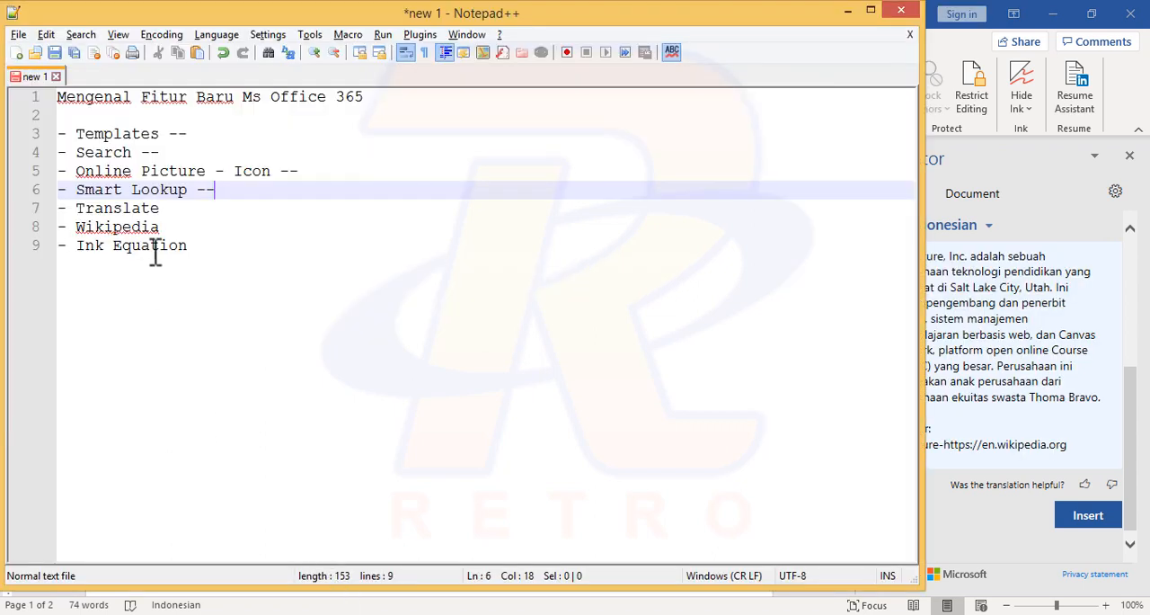
pyautogui.click(180, 216)
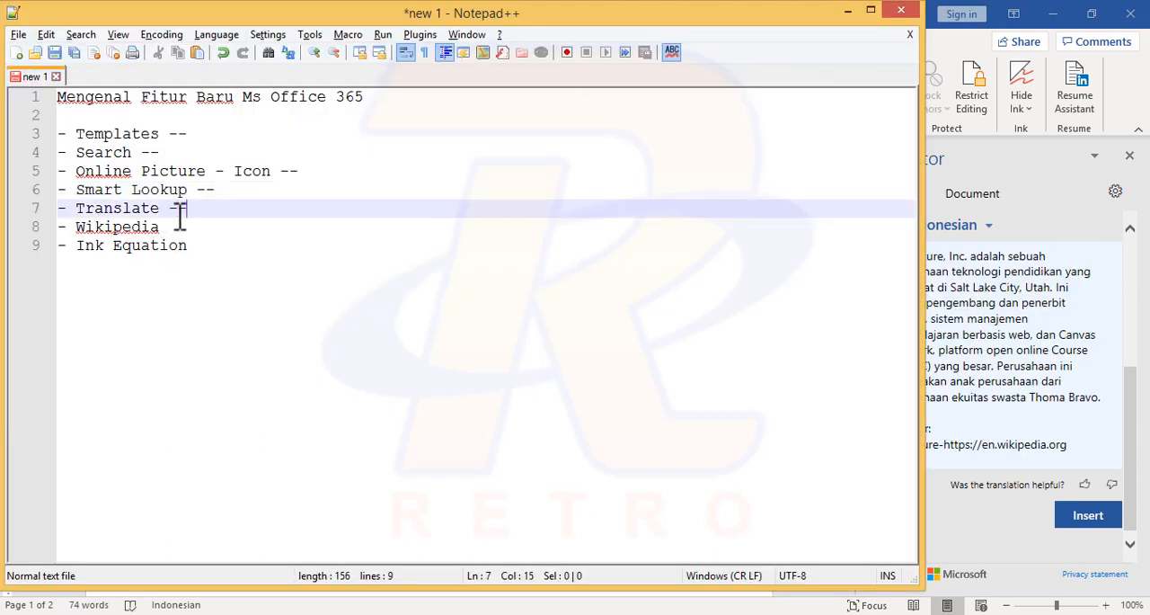
pyautogui.click(179, 220)
pyautogui.write('--')
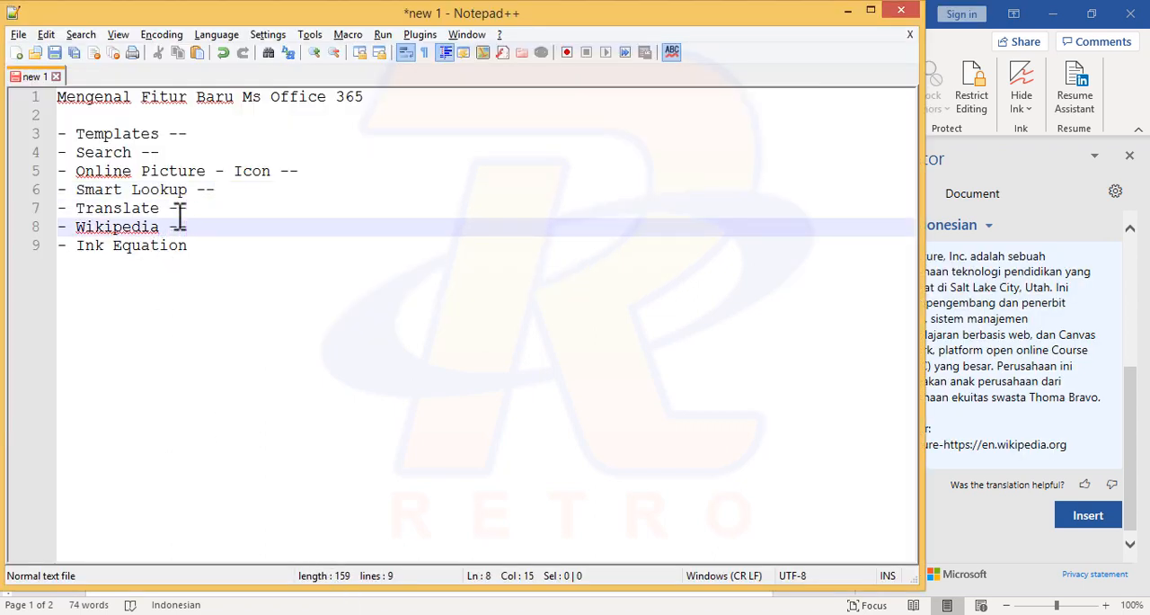
pyautogui.click(214, 252)
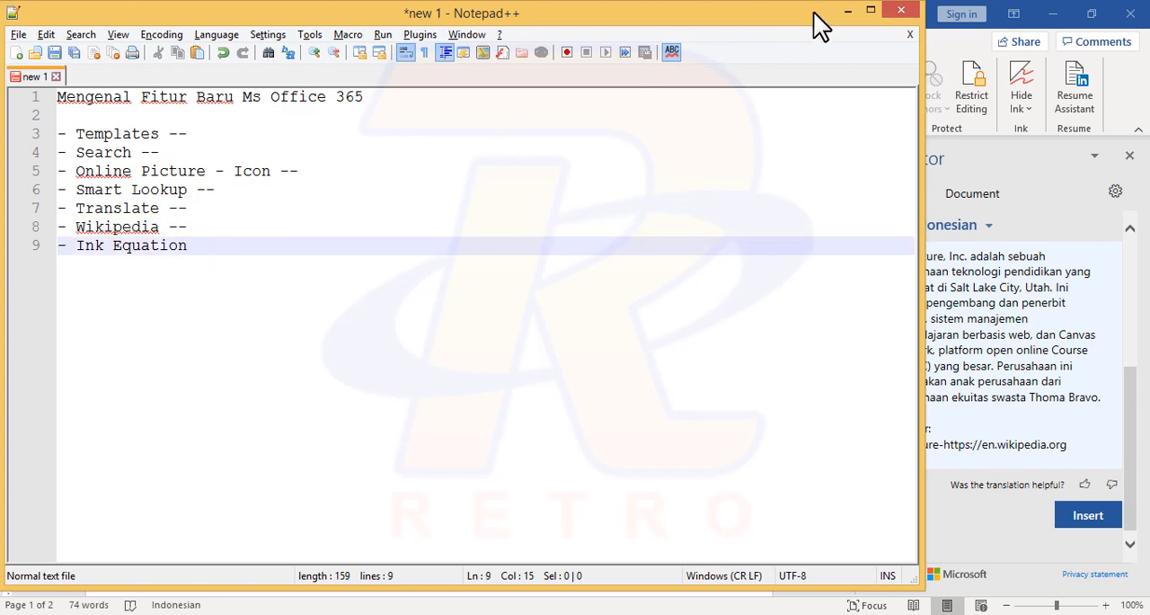
pyautogui.click(852, 13)
# Step: Add two blank lines below the Wikipedia source line and close the Translator
pyautogui.click(435, 340)
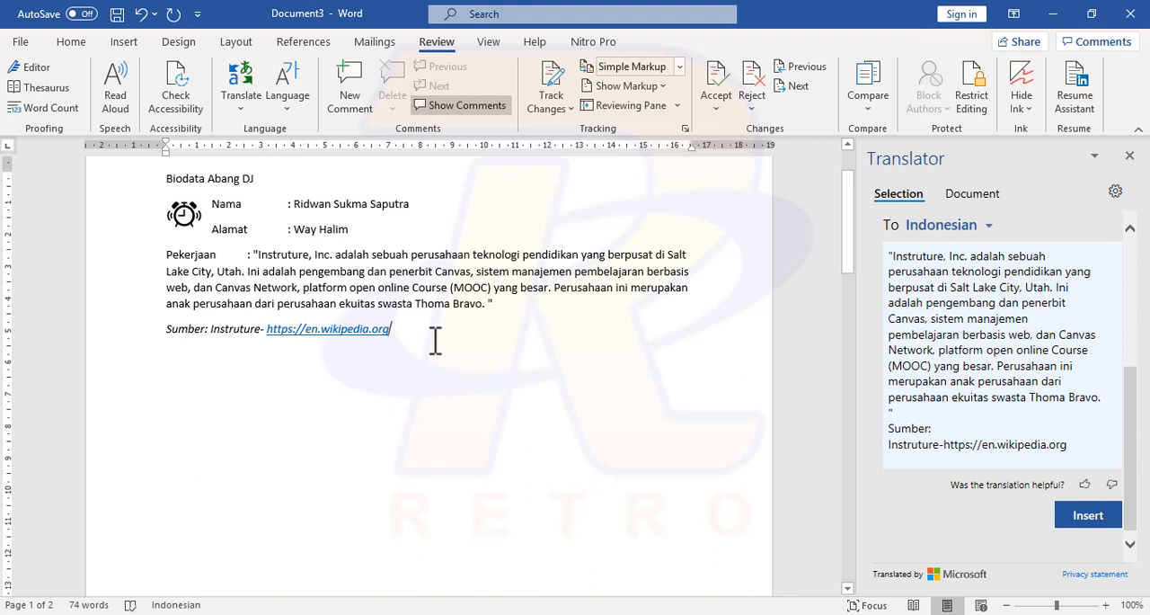
pyautogui.press('Return')
pyautogui.press('Return')
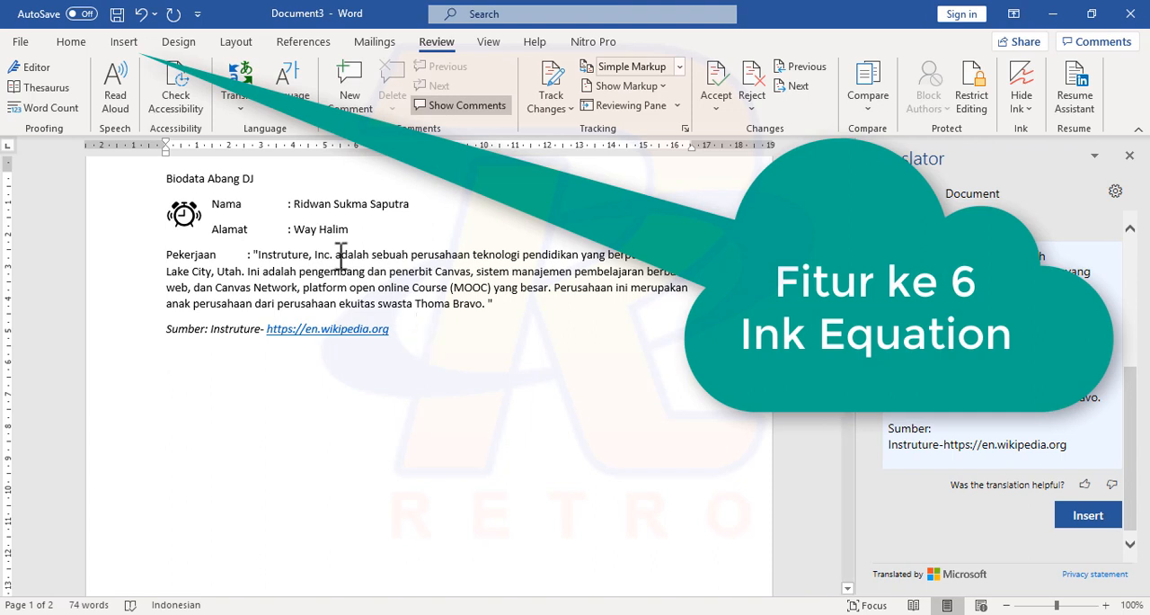
pyautogui.click(1129, 156)
# Step: Locate Ink Equation among the equation options, open it by searching for "ink", and move its window aside
pyautogui.click(126, 40)
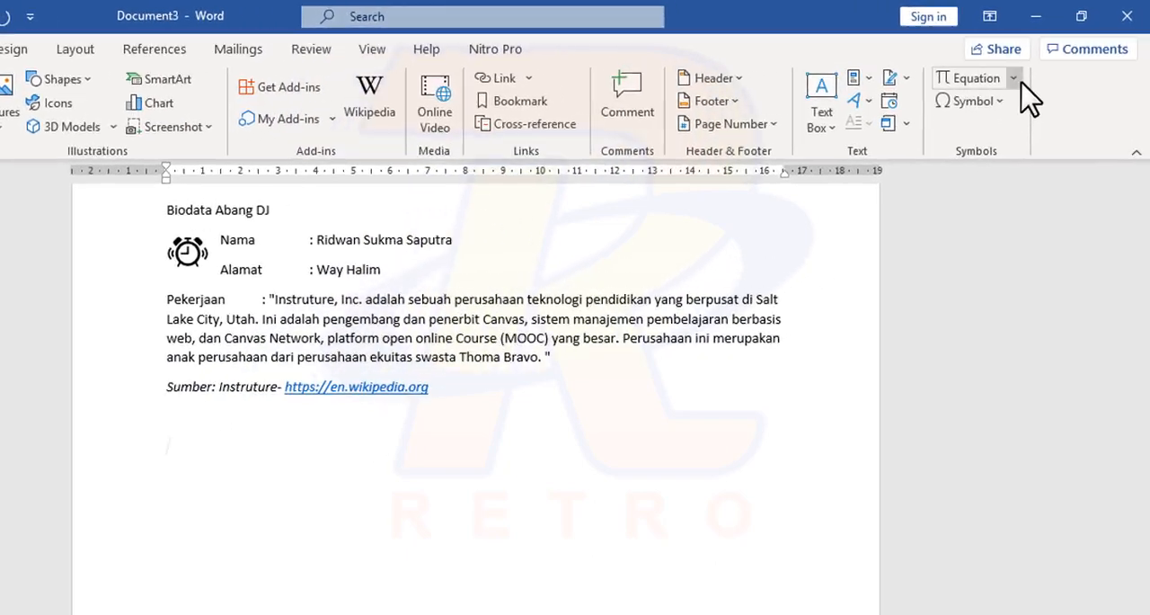
pyautogui.click(1014, 78)
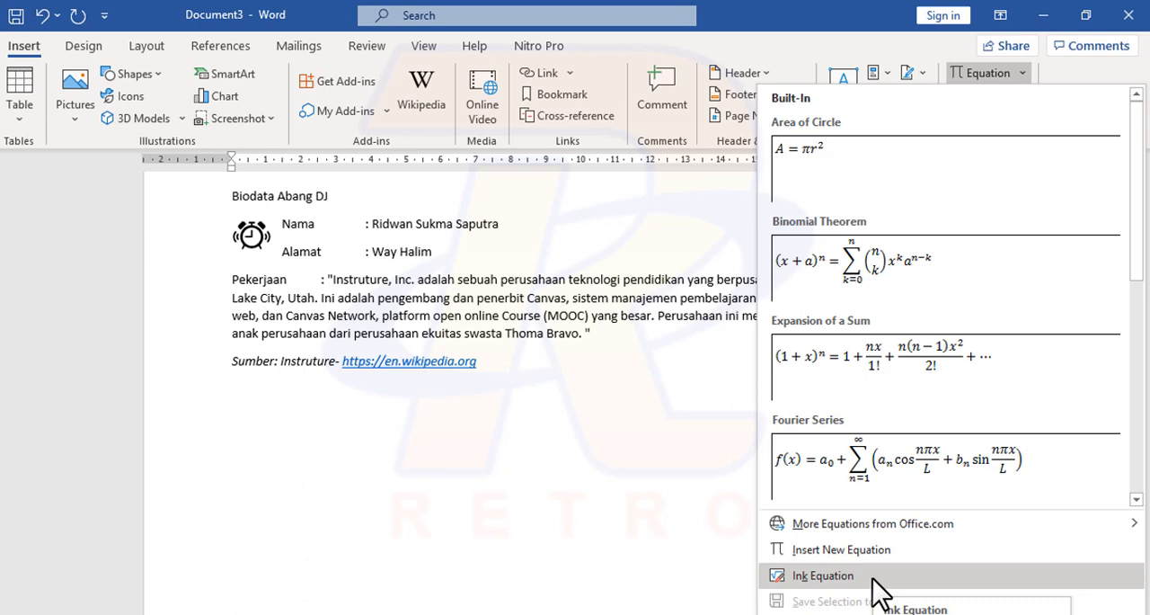
pyautogui.click(453, 16)
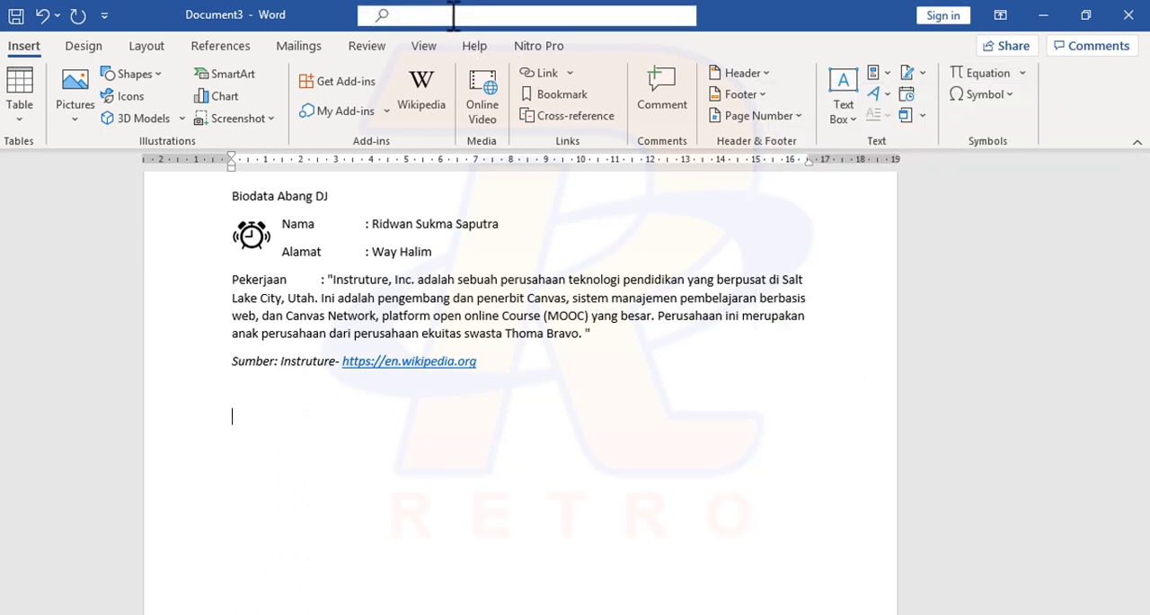
pyautogui.write('ink')
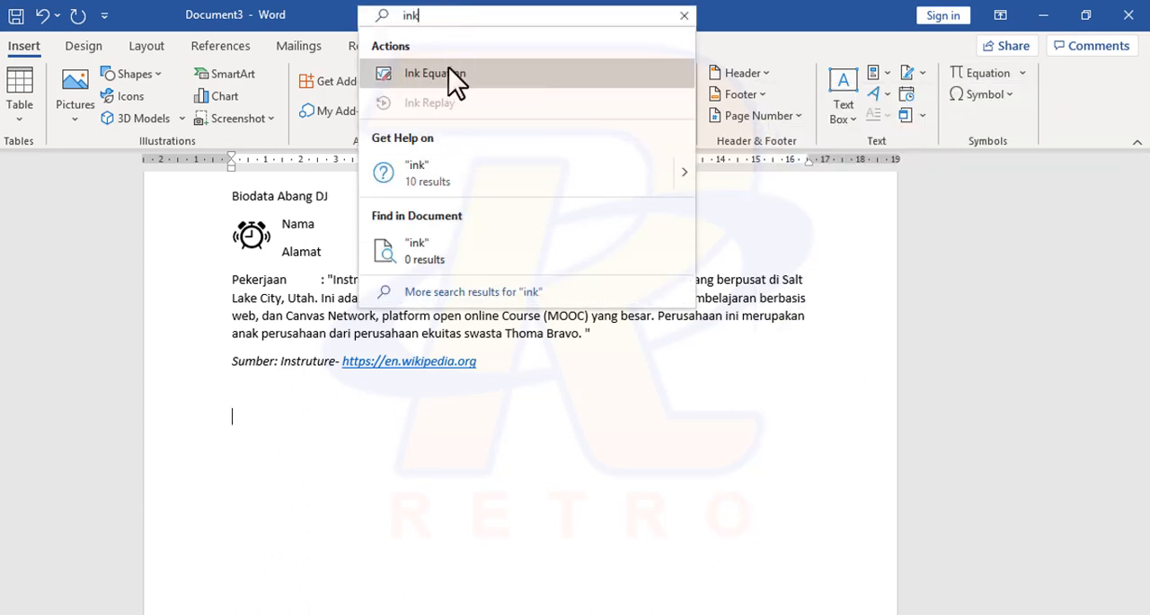
pyautogui.click(448, 70)
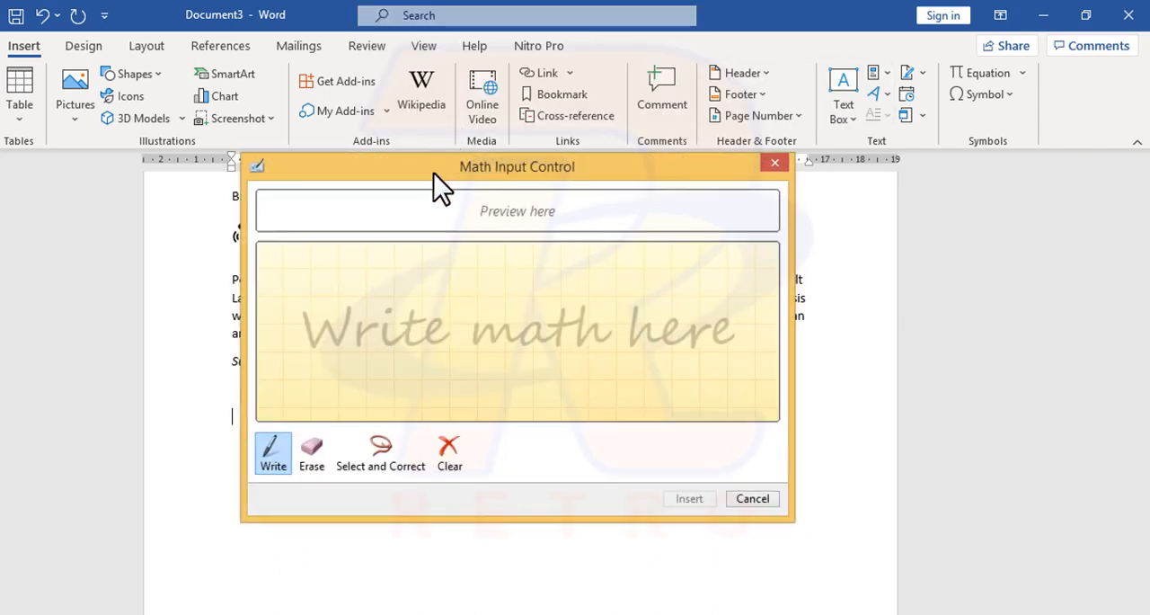
pyautogui.moveTo(435, 174); pyautogui.dragTo(539, 155)
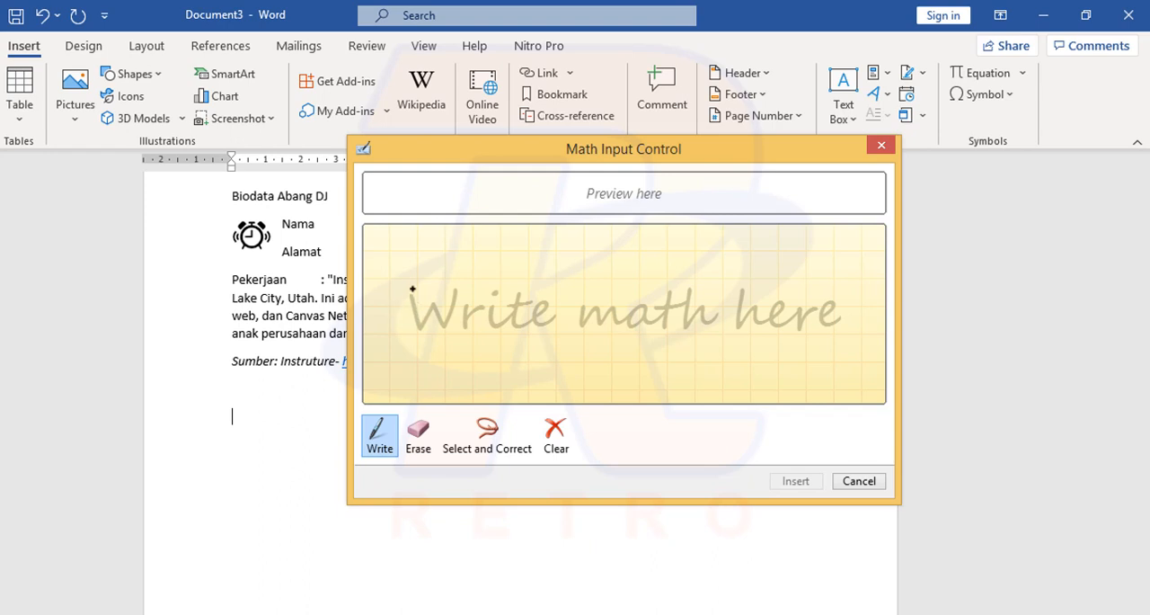
pyautogui.moveTo(430, 273); pyautogui.dragTo(454, 350)
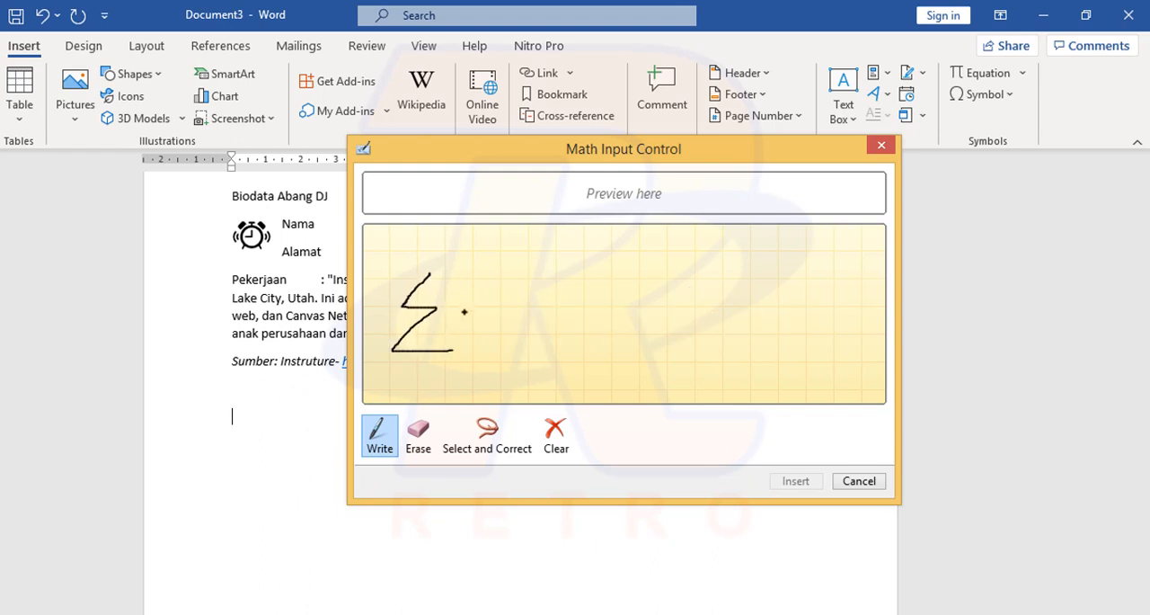
pyautogui.moveTo(465, 310)
pyautogui.mouseDown()
pyautogui.moveTo(503, 308)
pyautogui.moveTo(506, 329)
pyautogui.mouseUp()
pyautogui.moveTo(552, 298)
pyautogui.mouseDown()
pyautogui.moveTo(535, 304)
pyautogui.moveTo(558, 297)
pyautogui.moveTo(564, 320)
pyautogui.moveTo(604, 310)
pyautogui.moveTo(593, 320)
pyautogui.mouseUp()
pyautogui.moveTo(614, 279)
pyautogui.mouseDown()
pyautogui.moveTo(635, 300)
pyautogui.moveTo(619, 331)
pyautogui.mouseUp()
pyautogui.moveTo(513, 355); pyautogui.dragTo(663, 356)
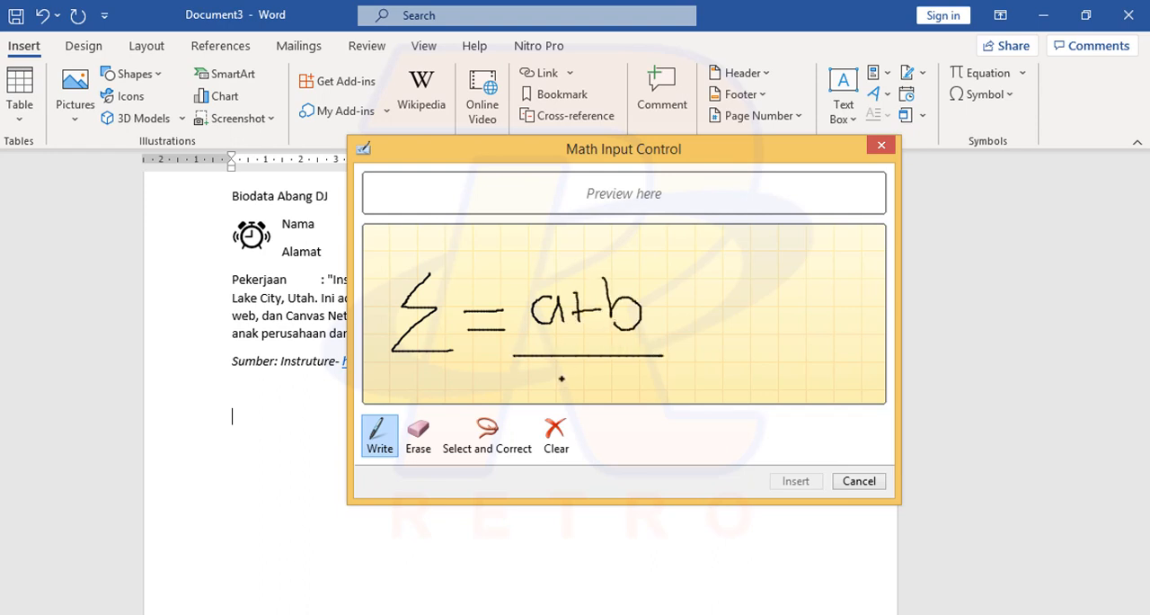
pyautogui.moveTo(562, 376)
pyautogui.mouseDown()
pyautogui.moveTo(572, 409)
pyautogui.moveTo(645, 407)
pyautogui.mouseUp()
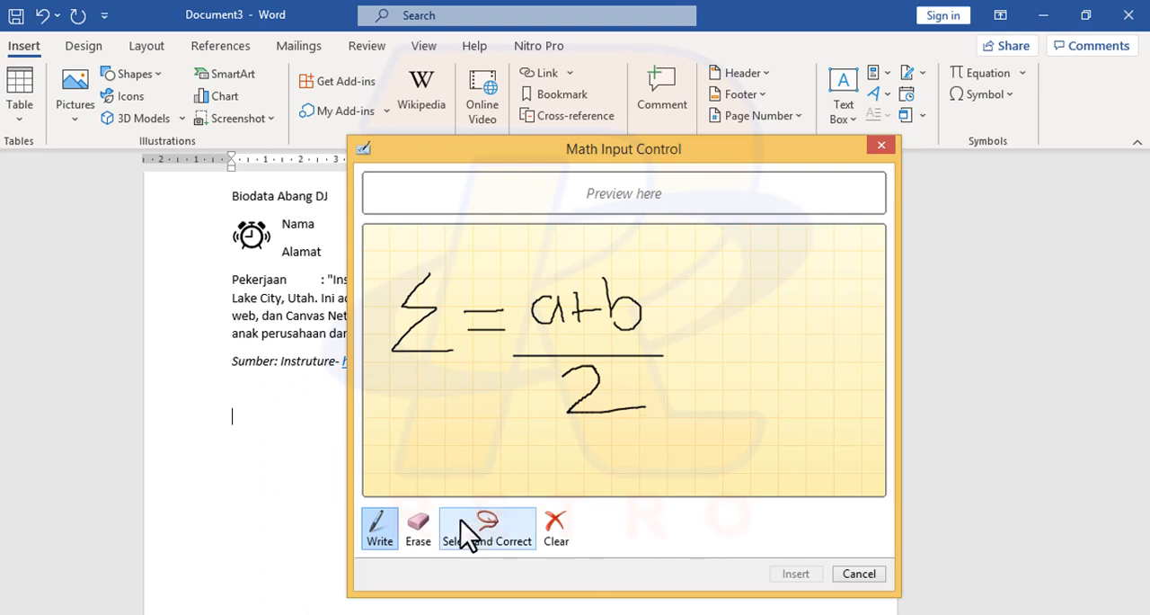
pyautogui.click(415, 533)
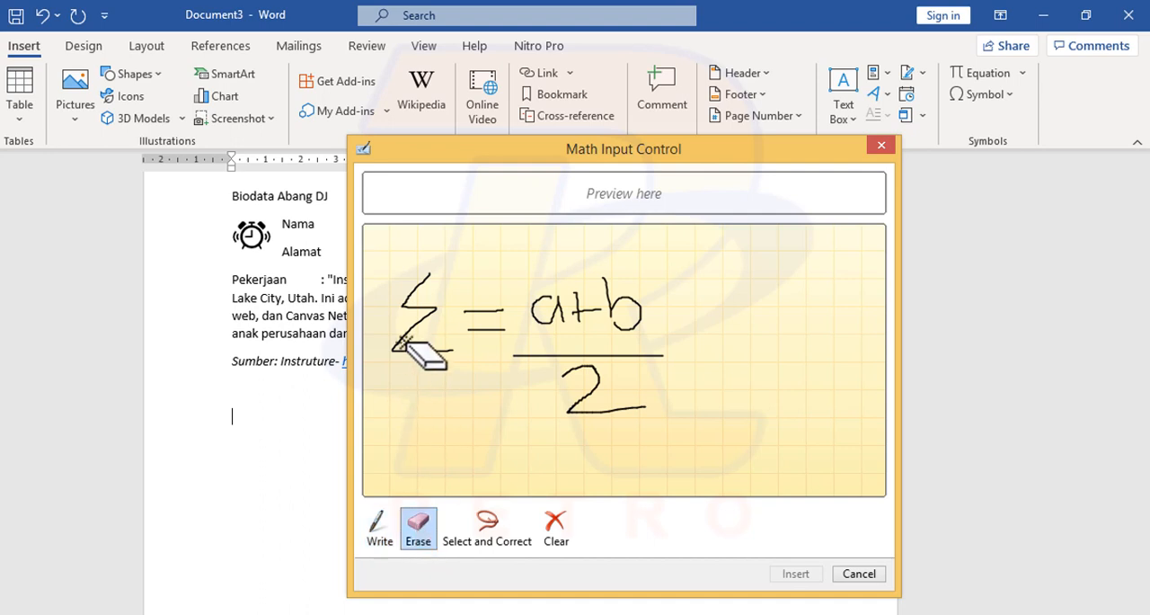
pyautogui.moveTo(404, 334)
pyautogui.mouseDown()
pyautogui.moveTo(378, 310)
pyautogui.moveTo(663, 297)
pyautogui.moveTo(469, 325)
pyautogui.mouseUp()
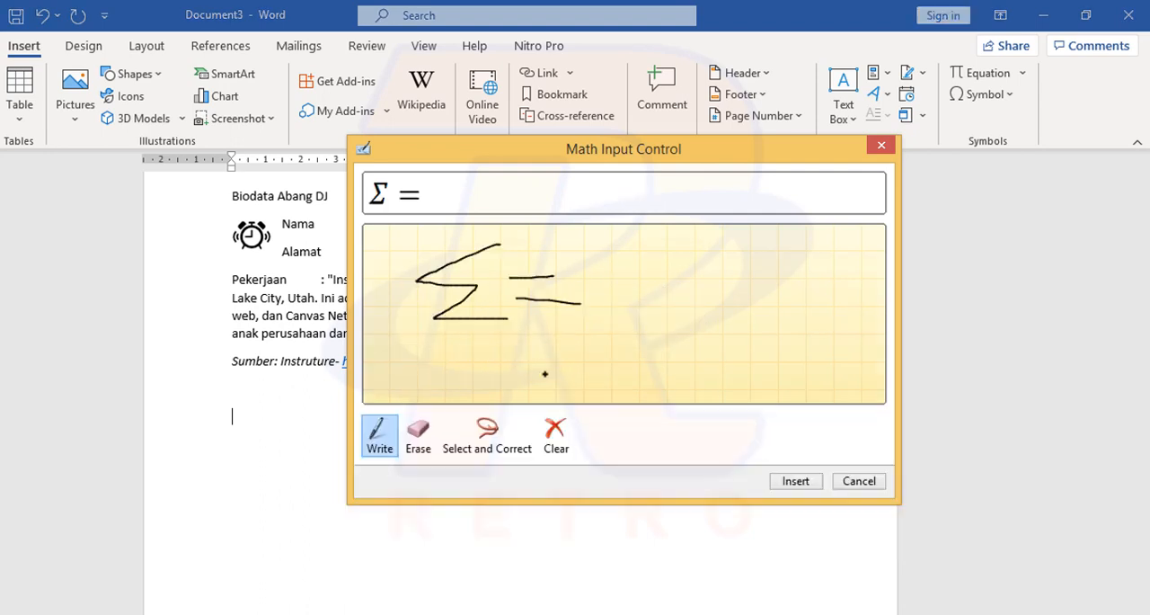
# Step: Handwrite the formula Σ = (a + b)/2 as an ink equation and insert it below the source line
pyautogui.moveTo(629, 288)
pyautogui.mouseDown()
pyautogui.moveTo(588, 328)
pyautogui.moveTo(636, 277)
pyautogui.moveTo(637, 329)
pyautogui.moveTo(656, 331)
pyautogui.moveTo(648, 308)
pyautogui.moveTo(688, 304)
pyautogui.moveTo(695, 323)
pyautogui.moveTo(719, 328)
pyautogui.moveTo(697, 331)
pyautogui.mouseUp()
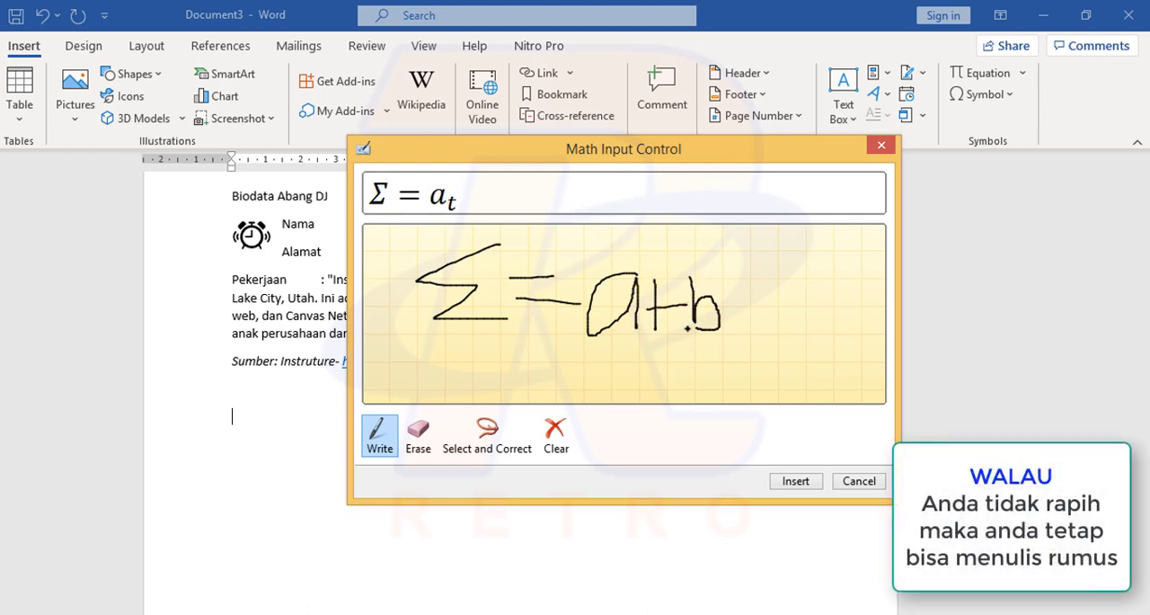
pyautogui.moveTo(577, 354); pyautogui.dragTo(724, 346)
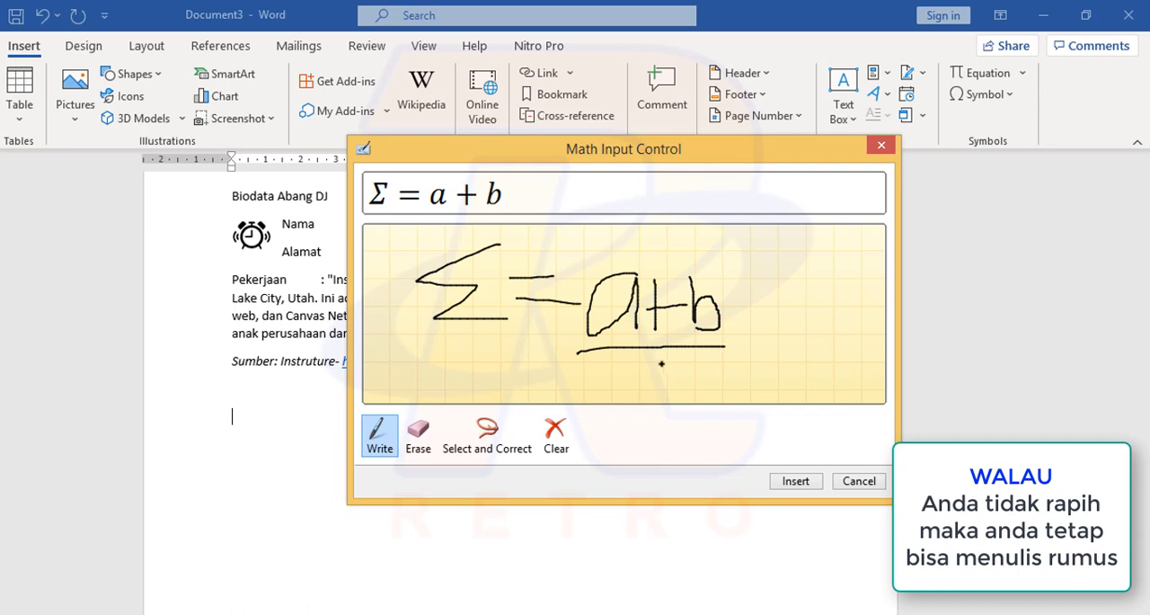
pyautogui.moveTo(659, 363)
pyautogui.mouseDown()
pyautogui.moveTo(676, 359)
pyautogui.moveTo(640, 399)
pyautogui.moveTo(695, 393)
pyautogui.mouseUp()
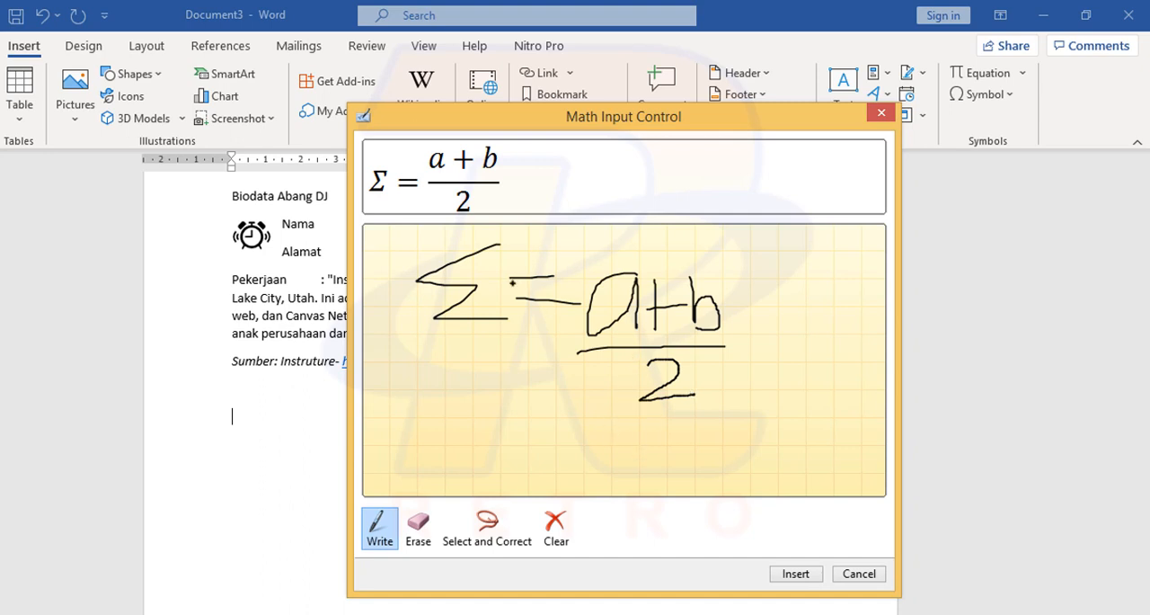
pyautogui.click(786, 575)
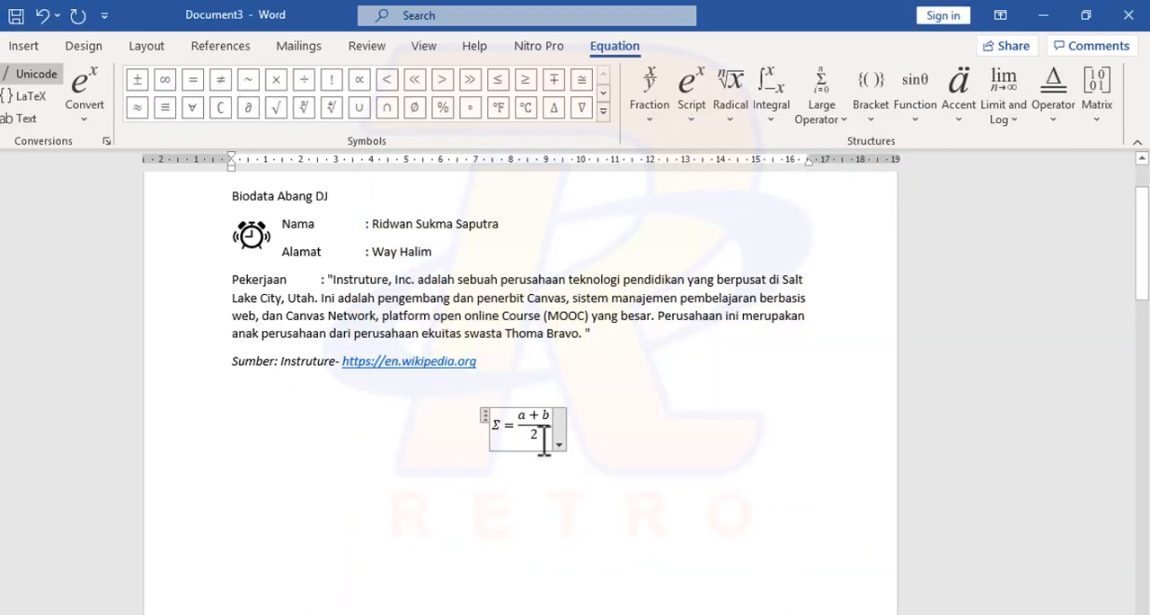
# Step: Enlarge the inserted equation to font size 16
pyautogui.moveTo(544, 440); pyautogui.dragTo(496, 420)
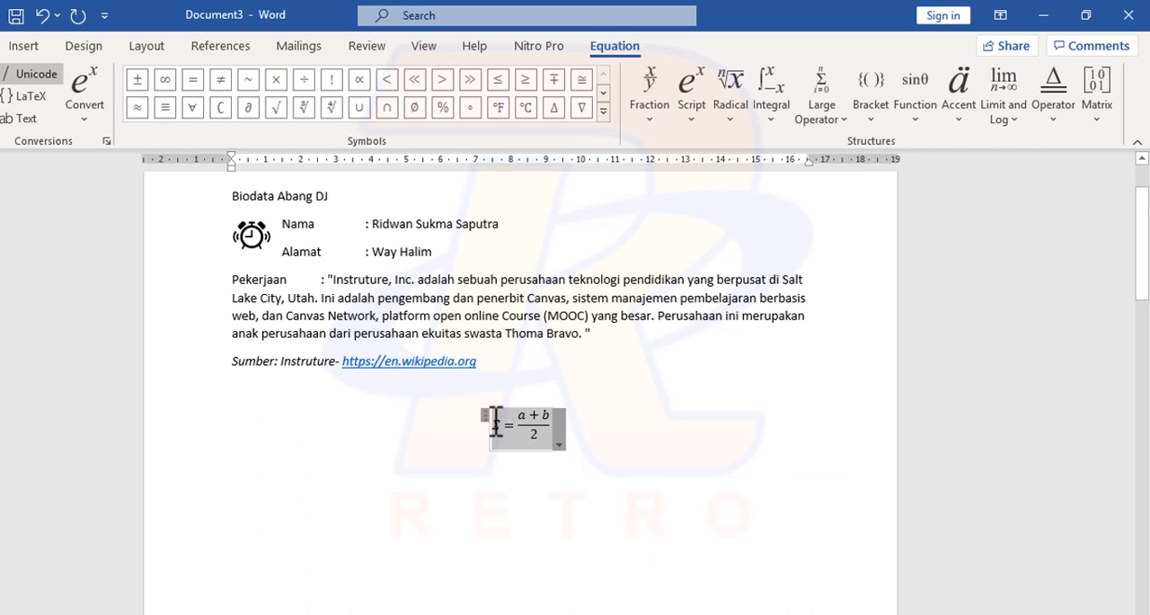
pyautogui.click(2, 46)
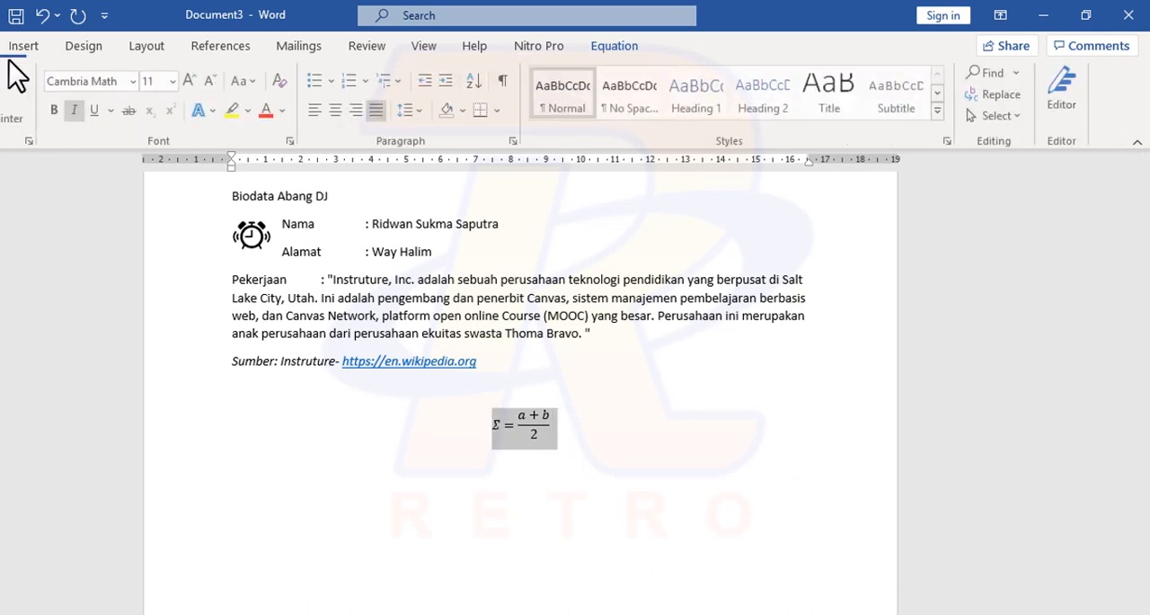
pyautogui.click(184, 80)
pyautogui.click(184, 80)
pyautogui.click(185, 80)
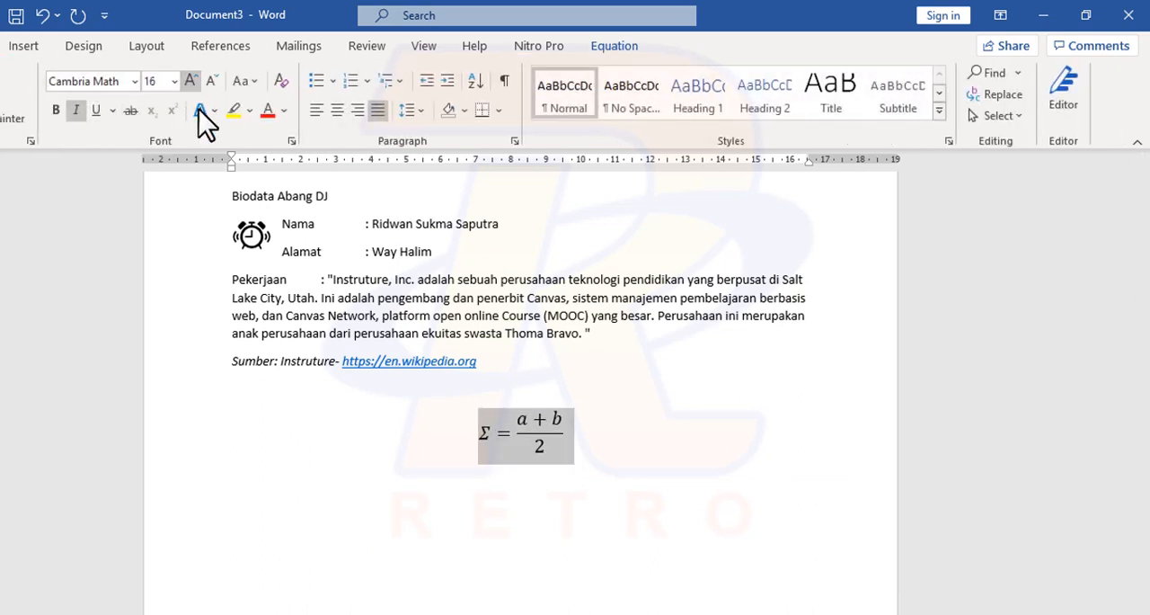
# Step: Change the Σ equation to inline display and place the cursor in the blank area below it
pyautogui.click(564, 440)
pyautogui.moveTo(494, 426); pyautogui.dragTo(567, 467)
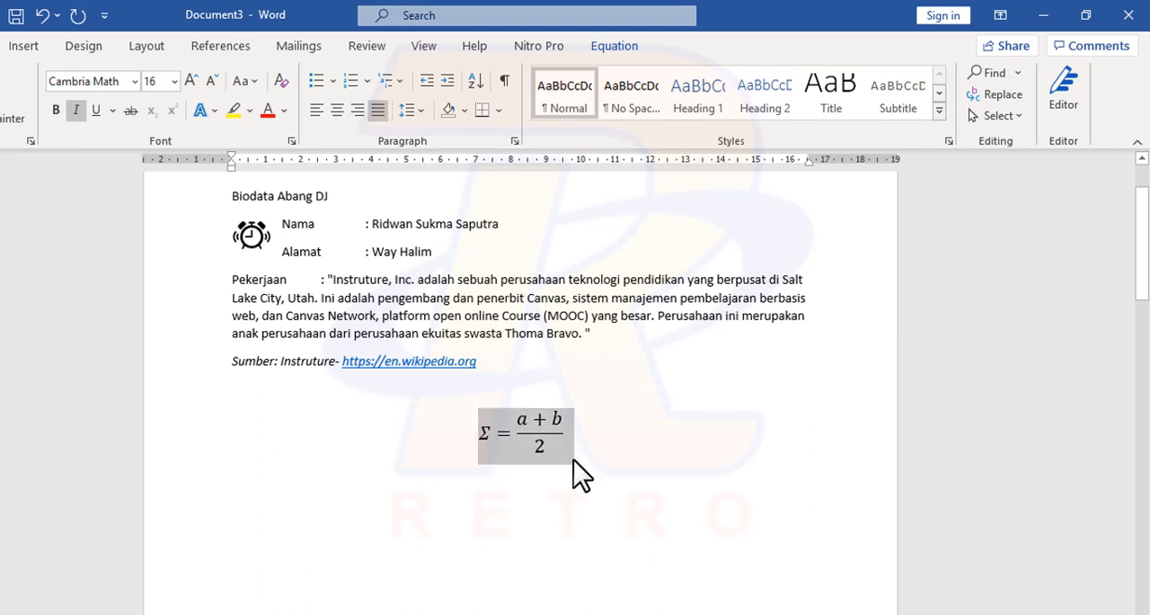
pyautogui.click(574, 461)
pyautogui.click(575, 460)
pyautogui.click(573, 459)
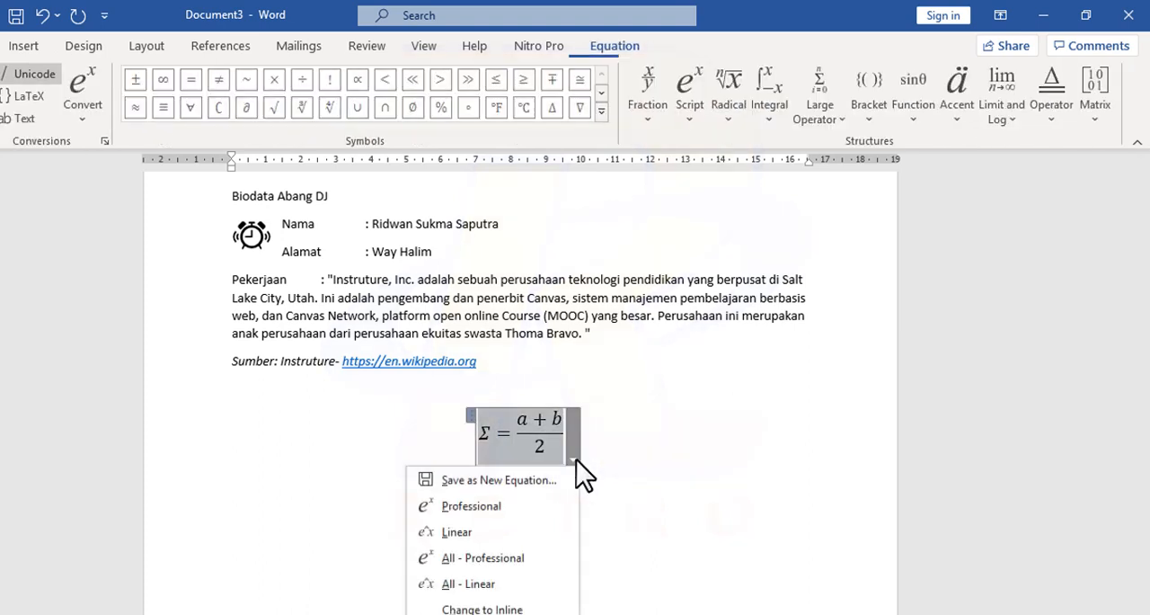
pyautogui.click(527, 609)
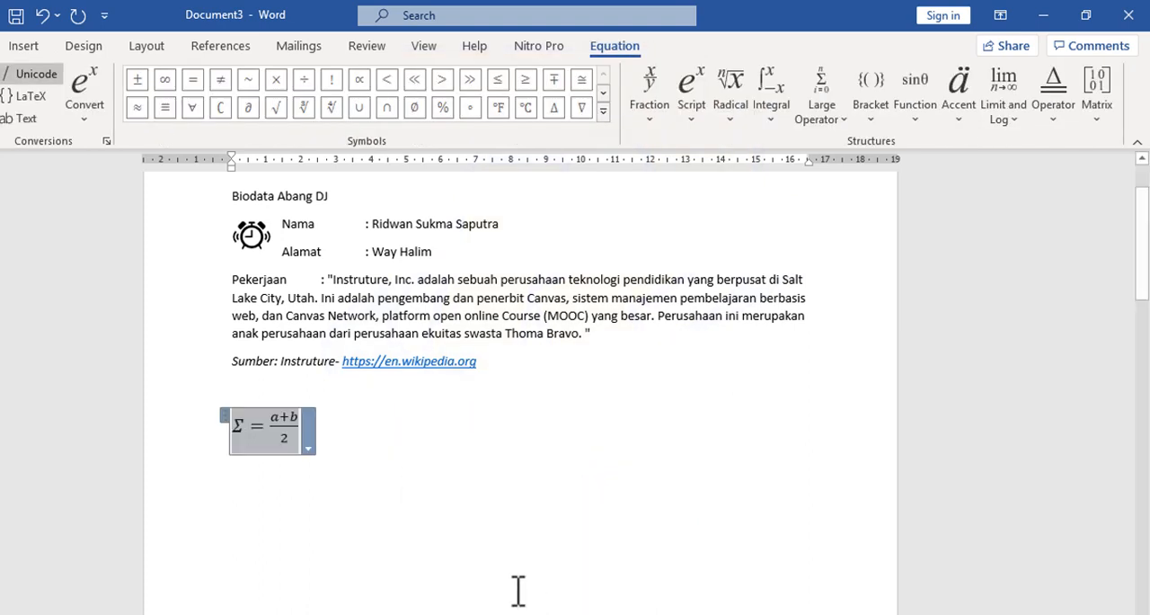
pyautogui.click(452, 514)
pyautogui.scroll(1, 452, 513)
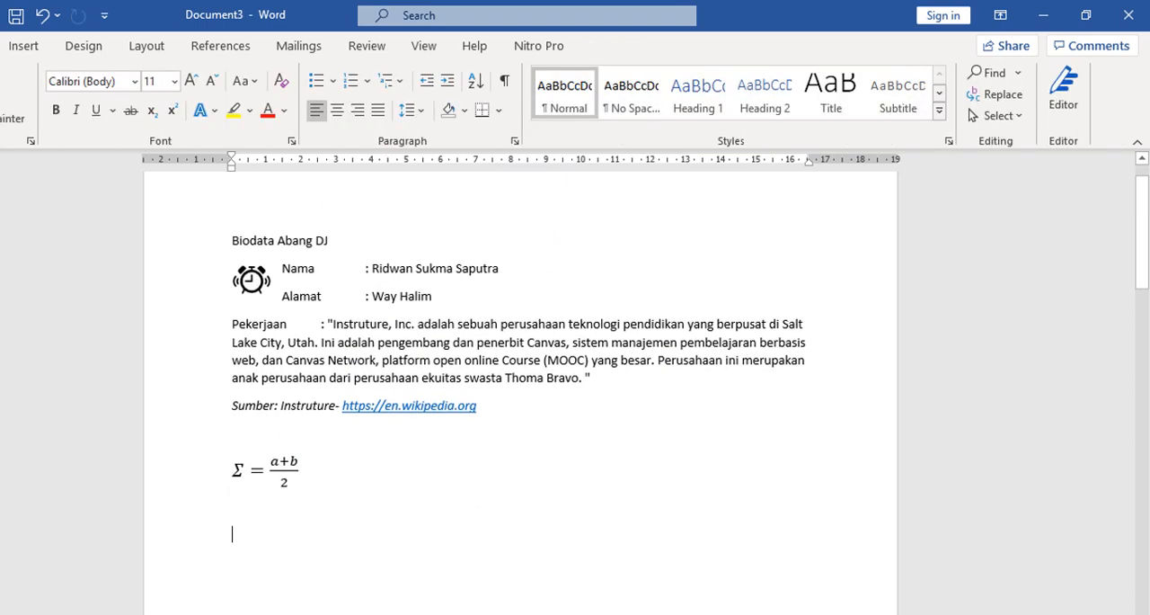
# Step: Switch to the feature checklist in Notepad++
pyautogui.hotkey('alt', 'Tab')
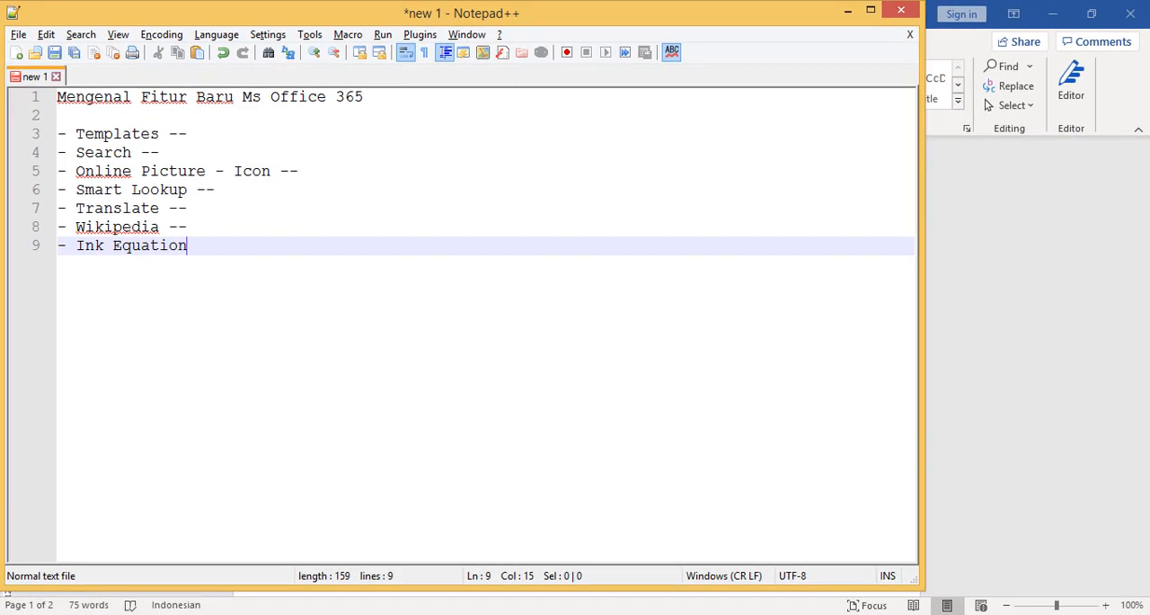